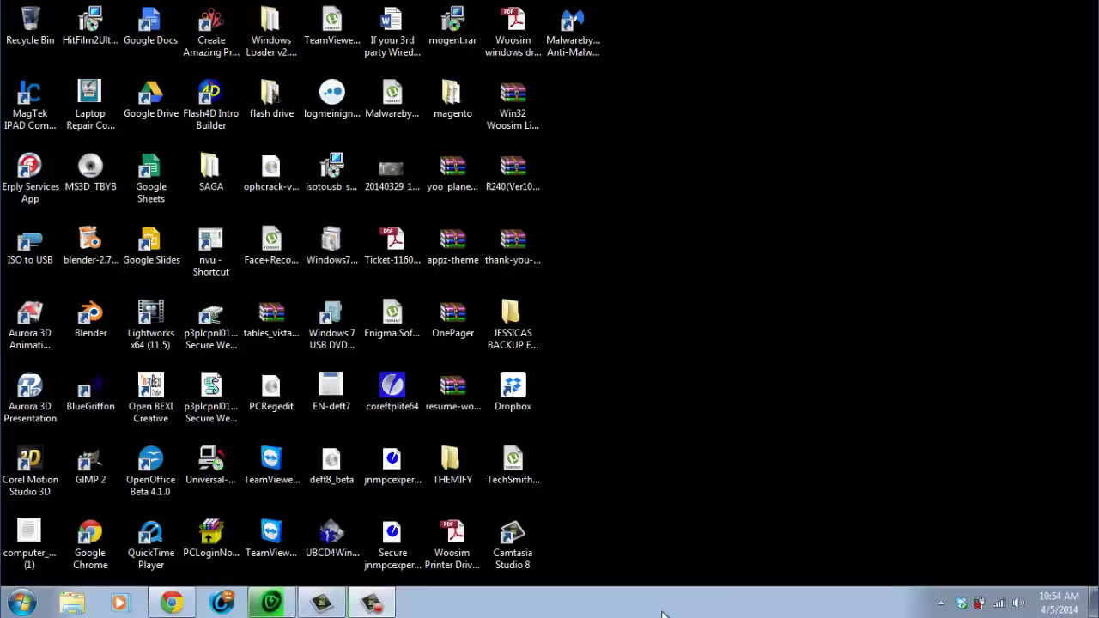
- Bring the Facebook Chrome window back up and open Chrome Settings in a new tab
click(165, 605)
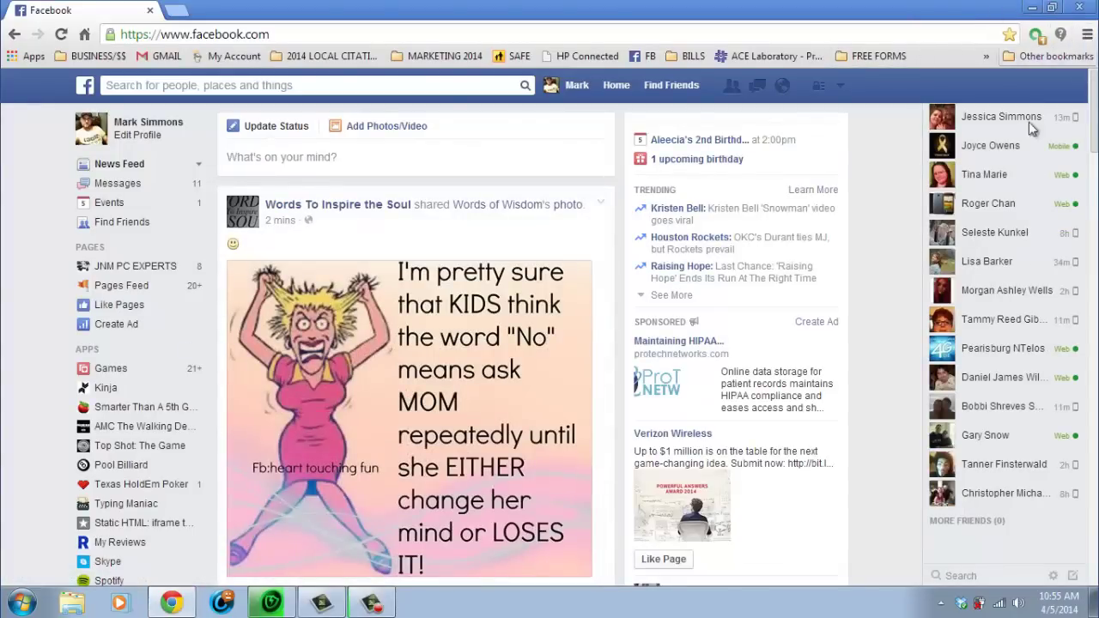
click(1087, 34)
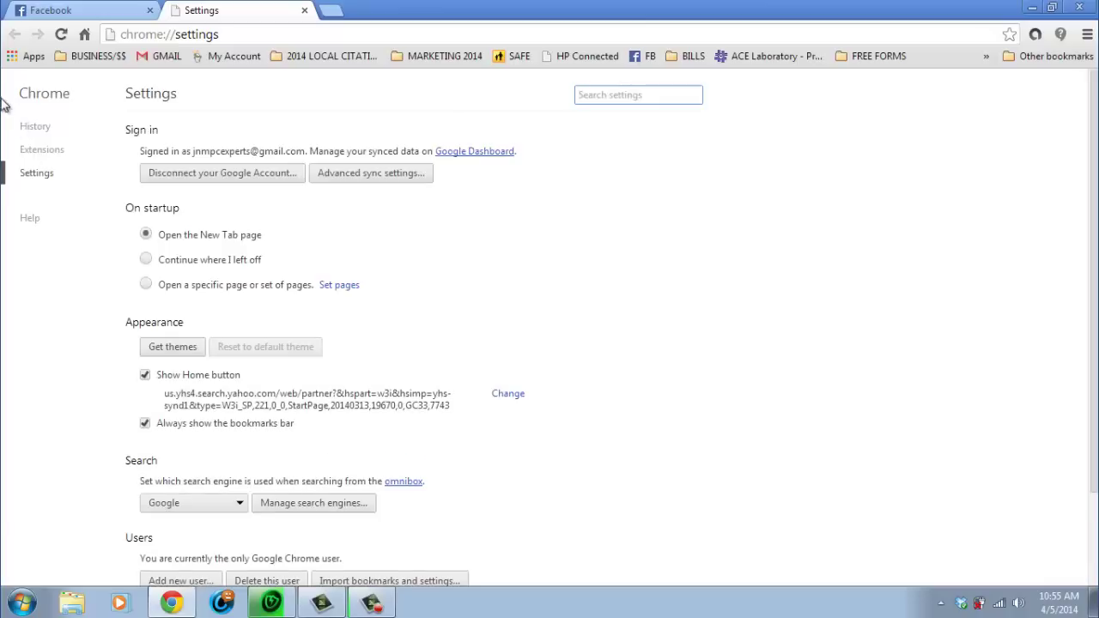
- Go to Extensions and review avast!, Voice Search Hotword, Hangouts, Rapportive and WiseStamp
click(40, 151)
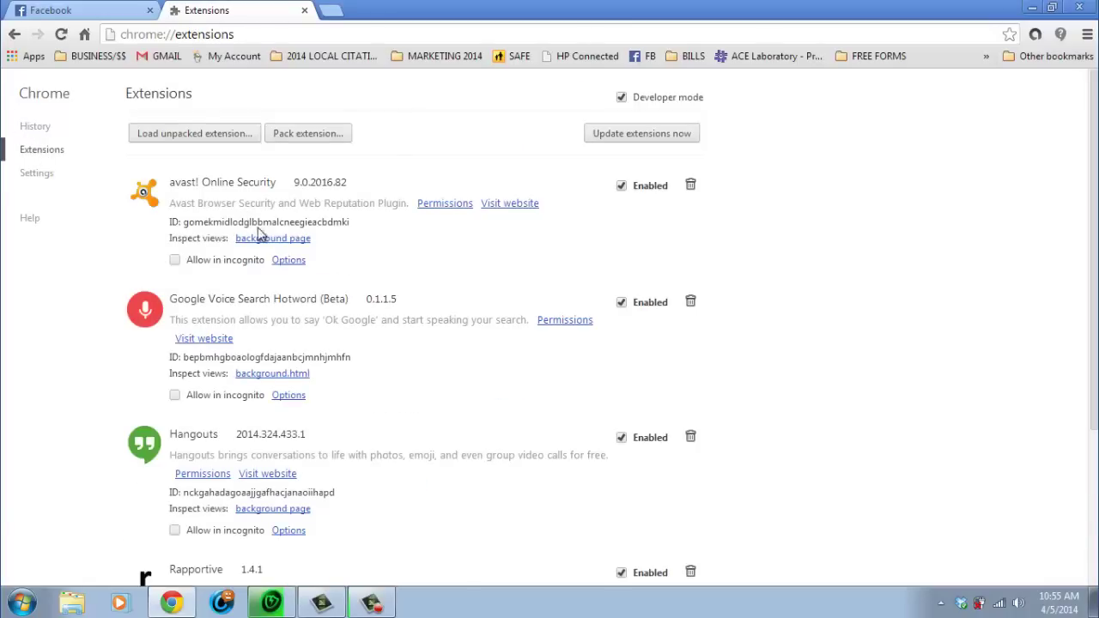
scroll(812, 300, down, 3)
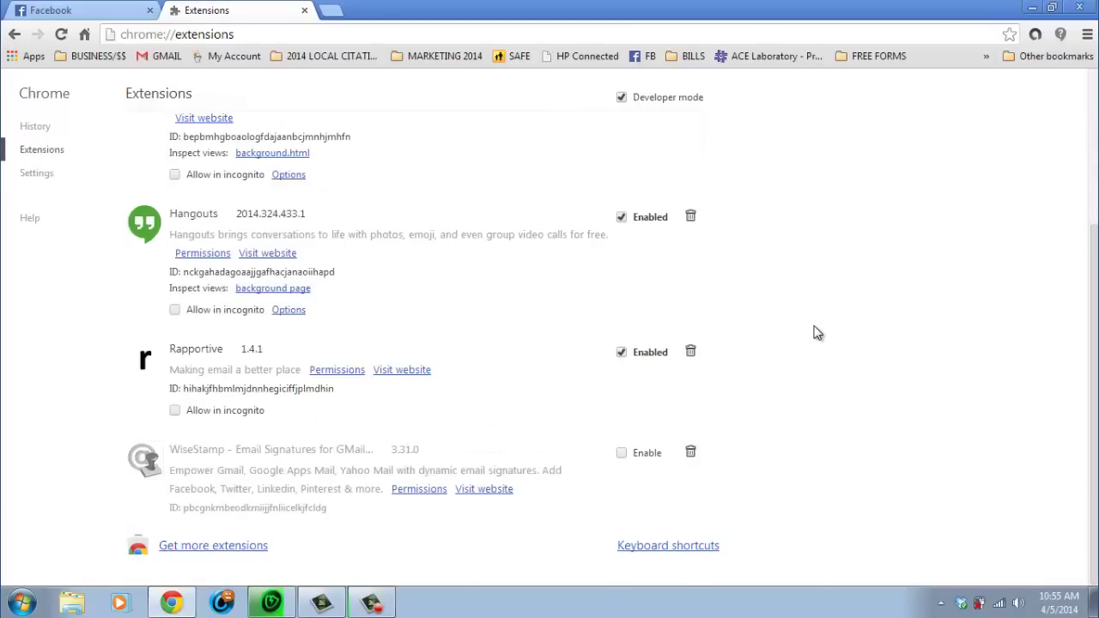
scroll(811, 337, up, 5)
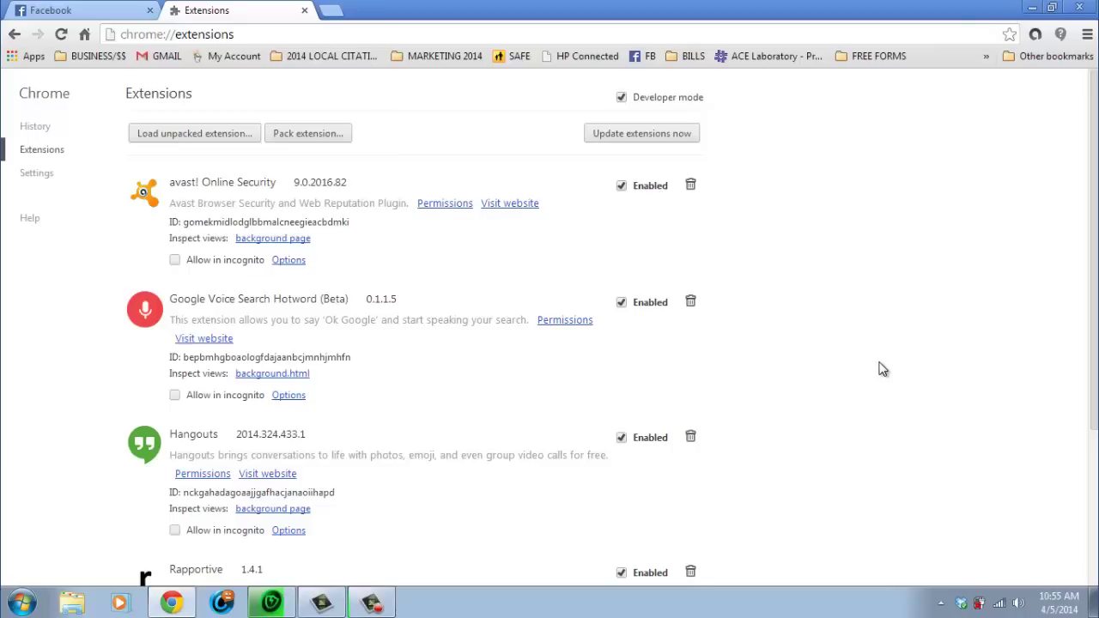
scroll(801, 396, down, 2)
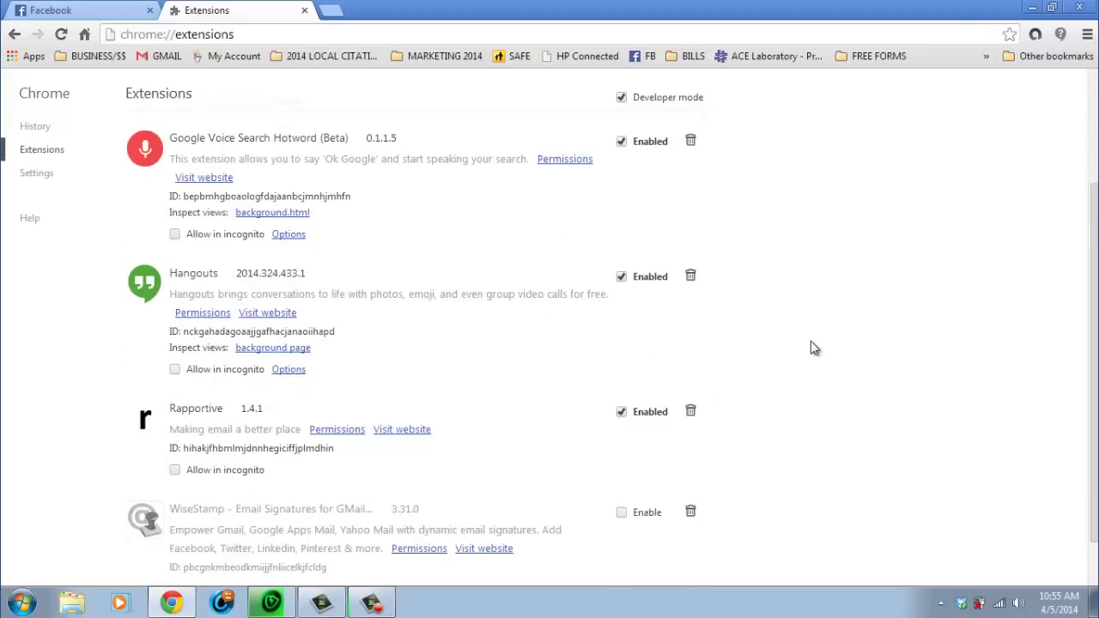
scroll(813, 347, down, 1)
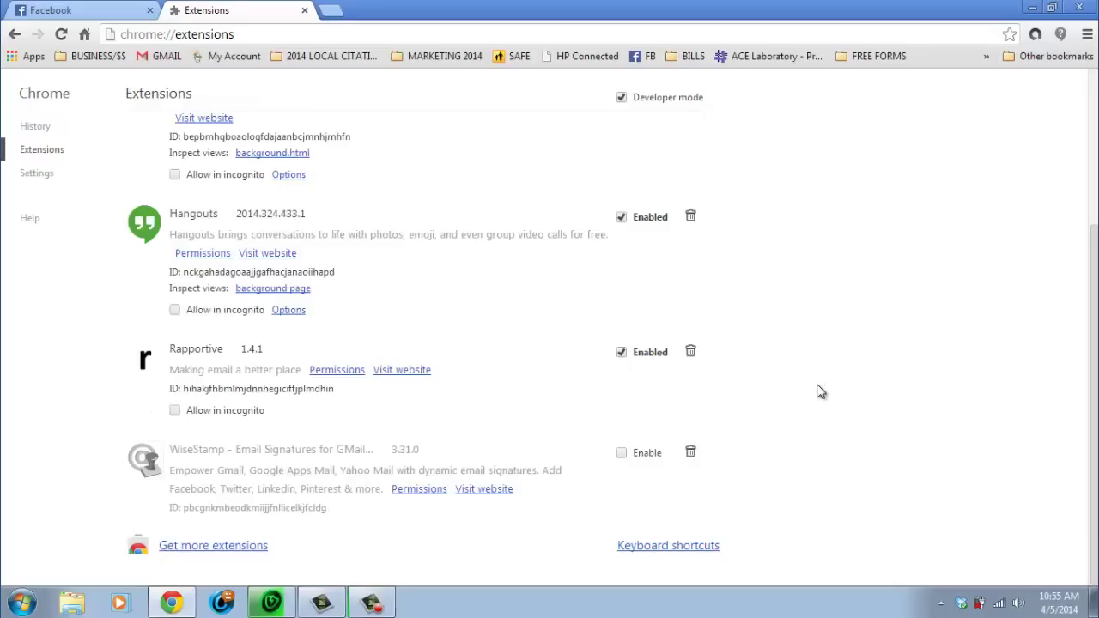
scroll(768, 443, up, 3)
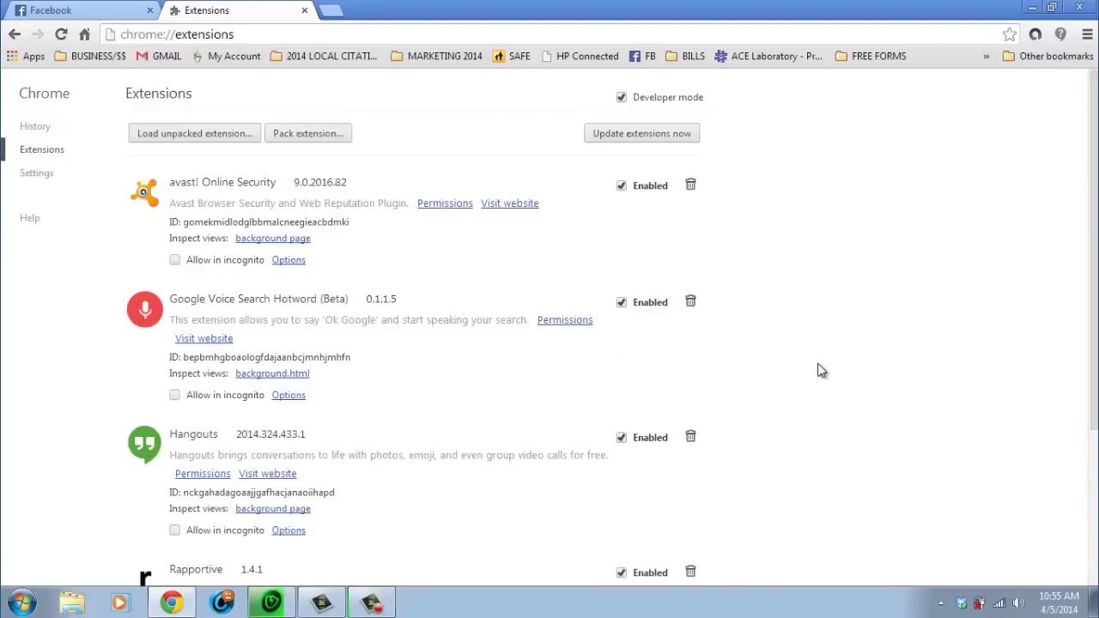
scroll(819, 374, down, 3)
scroll(819, 378, up, 3)
scroll(819, 377, down, 3)
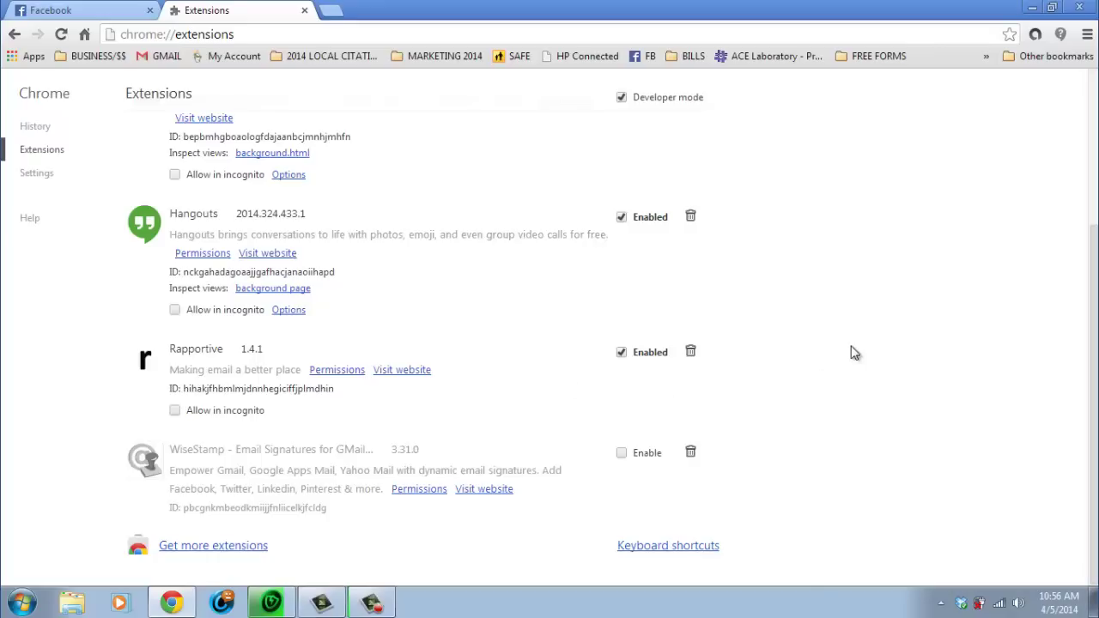
scroll(805, 387, up, 3)
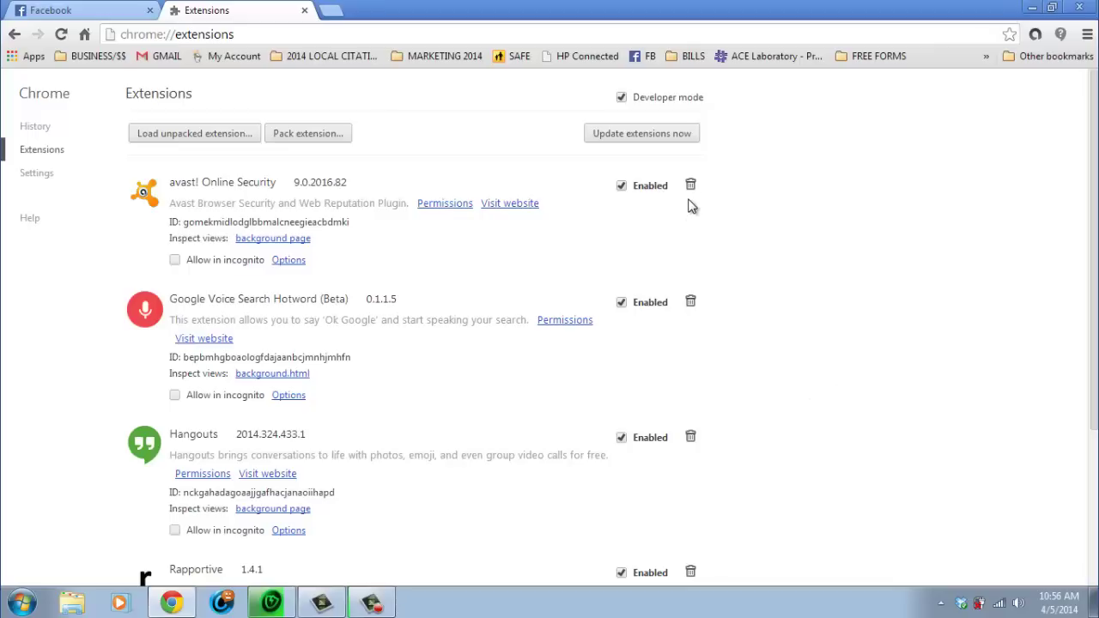
- Disable and re-enable avast! Online Security, then scroll through the extensions list
click(621, 186)
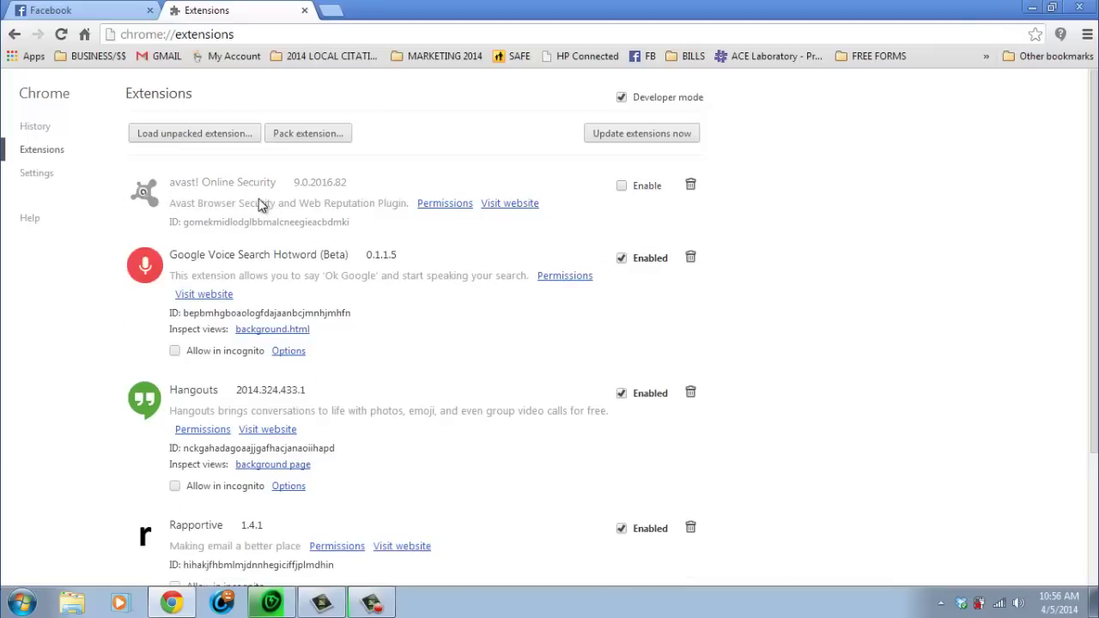
click(621, 188)
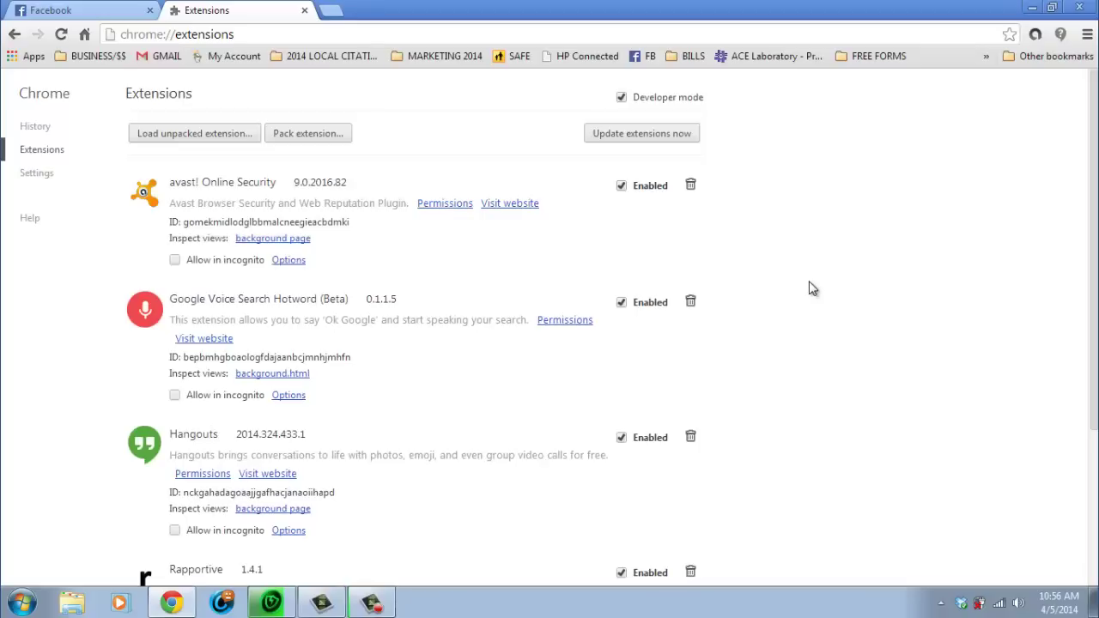
scroll(813, 293, down, 3)
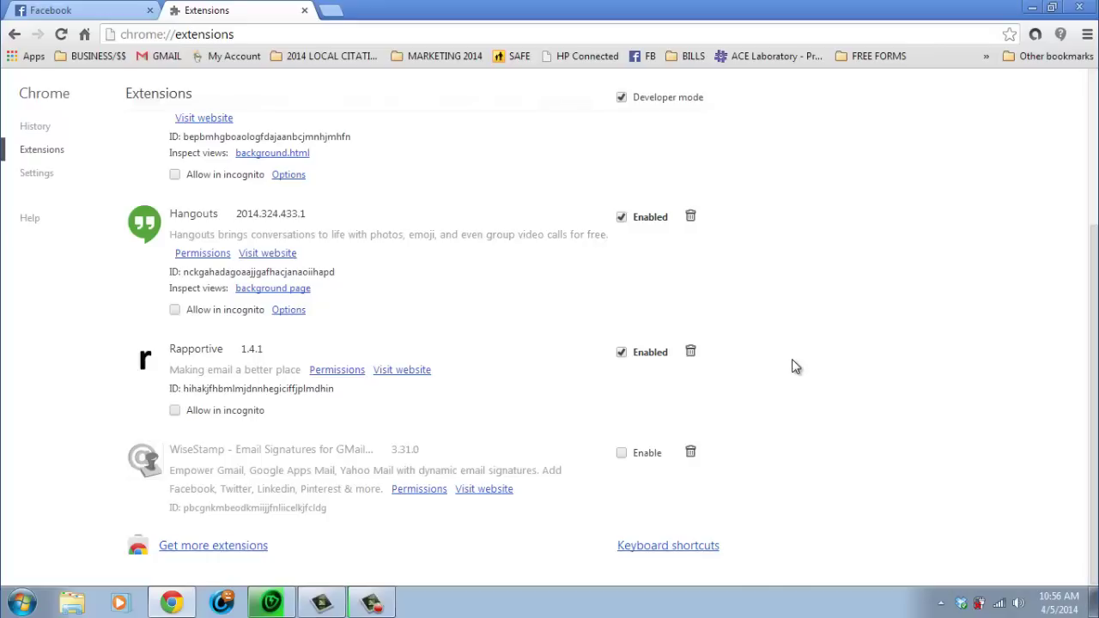
scroll(795, 364, up, 3)
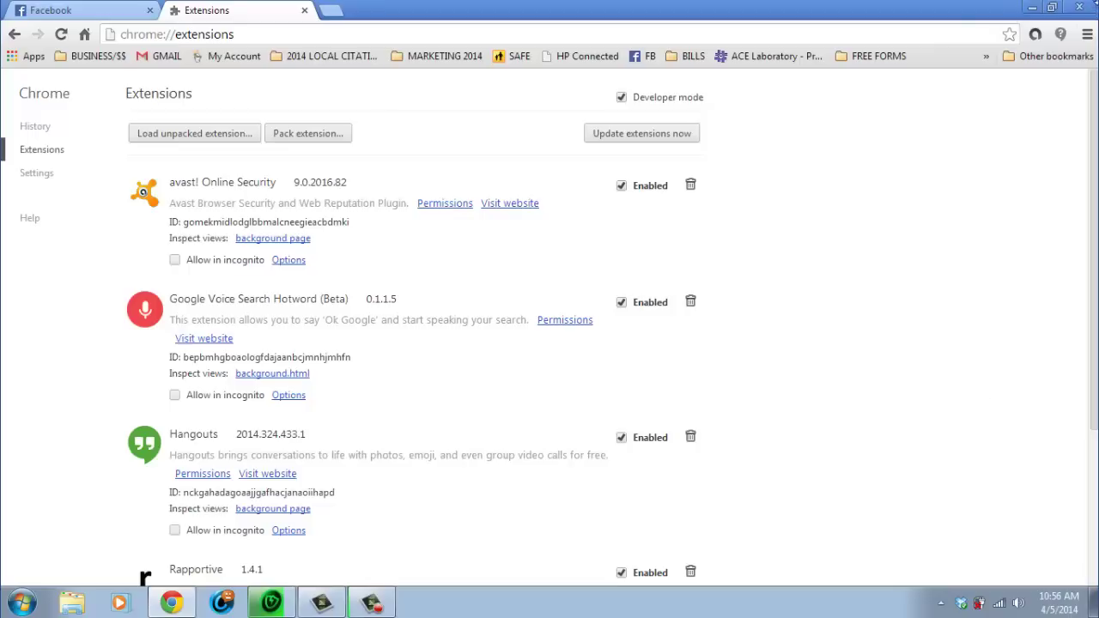
click(1079, 7)
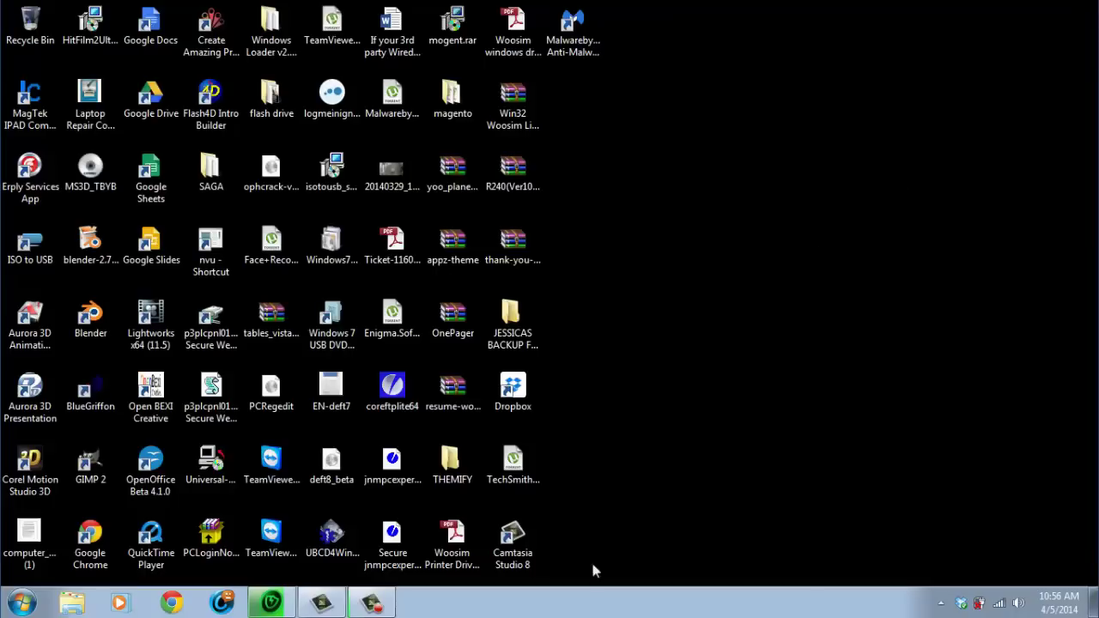
click(172, 604)
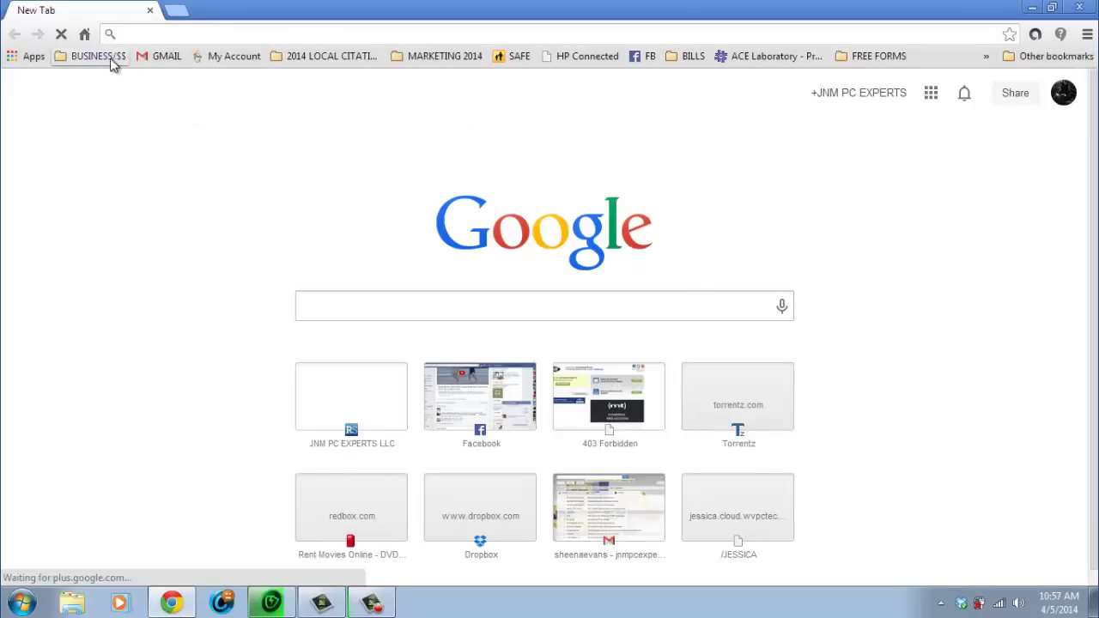
click(234, 57)
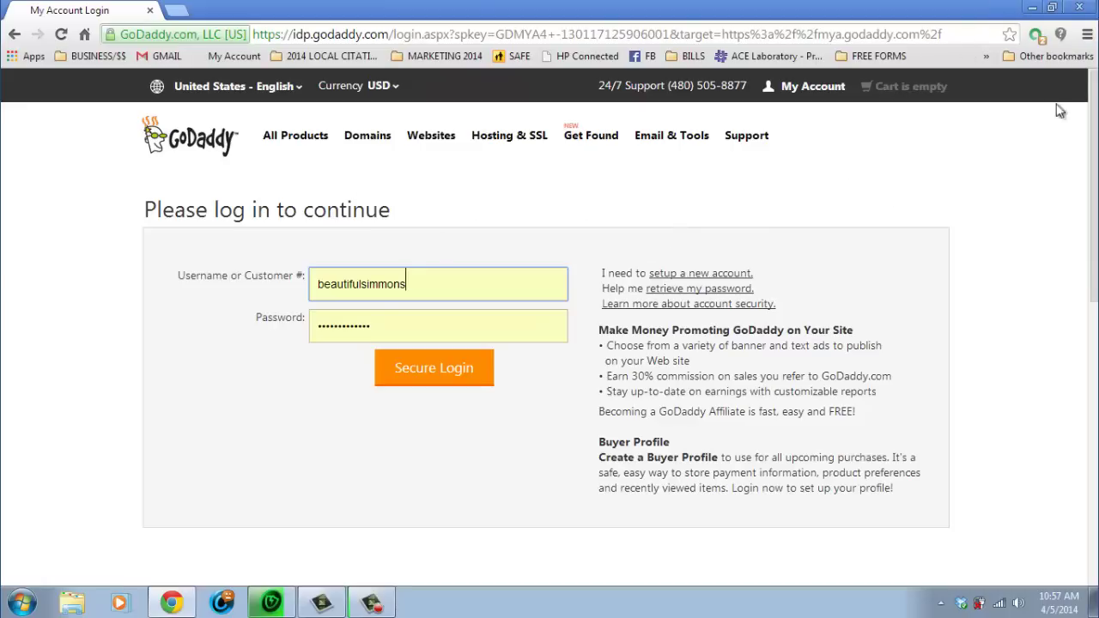
- Close the Google Chrome window to return to the Windows desktop
click(1083, 8)
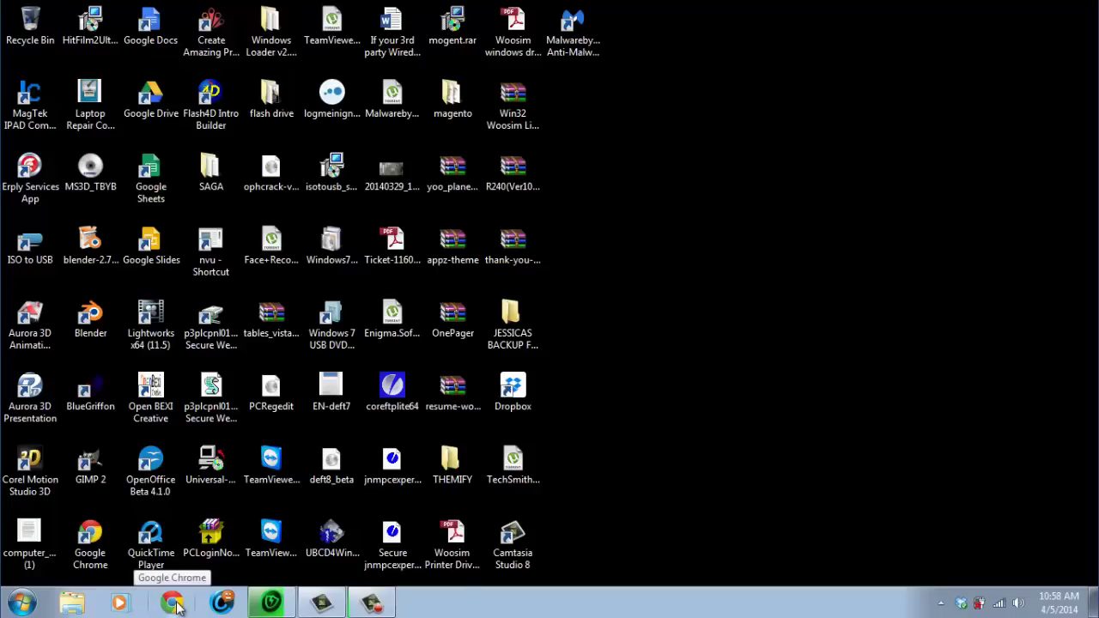
- Reopen Chrome and go to firefox.com, landing on the Firefox download page
click(14, 606)
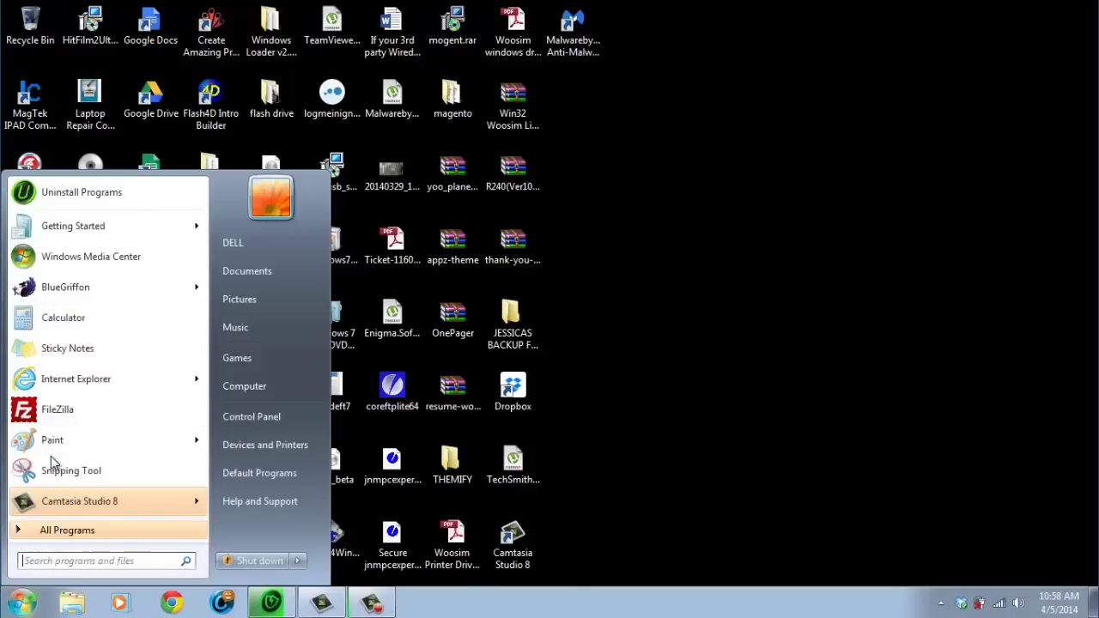
key(Escape)
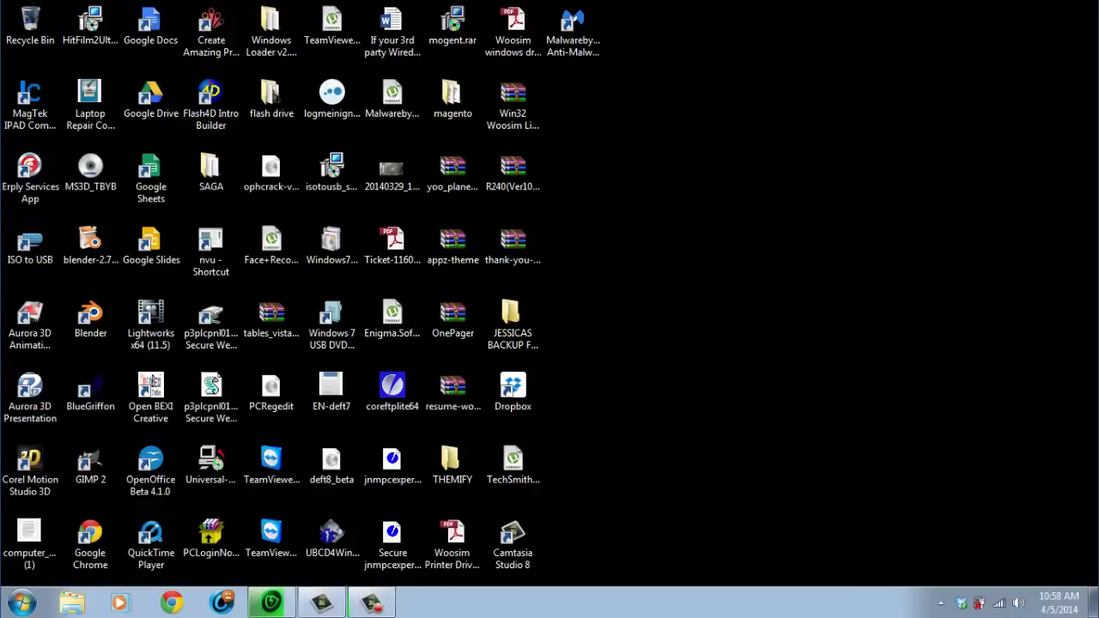
click(172, 603)
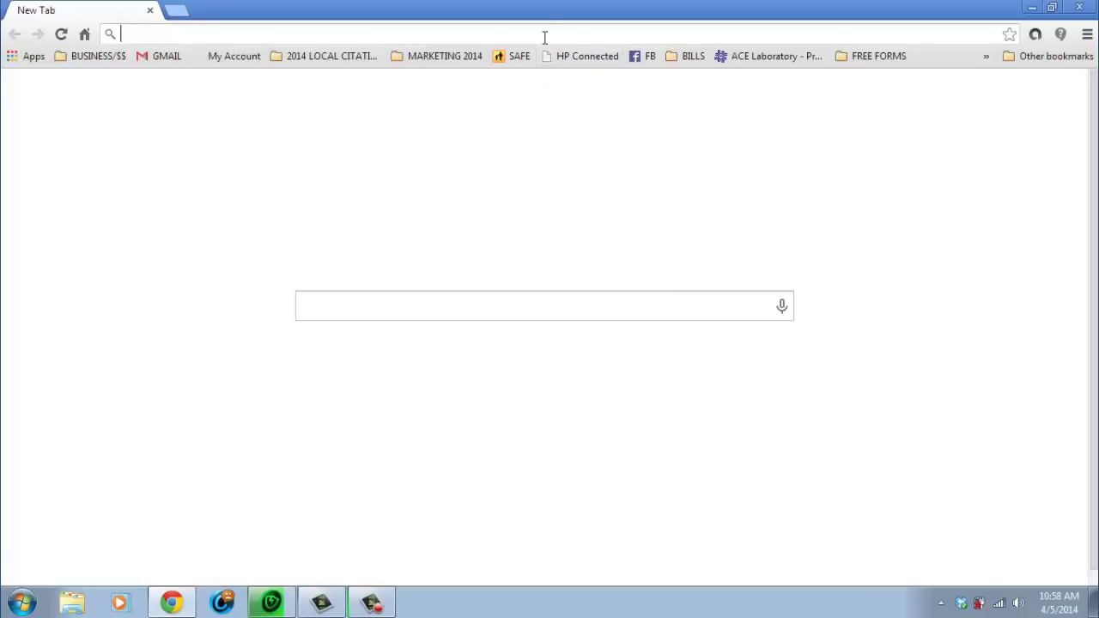
text(firefox.com)
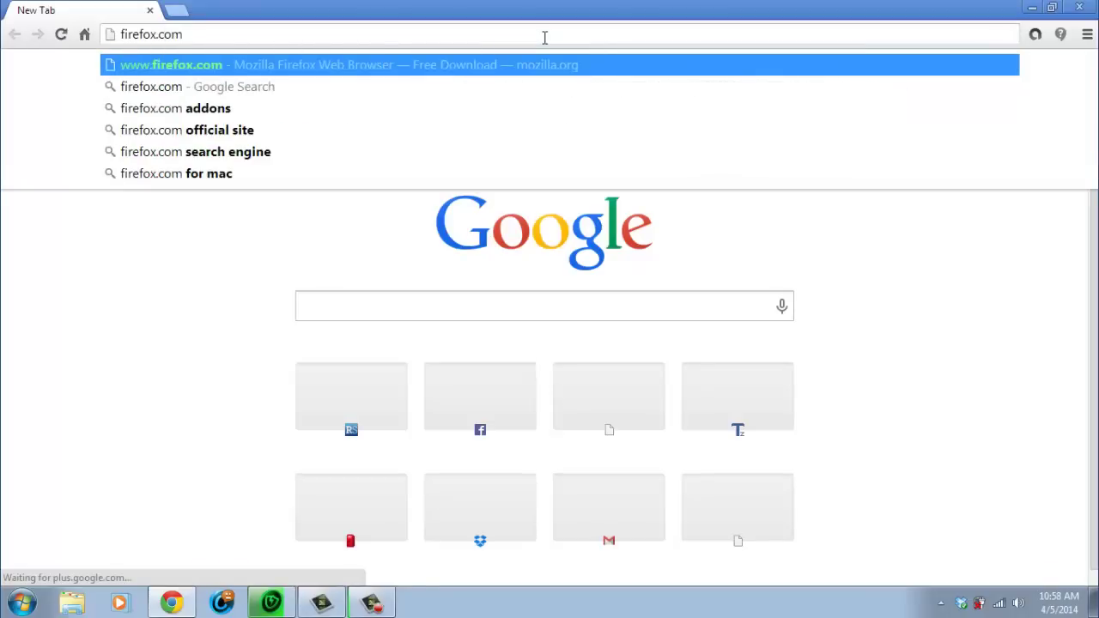
key(Return)
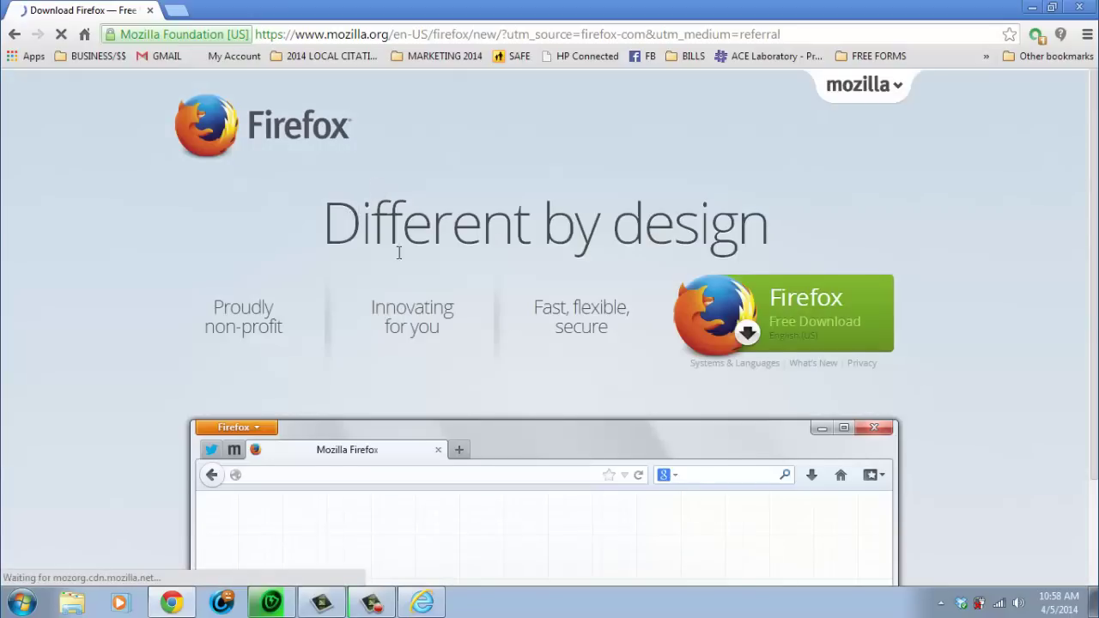
- Download Firefox Setup Stub 28.0.exe to the Desktop, then glance at the hidden tray icons
click(792, 327)
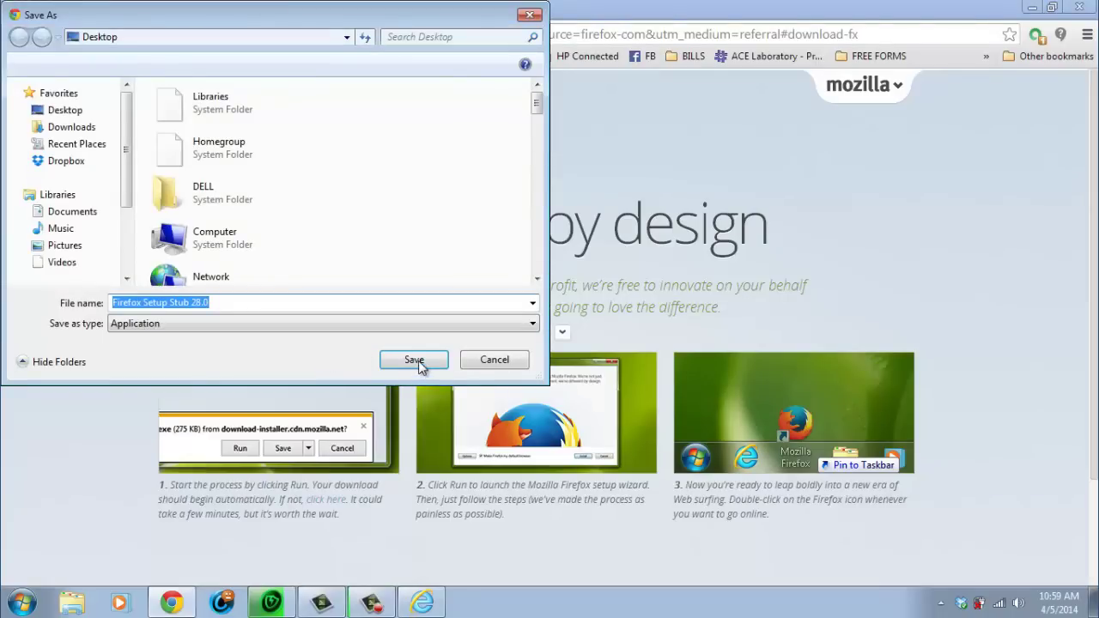
click(416, 360)
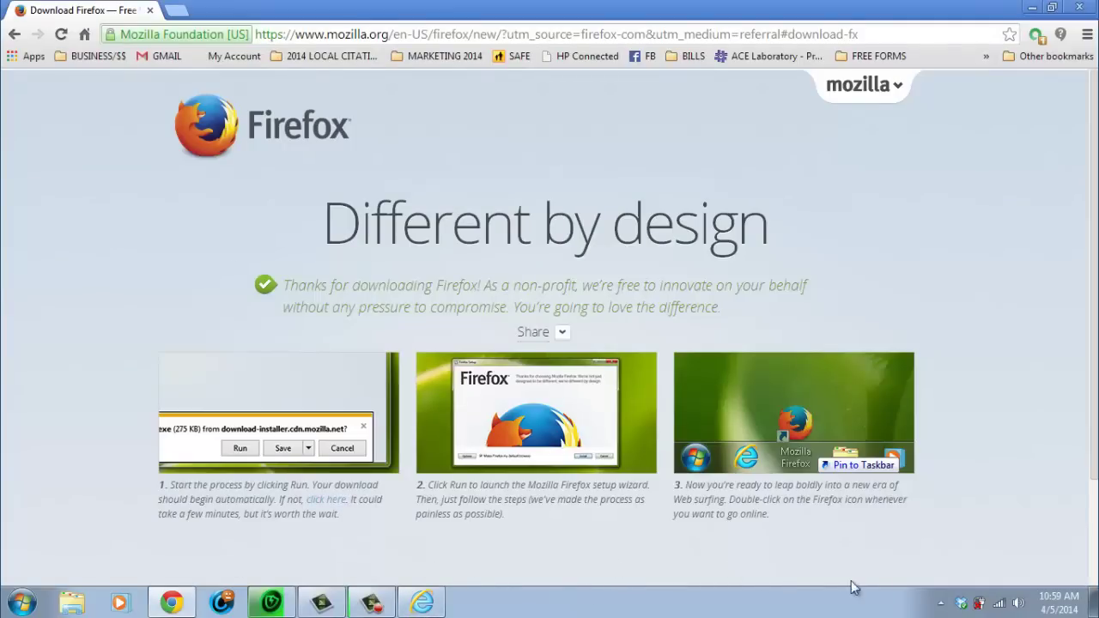
click(945, 609)
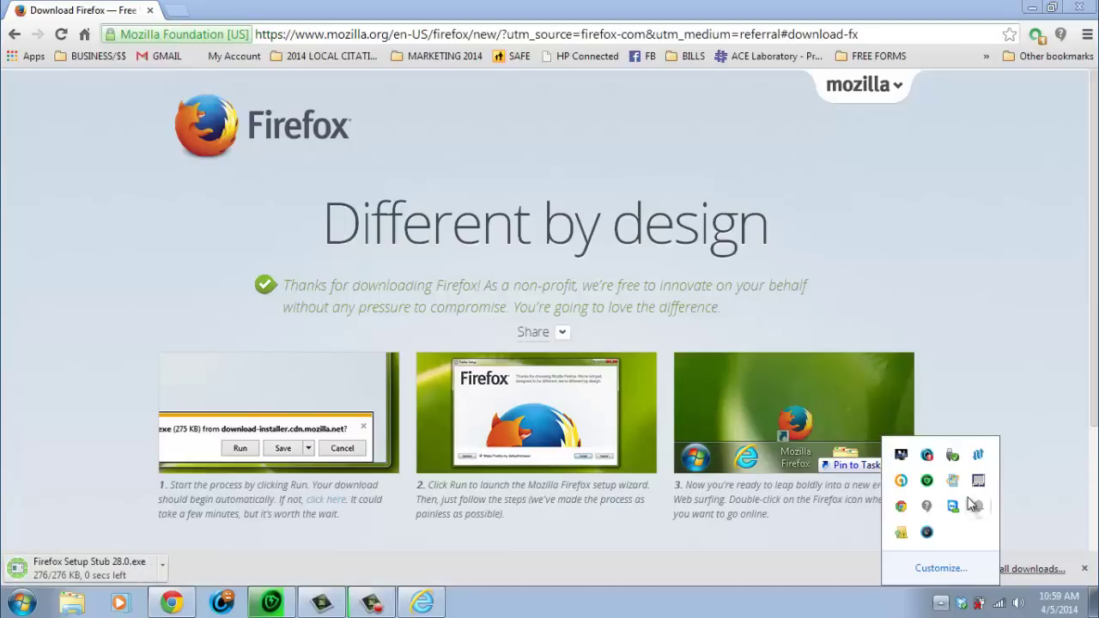
click(939, 605)
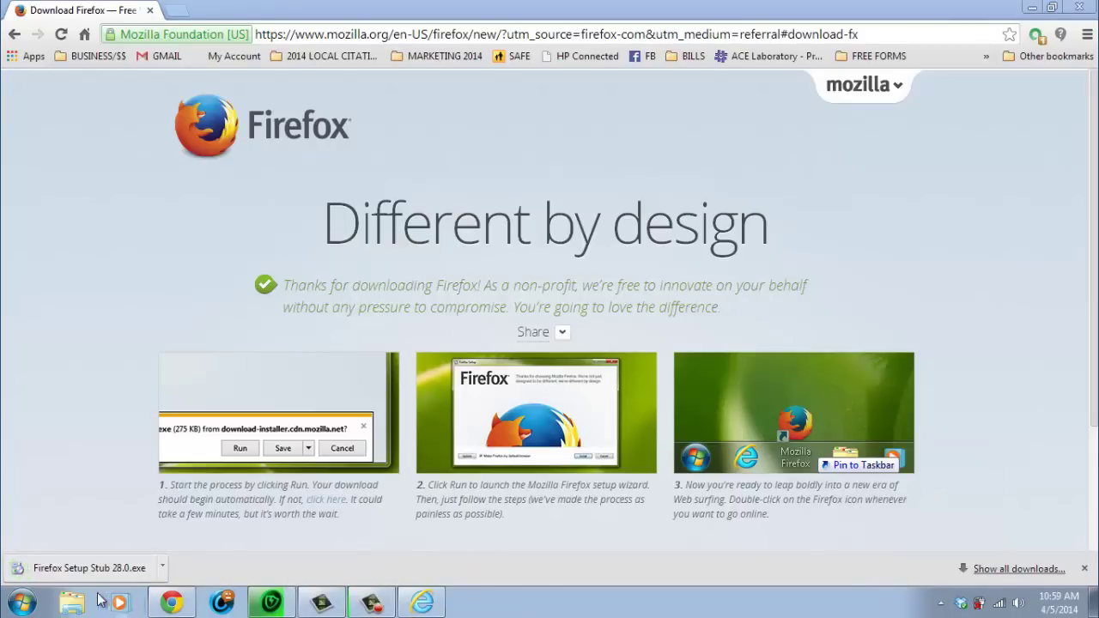
- Launch the downloaded item and open Internet Explorer's Tools menu on the MSN page
click(82, 571)
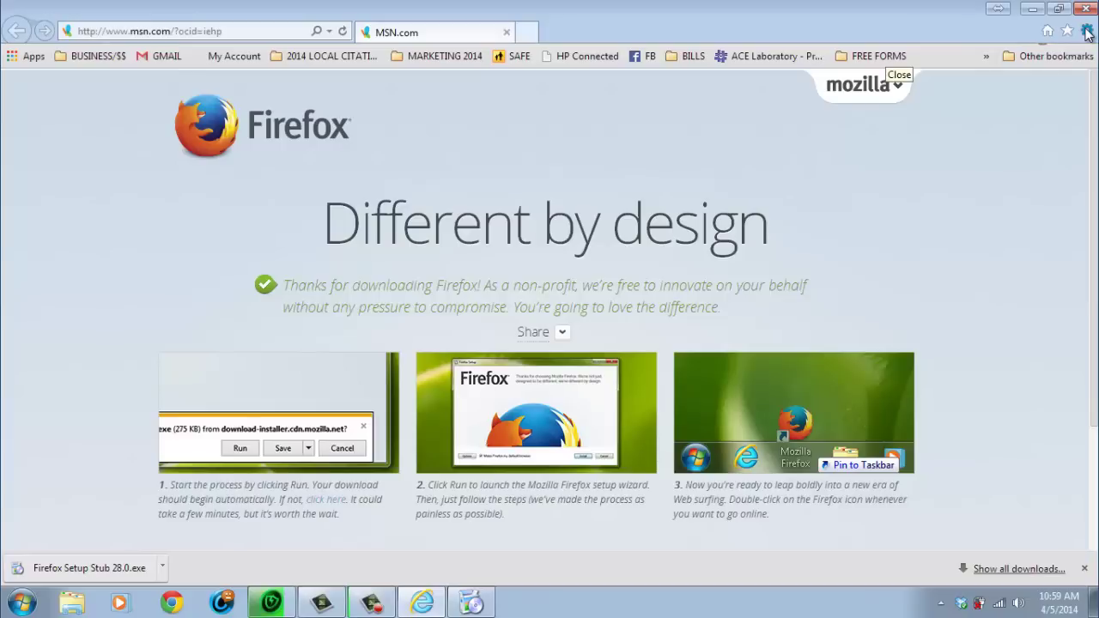
click(1087, 32)
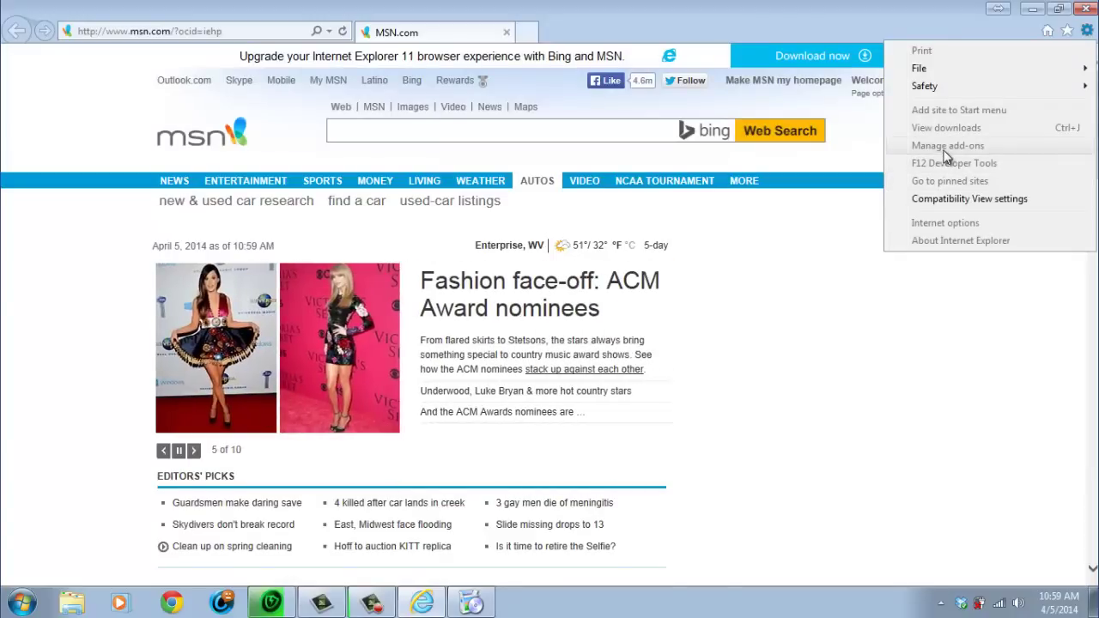
click(893, 16)
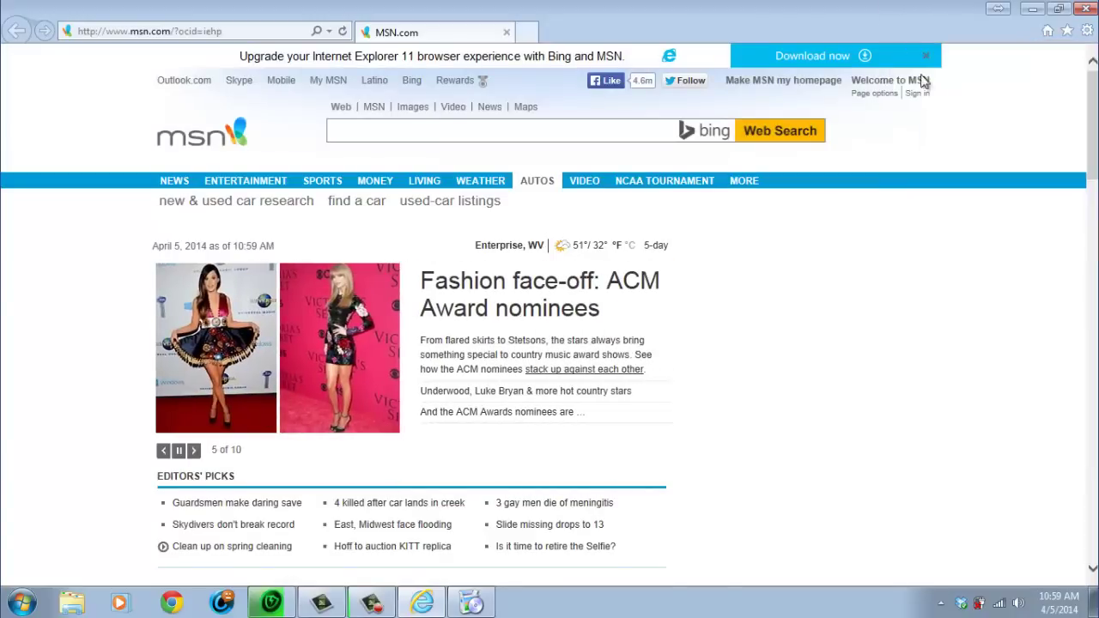
click(1086, 31)
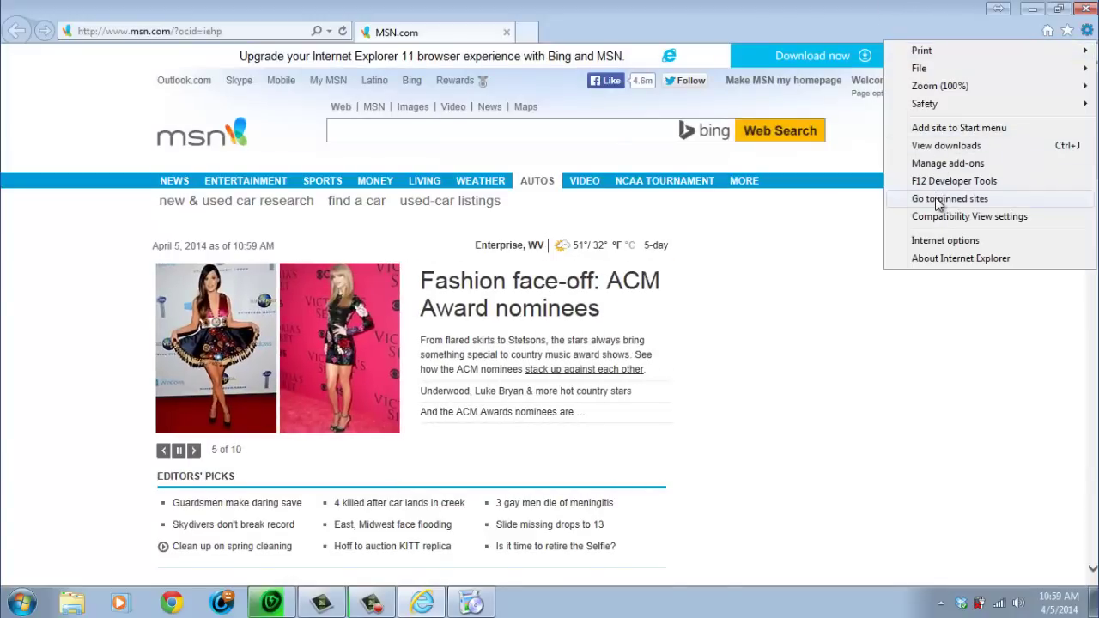
click(921, 13)
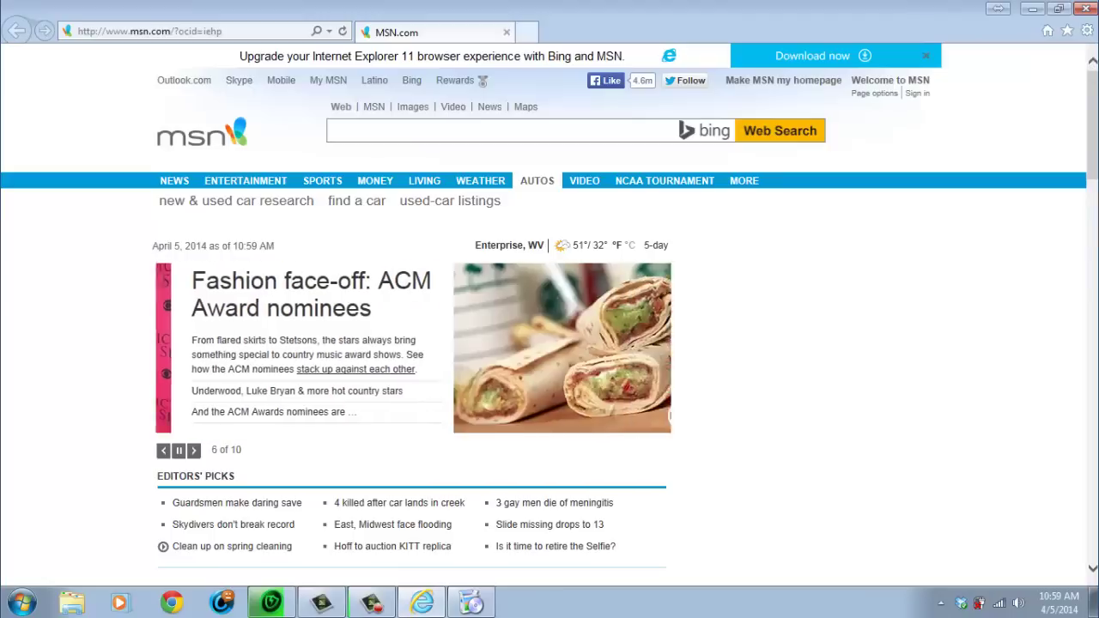
click(1087, 33)
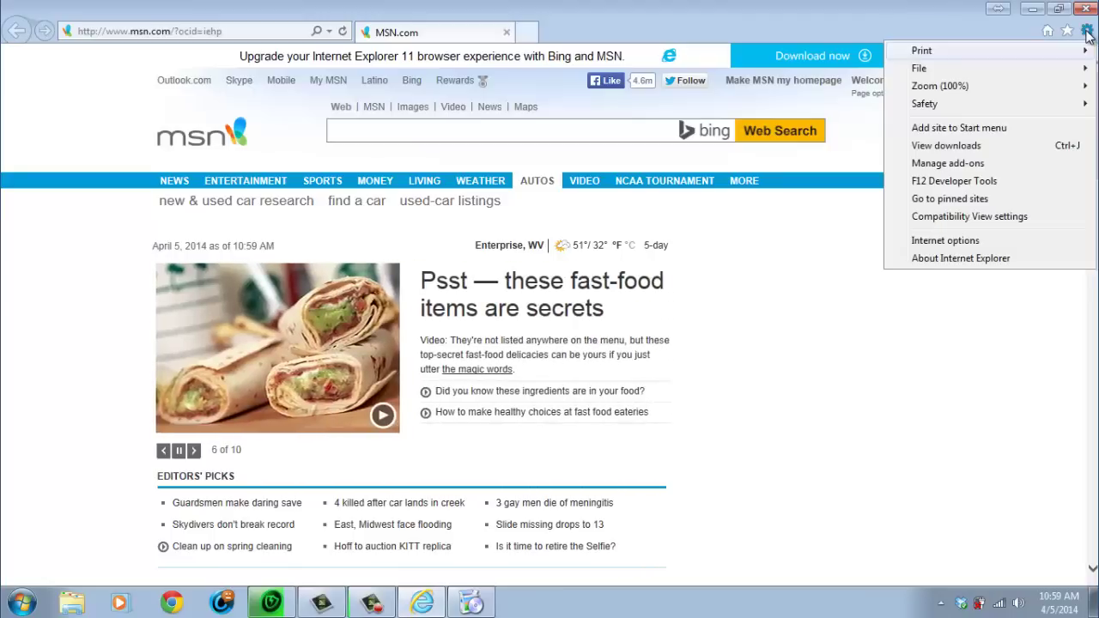
- Open Manage Add-ons and scroll the toolbars list down to the Oracle America Java helpers
click(940, 165)
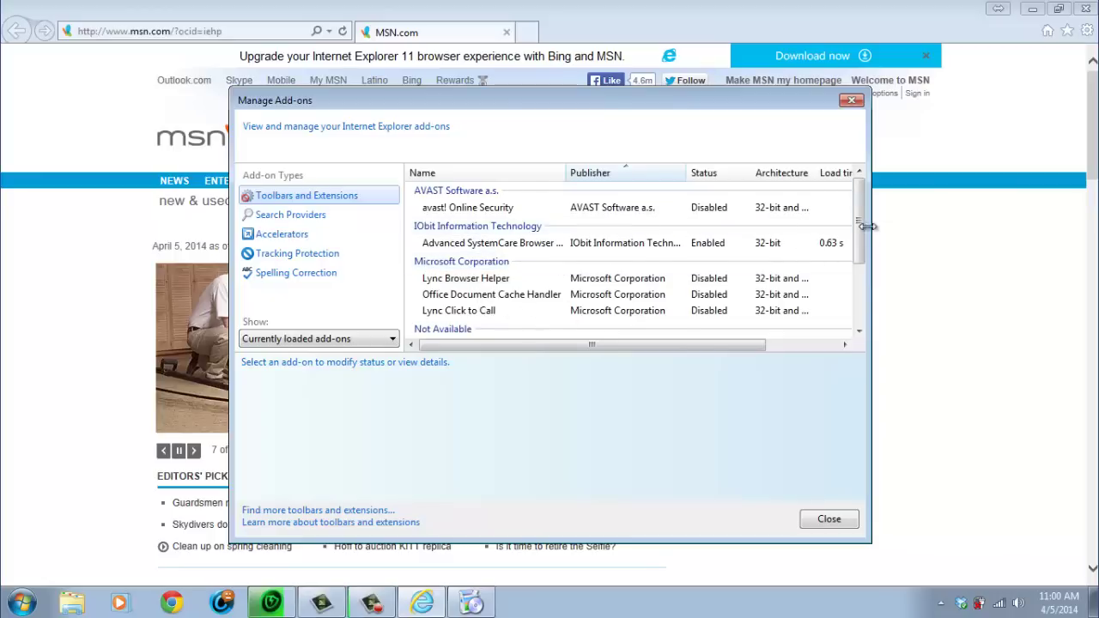
drag(862, 227, 863, 268)
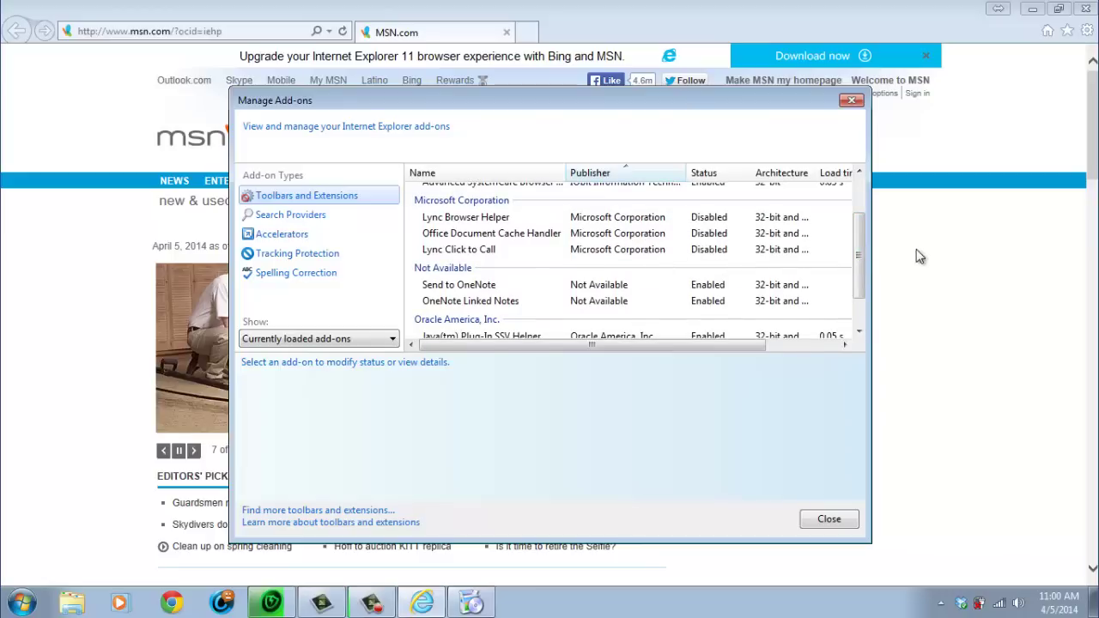
drag(861, 259, 863, 285)
- Turn off address-bar search and remove Yahoo! Search, leaving only Bing as provider
click(302, 219)
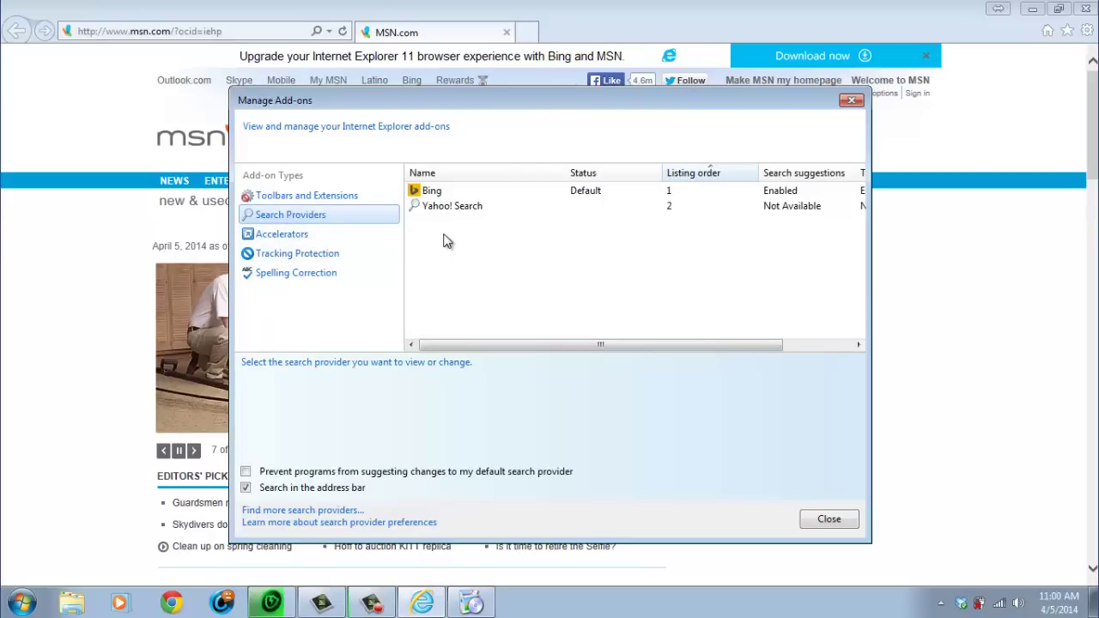
click(432, 194)
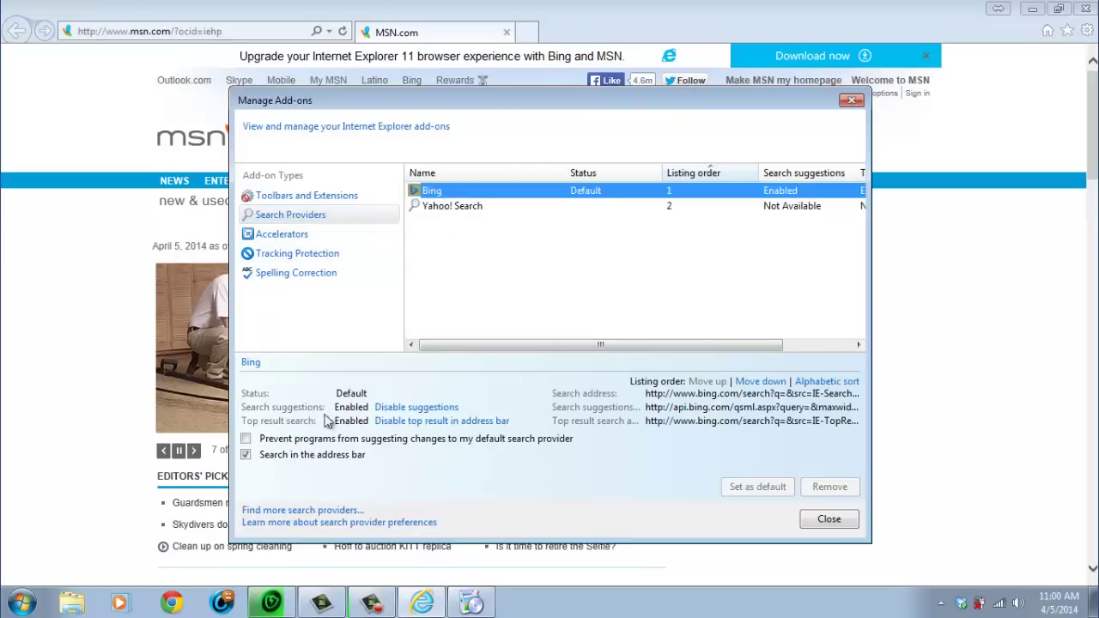
click(248, 457)
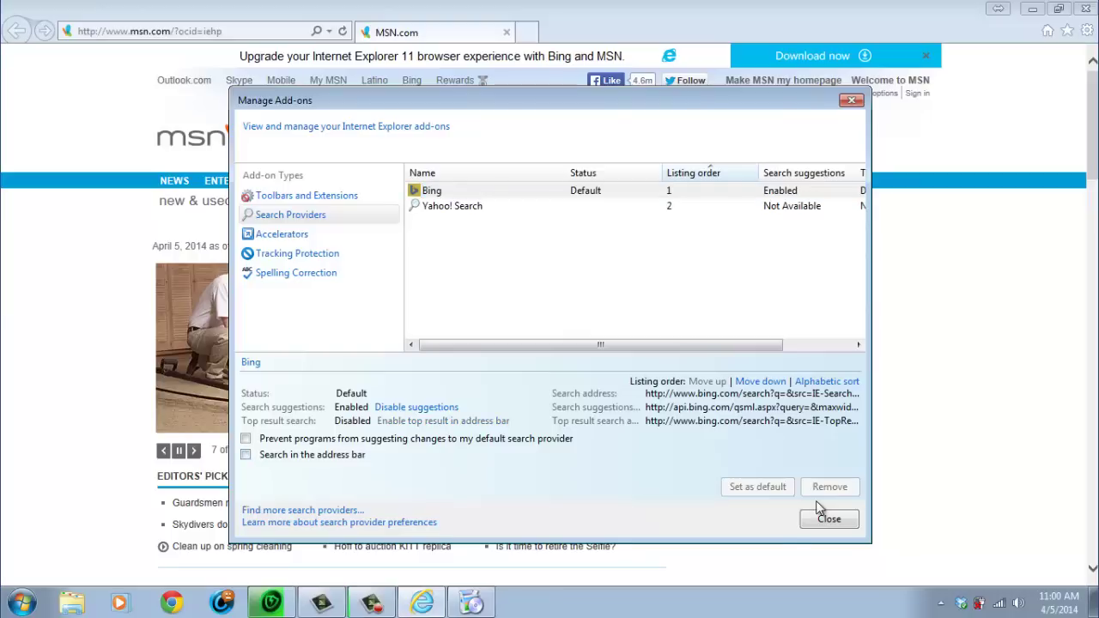
click(441, 211)
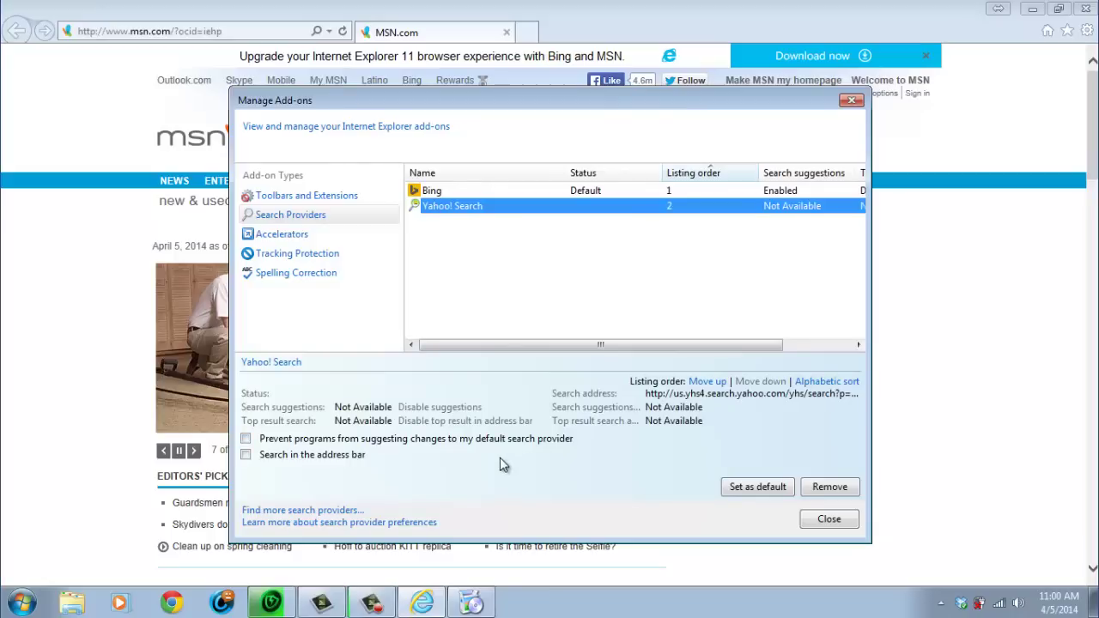
click(818, 486)
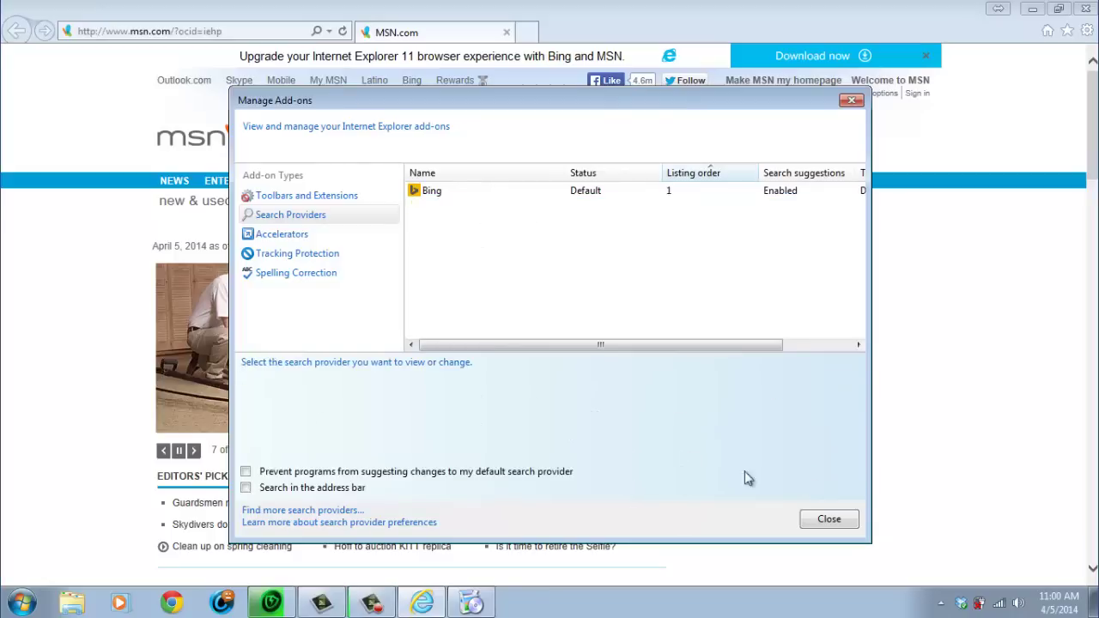
click(830, 520)
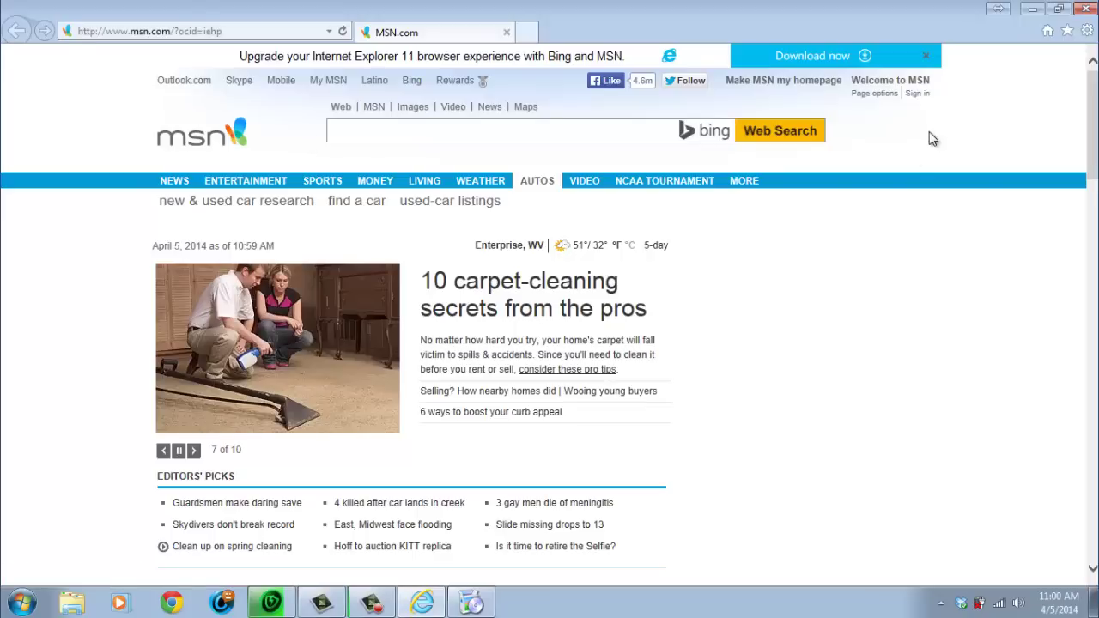
- Reopen Manage Add-ons and switch avast! Online Security back to Enabled
click(1087, 30)
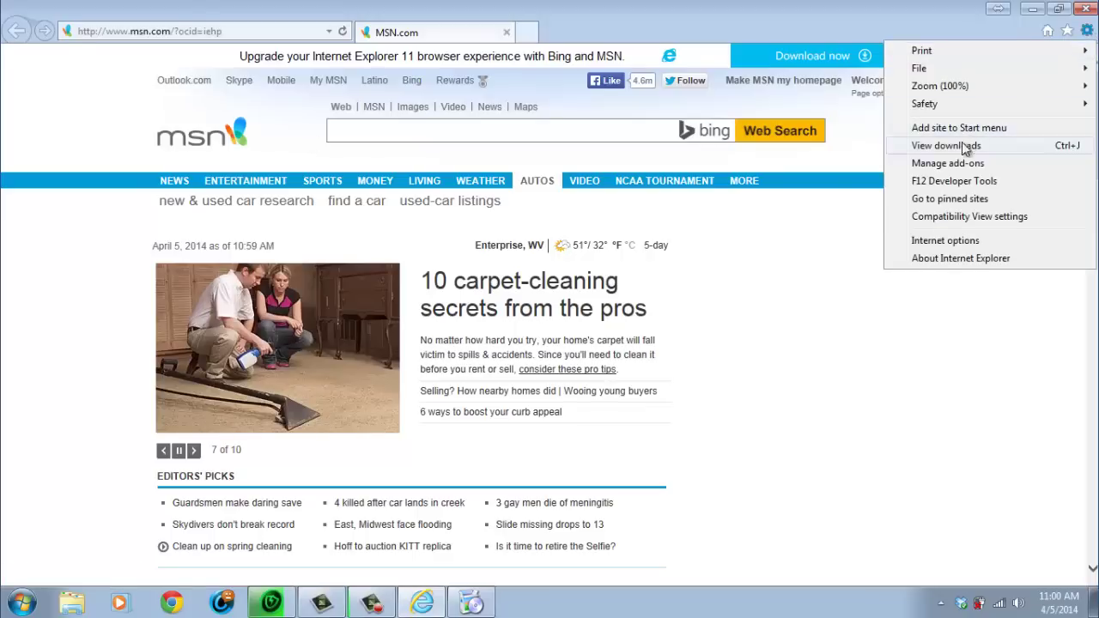
click(947, 164)
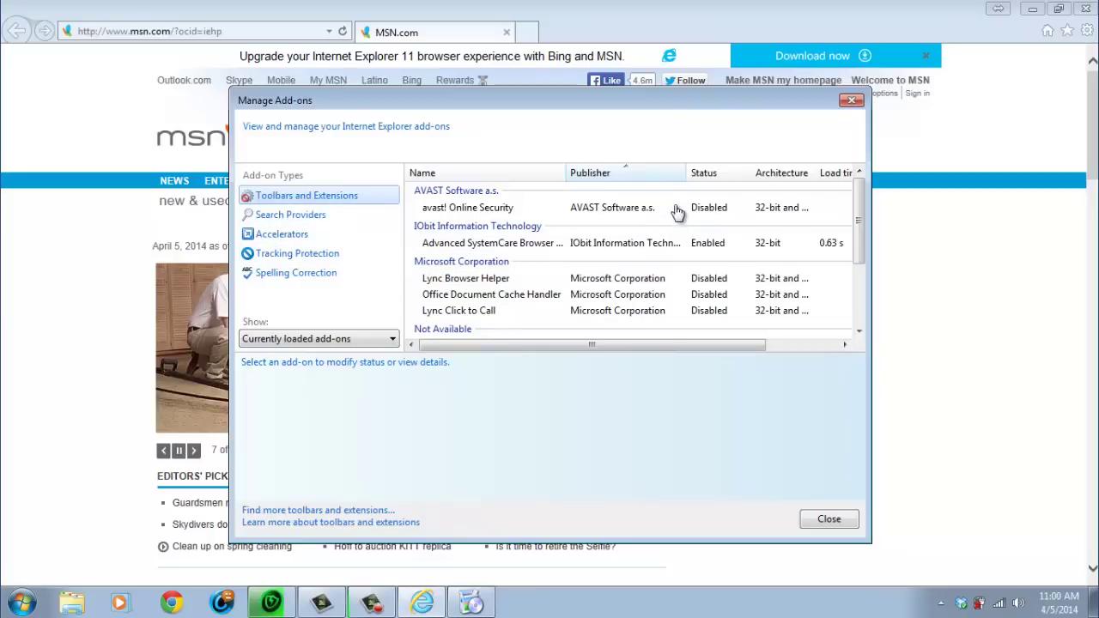
click(712, 217)
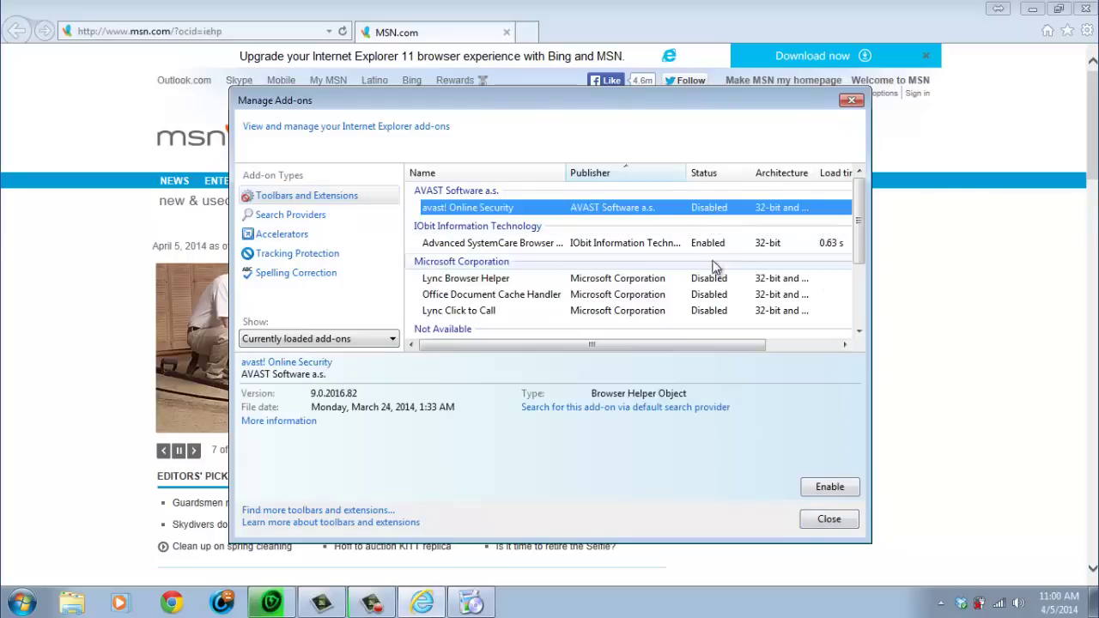
click(834, 489)
scroll(645, 287, down, 2)
scroll(646, 287, down, 1)
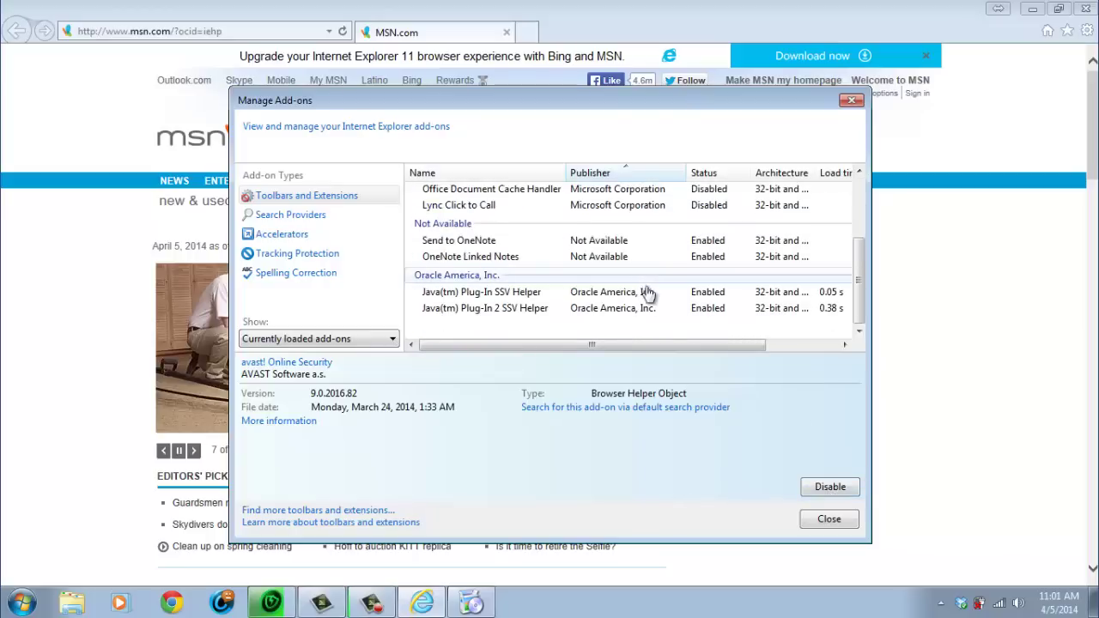
scroll(679, 322, up, 3)
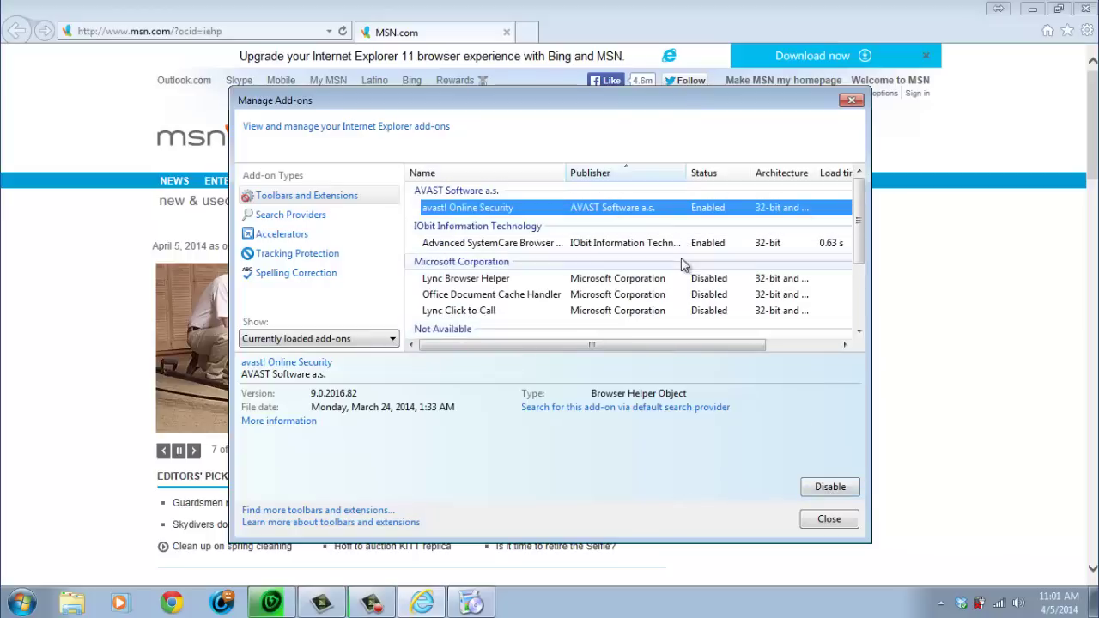
scroll(671, 274, down, 3)
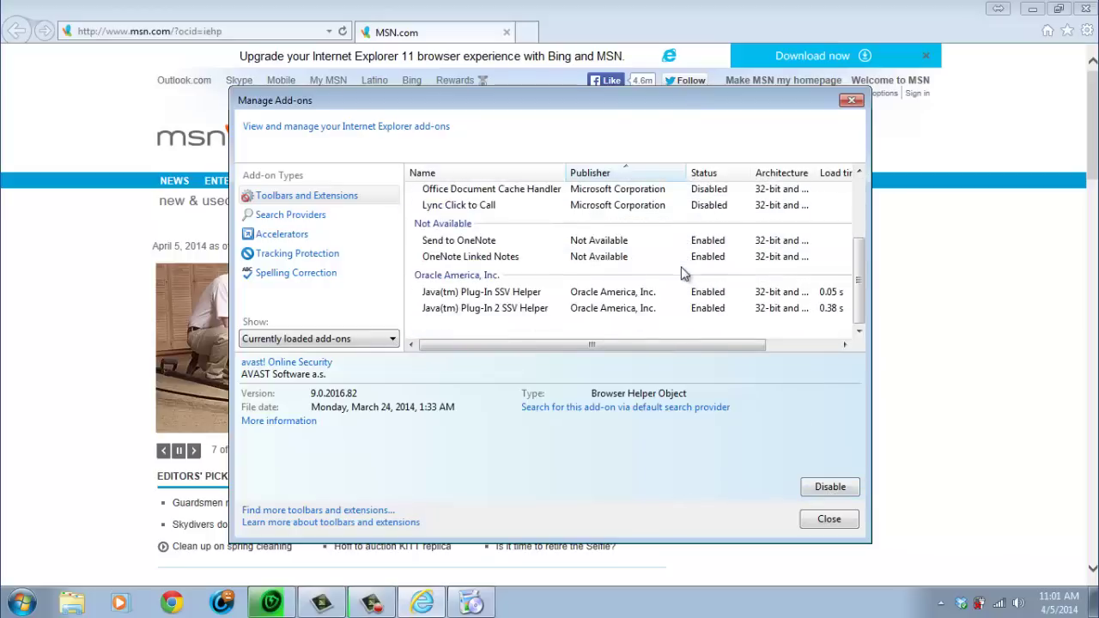
- Review the Search Providers, Accelerators, Tracking Protection and Spelling Correction add-on lists, then close Manage Add-ons
click(296, 216)
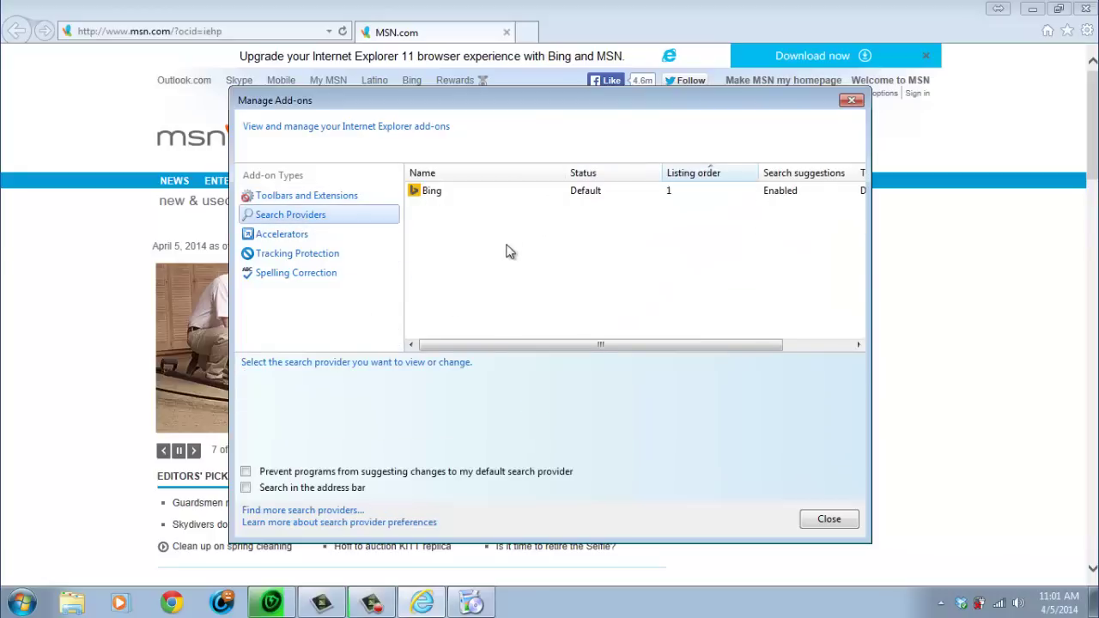
click(280, 234)
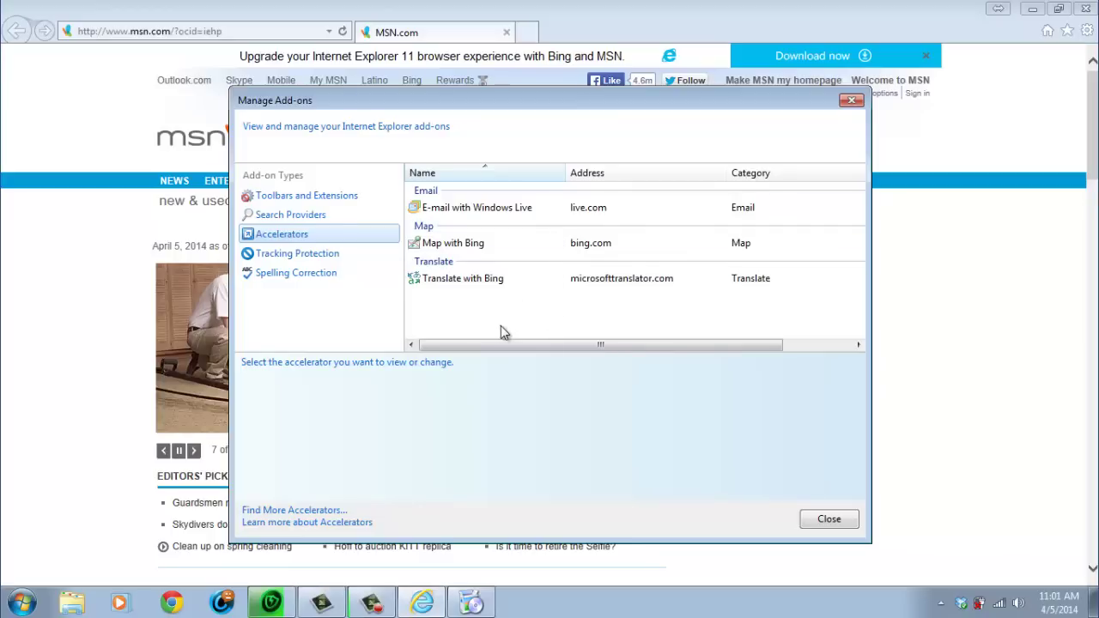
click(304, 258)
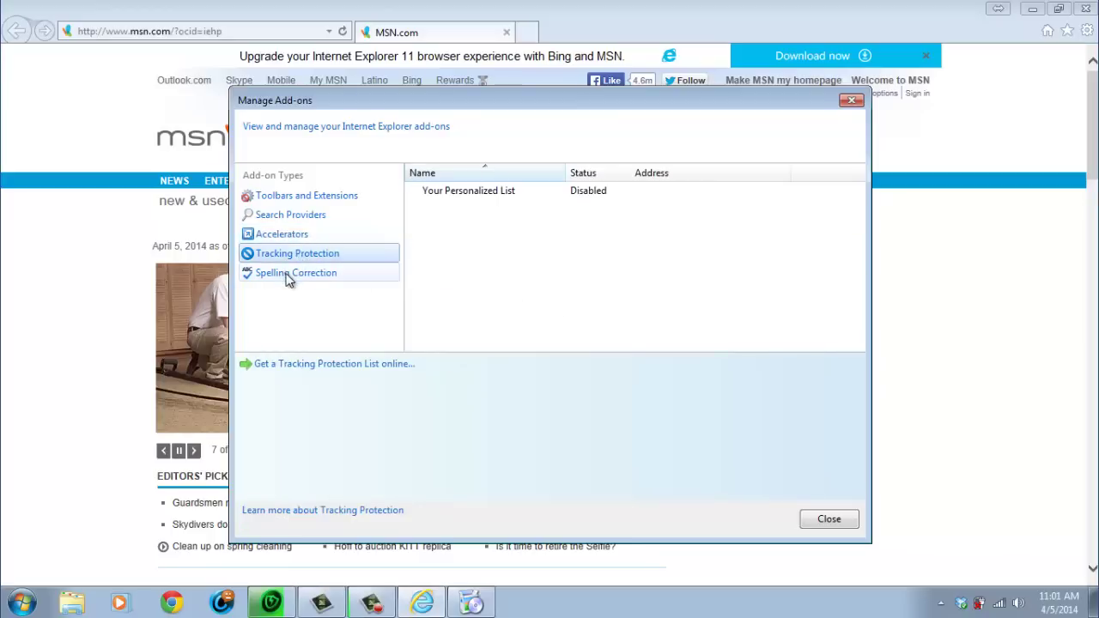
click(288, 277)
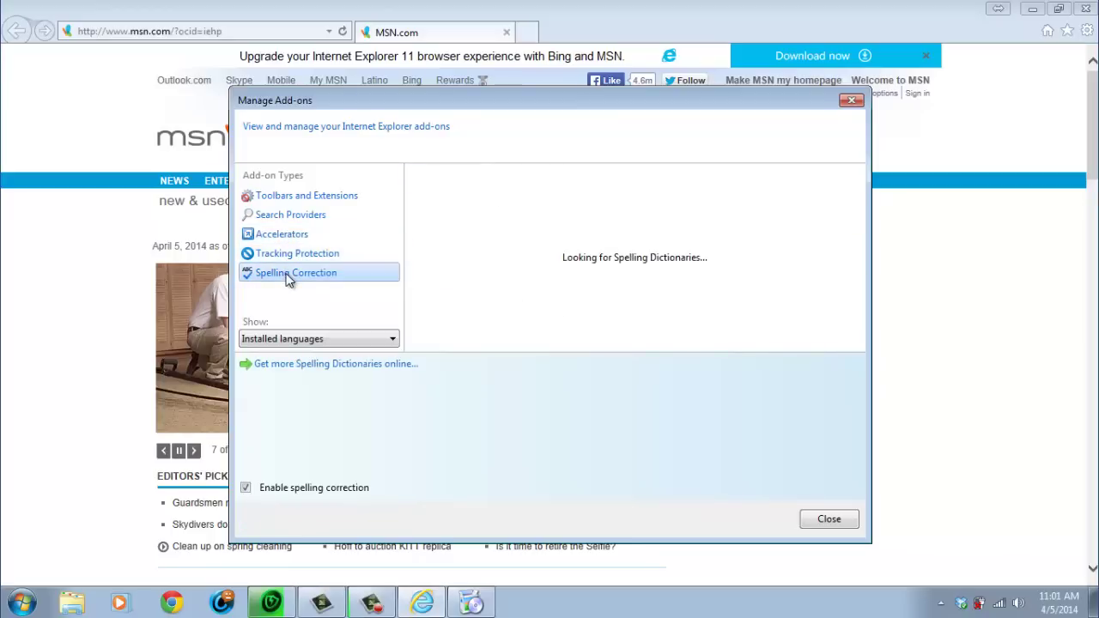
click(829, 520)
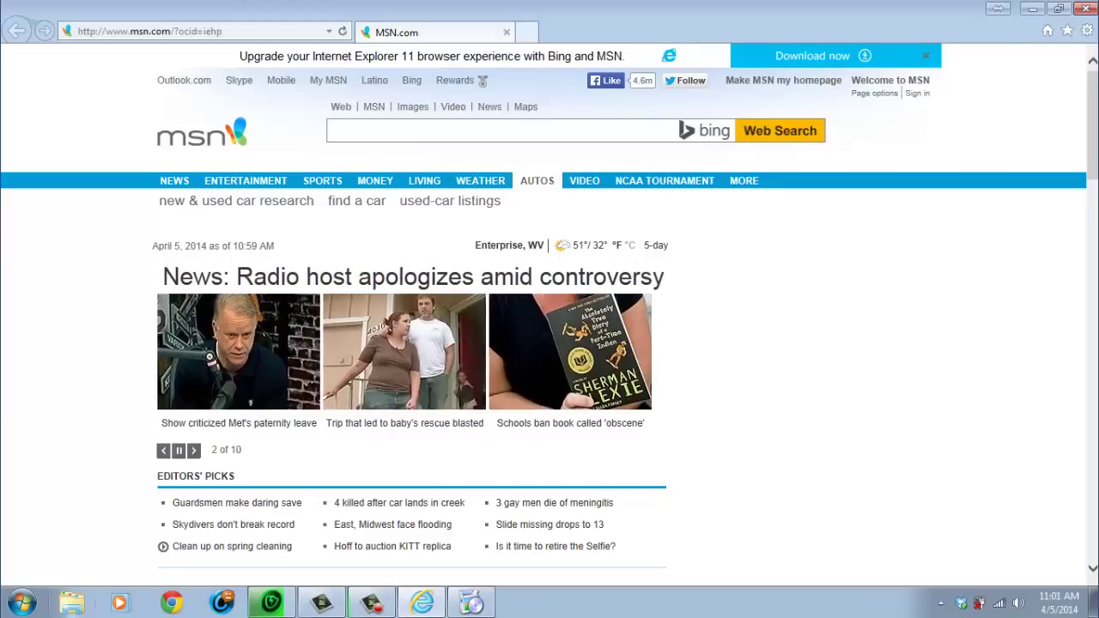
- Capture a Print Screen screenshot and launch Paint from the Start menu
click(23, 604)
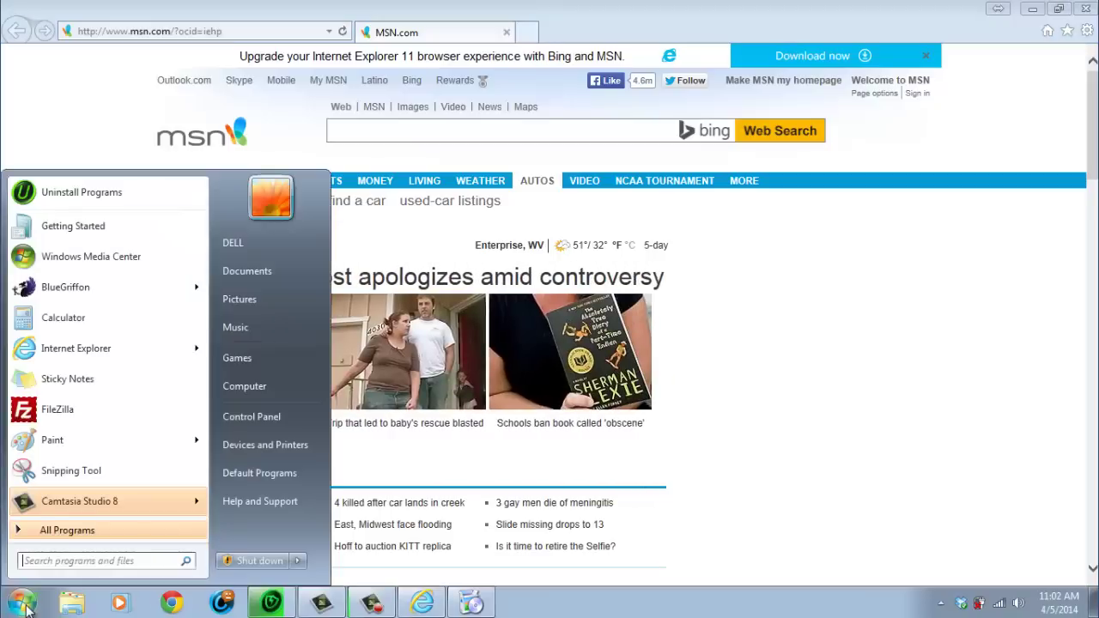
key(Print)
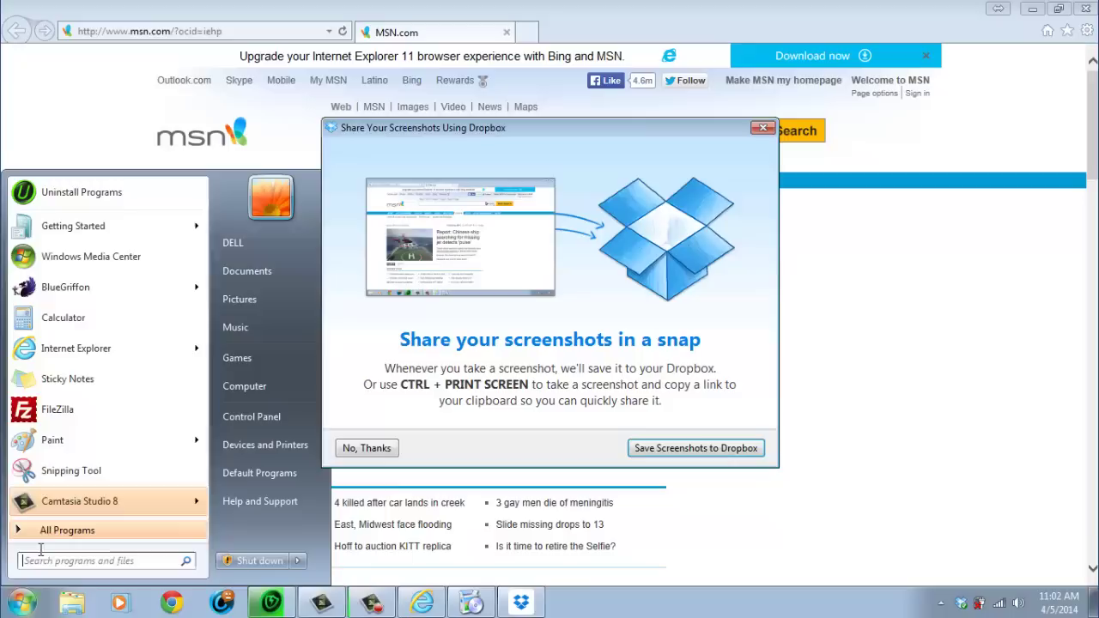
click(54, 441)
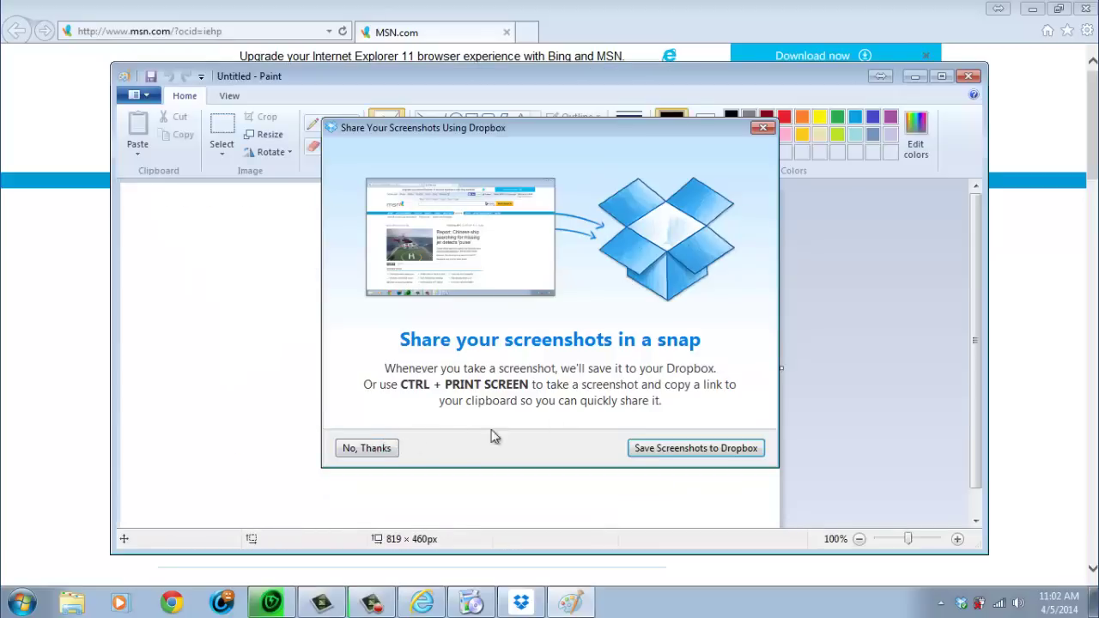
- Decline the Dropbox screenshot offer, then minimize and restore the blank Paint window
click(378, 447)
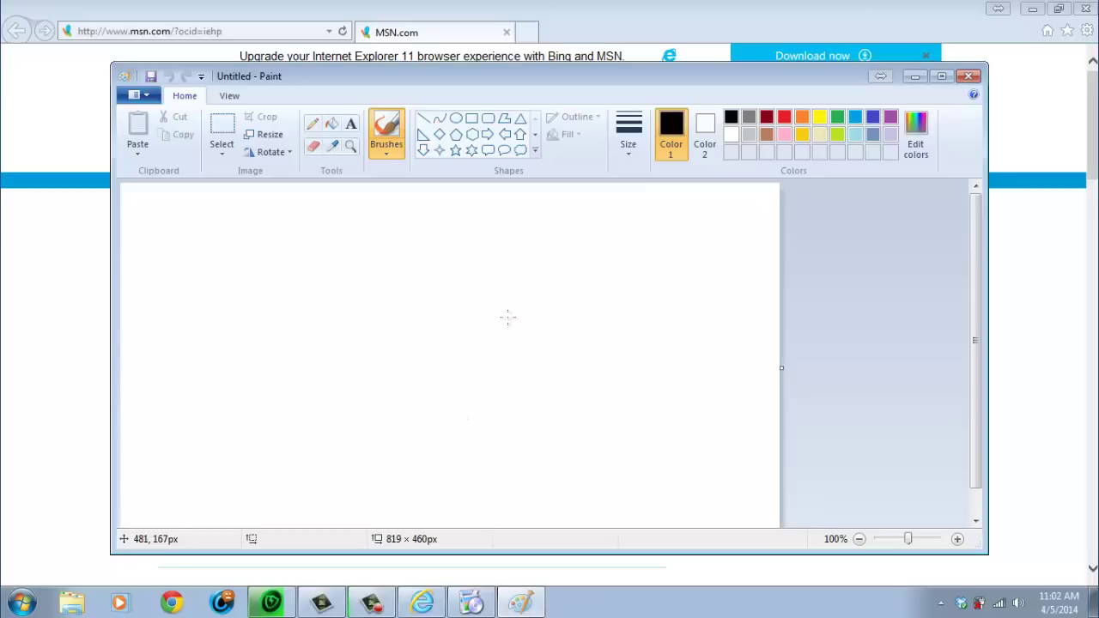
click(796, 6)
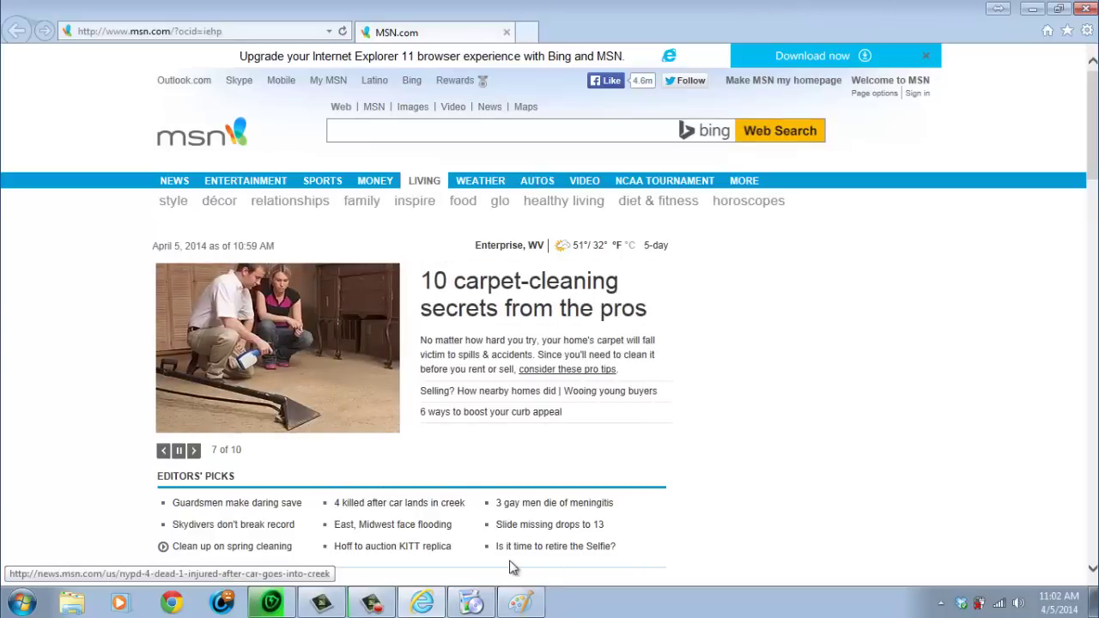
click(515, 611)
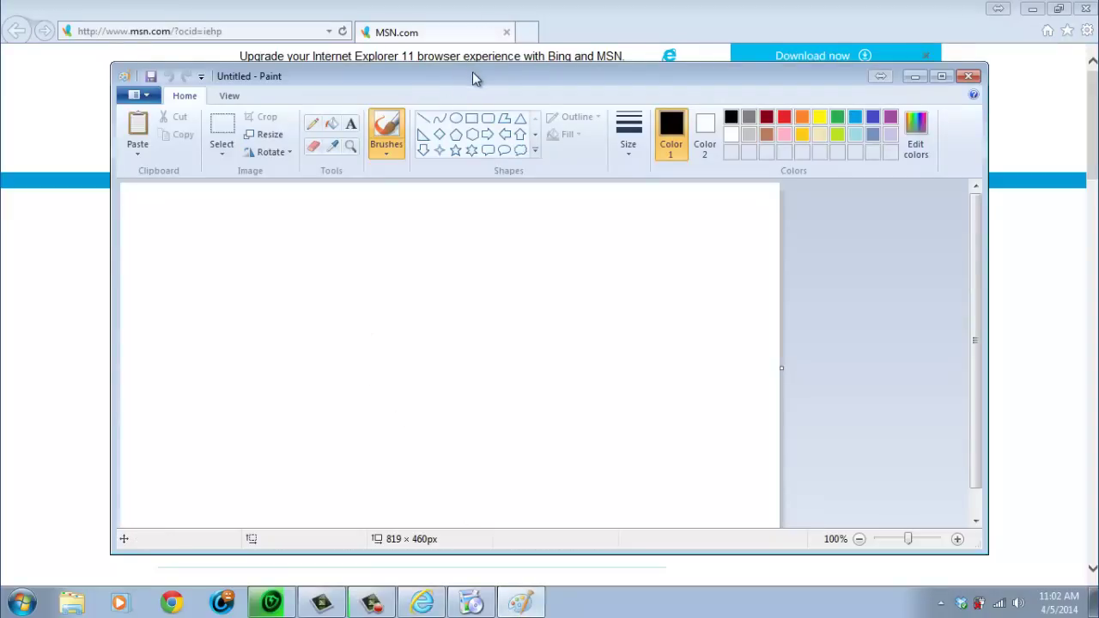
- Paste the captured MSN screenshot onto the Paint canvas
key(ctrl+v)
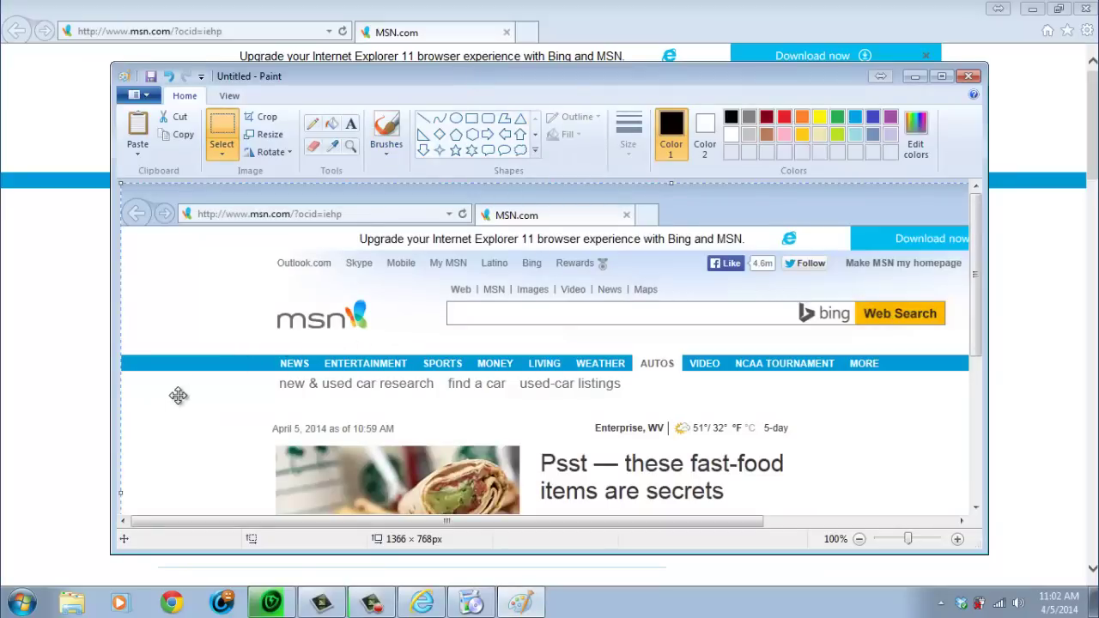
scroll(185, 393, down, 3)
scroll(290, 362, up, 3)
scroll(291, 359, down, 3)
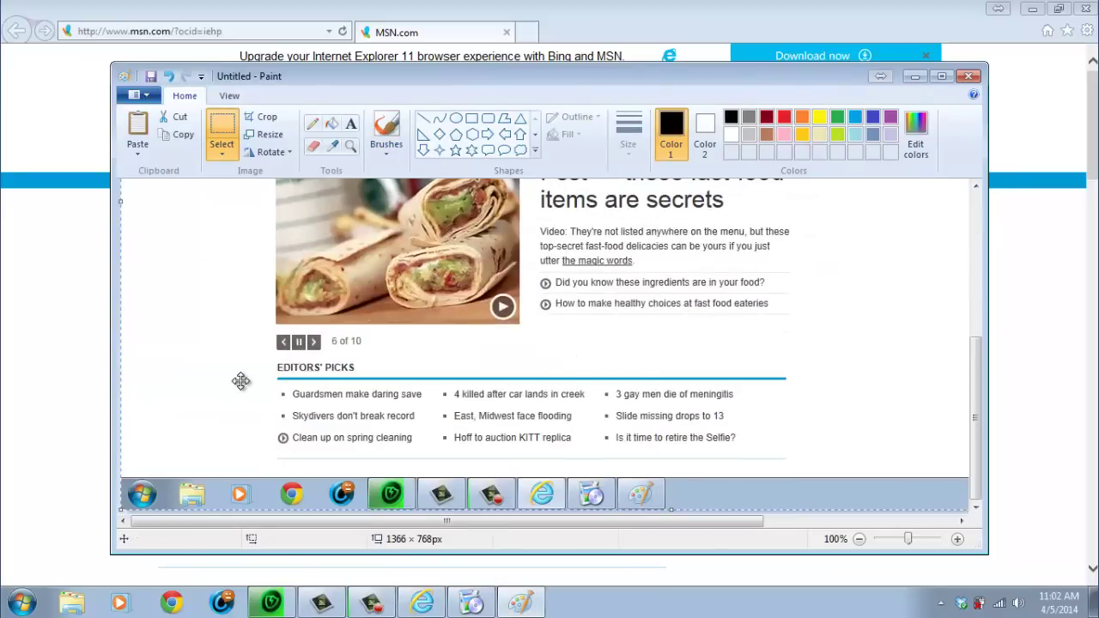
scroll(241, 380, up, 3)
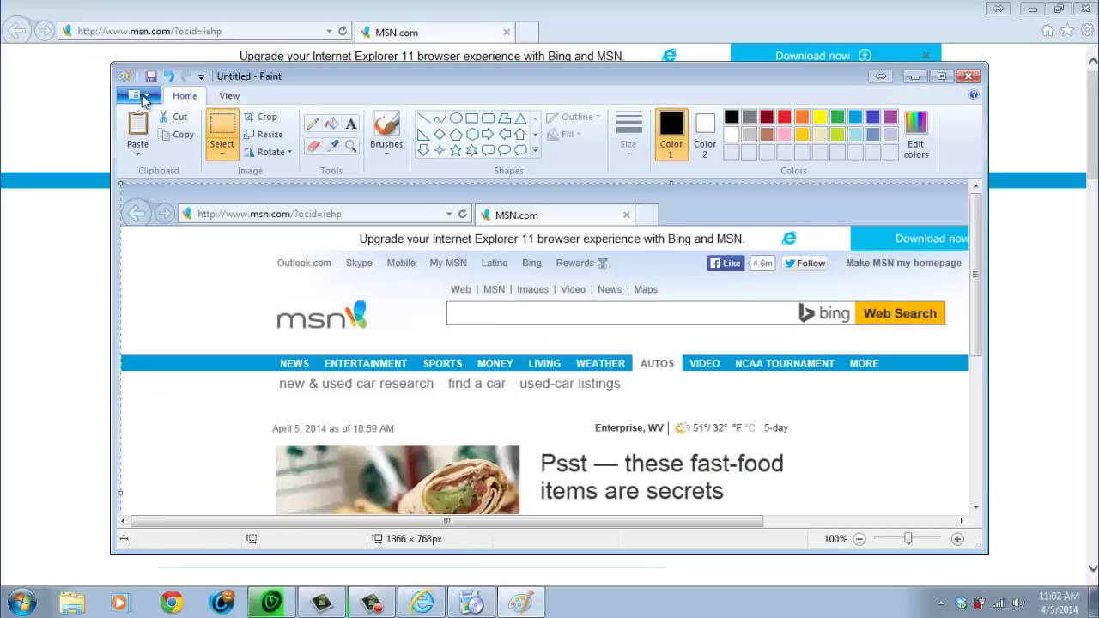
- Save the image to the Desktop as Untitled PNG and close Paint
click(142, 99)
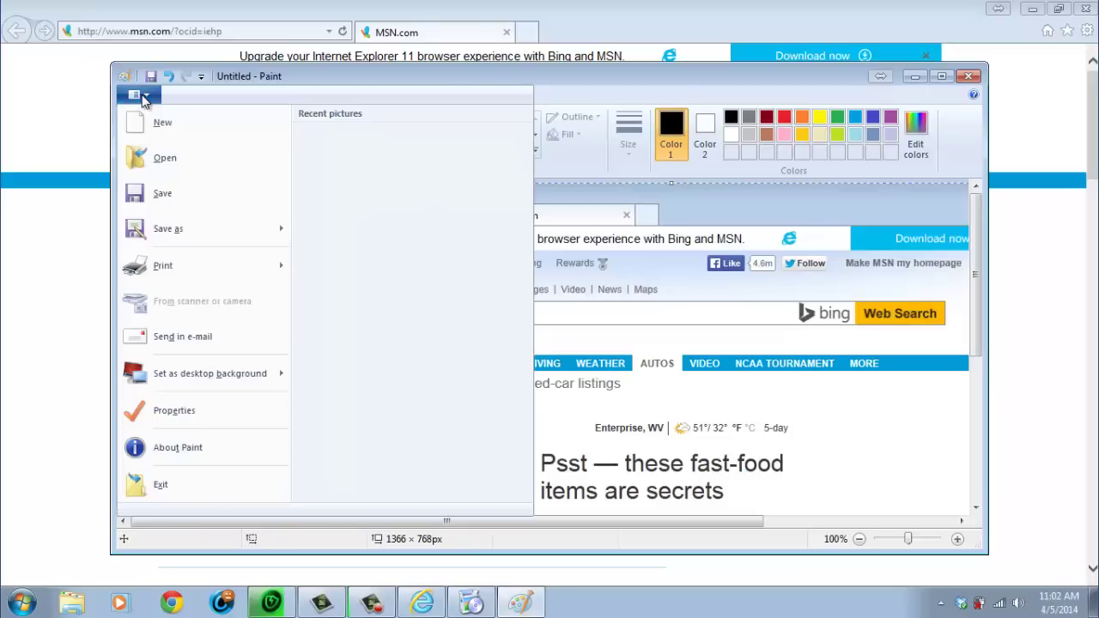
click(168, 197)
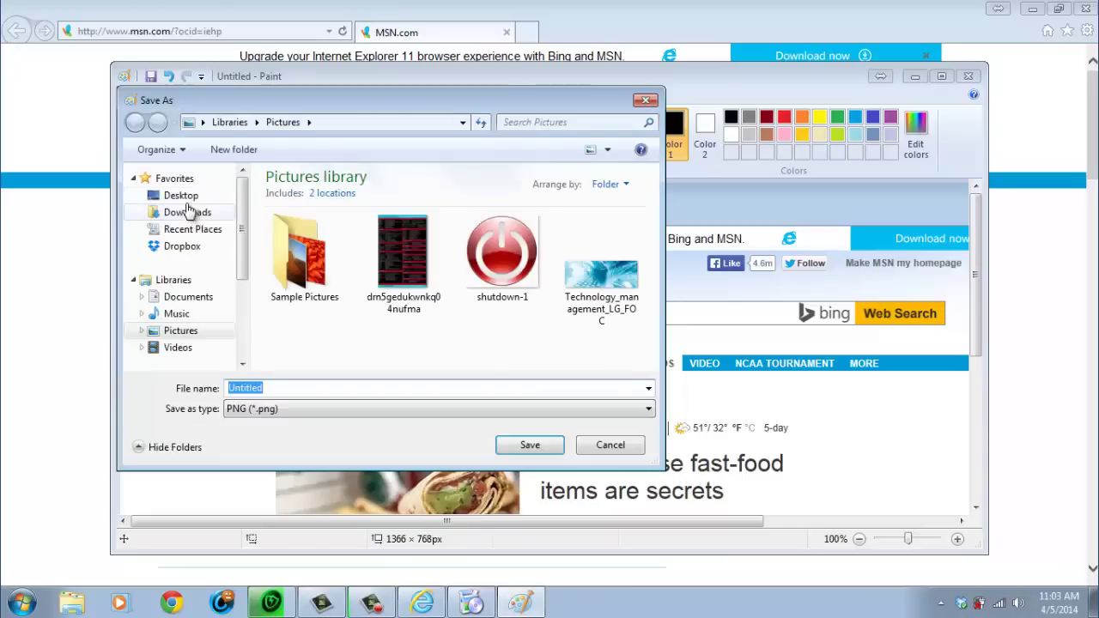
click(182, 195)
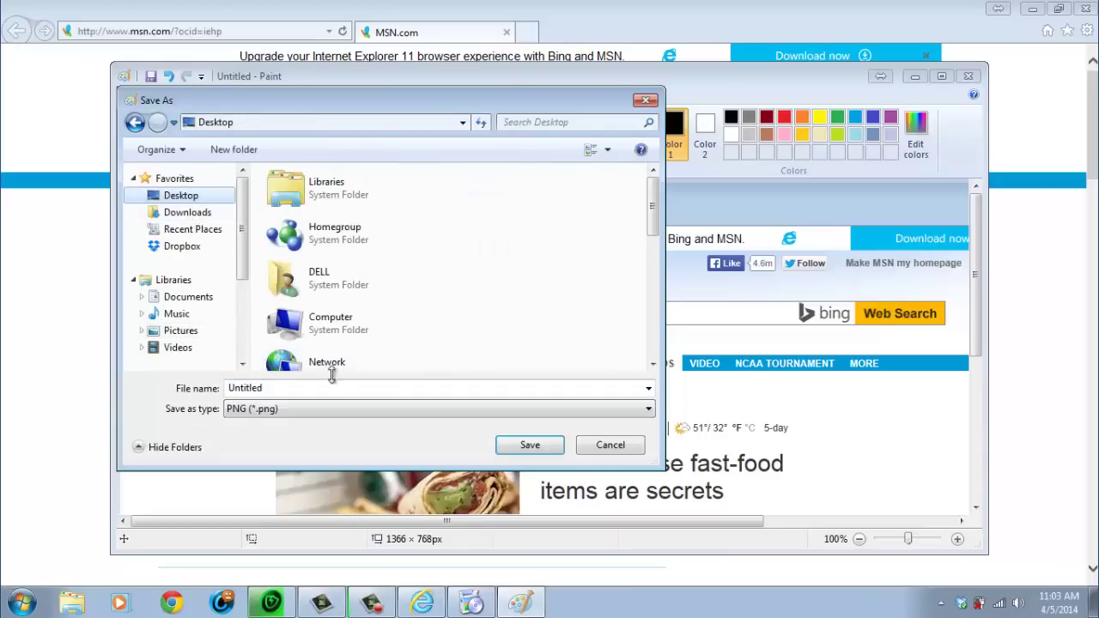
click(525, 446)
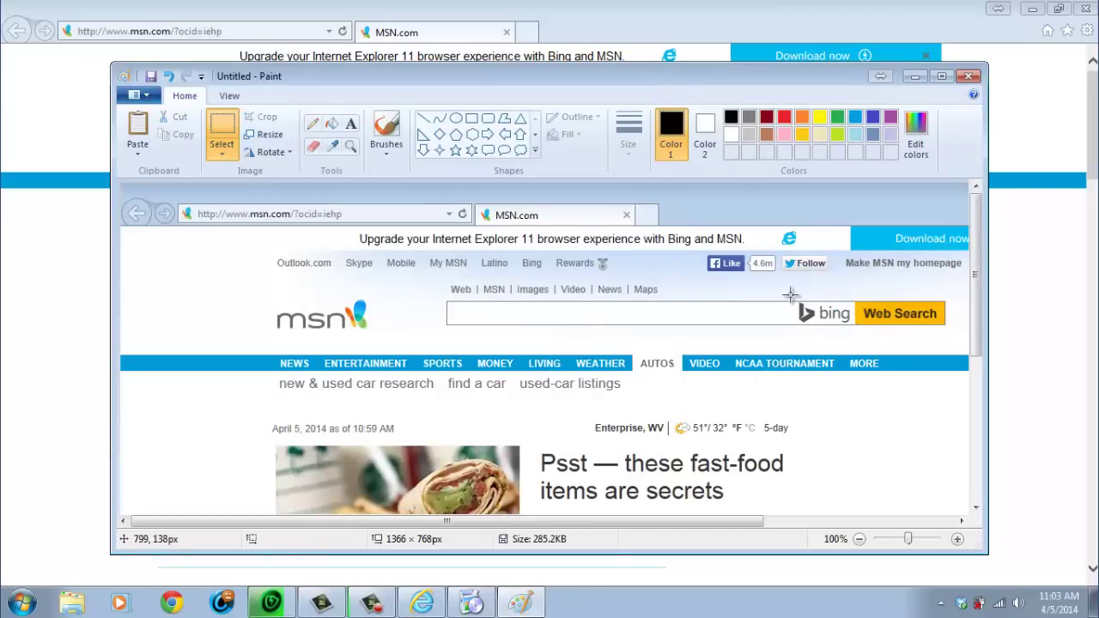
click(971, 77)
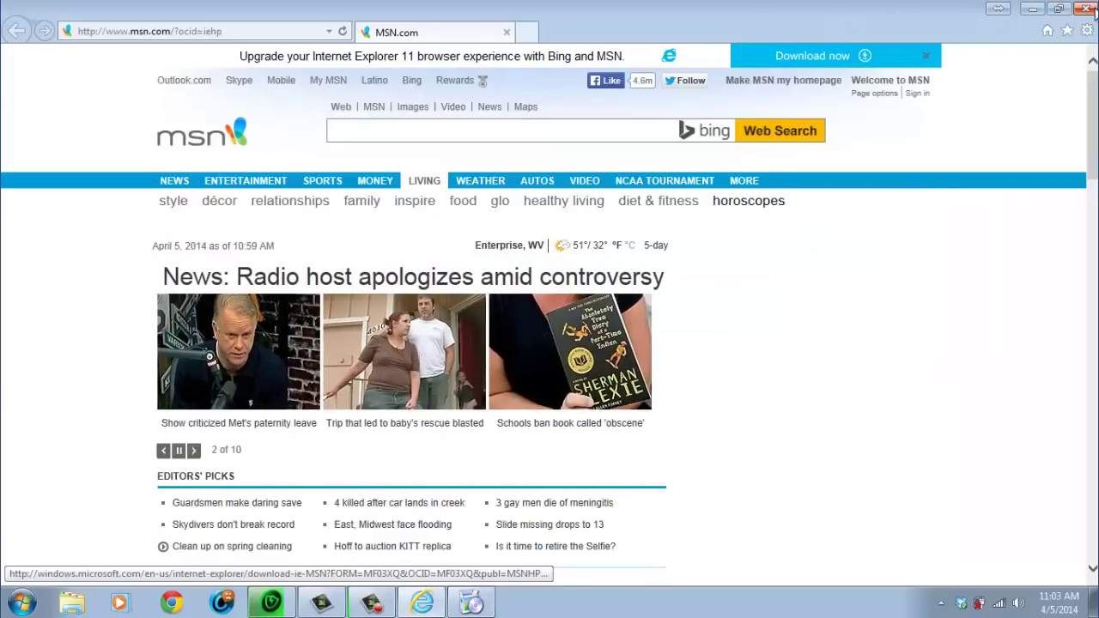
- Close Internet Explorer and install Firefox without making it the default browser
click(1086, 9)
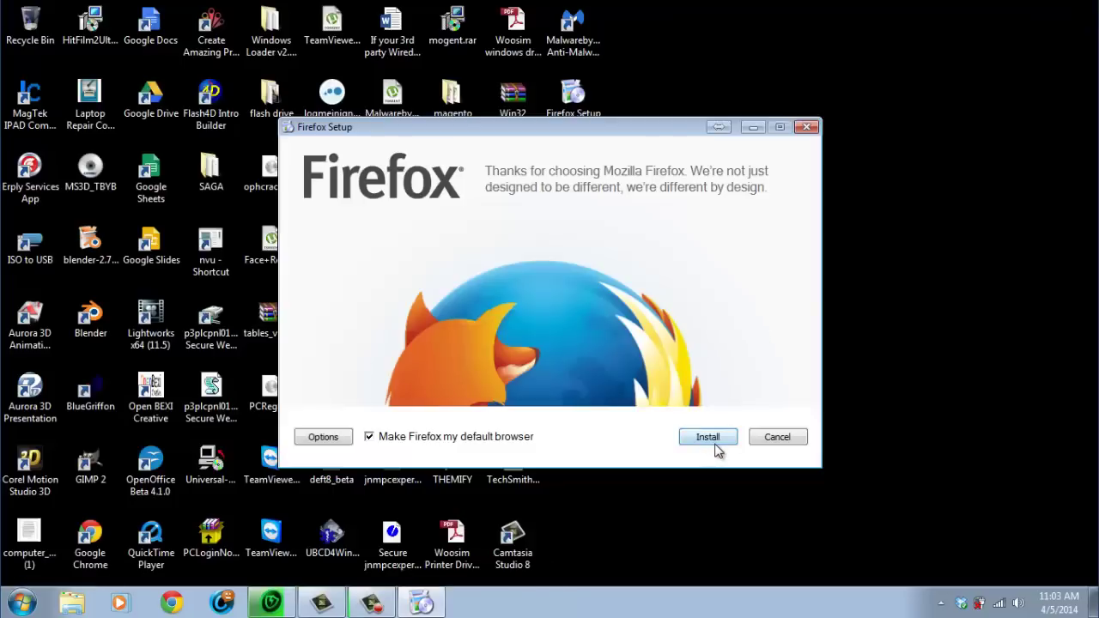
click(467, 441)
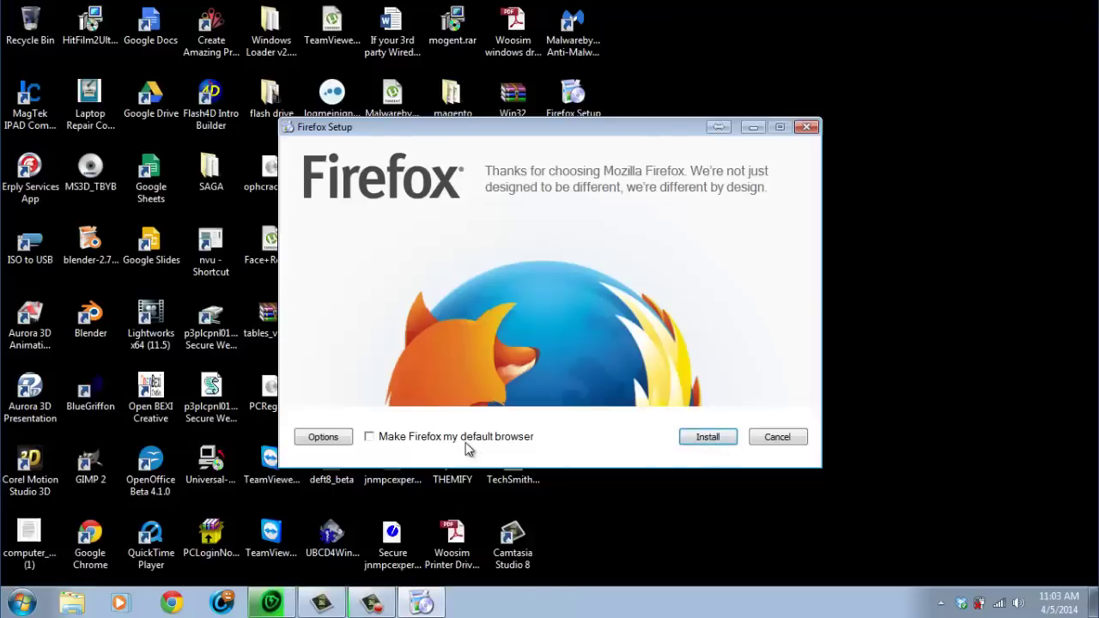
click(721, 443)
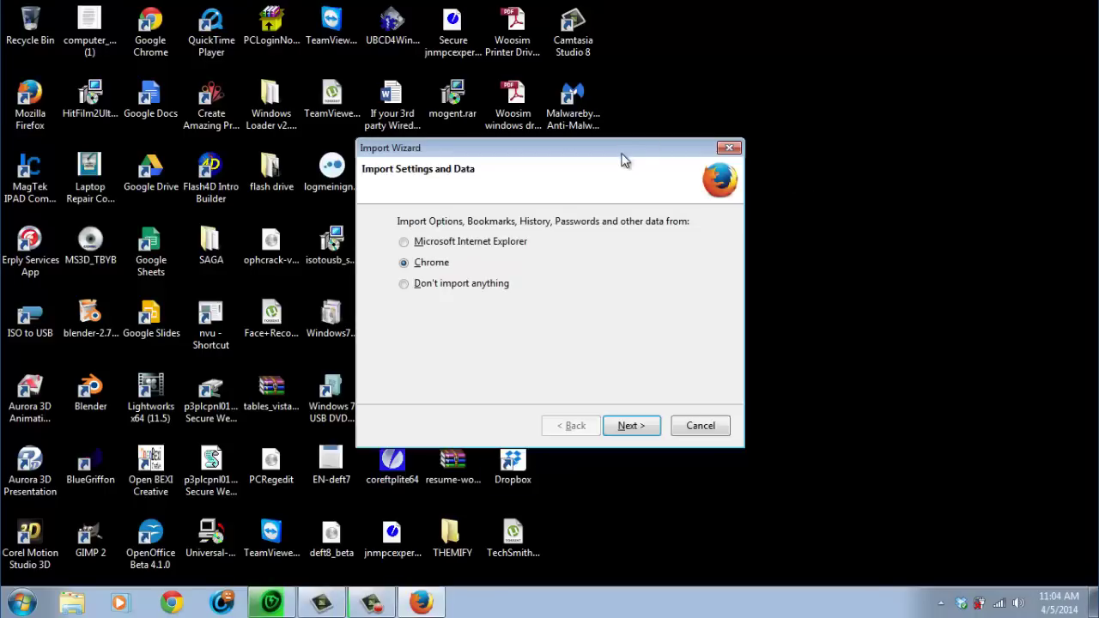
- Skip the Firefox Import Wizard by choosing 'Don't import anything'
click(423, 262)
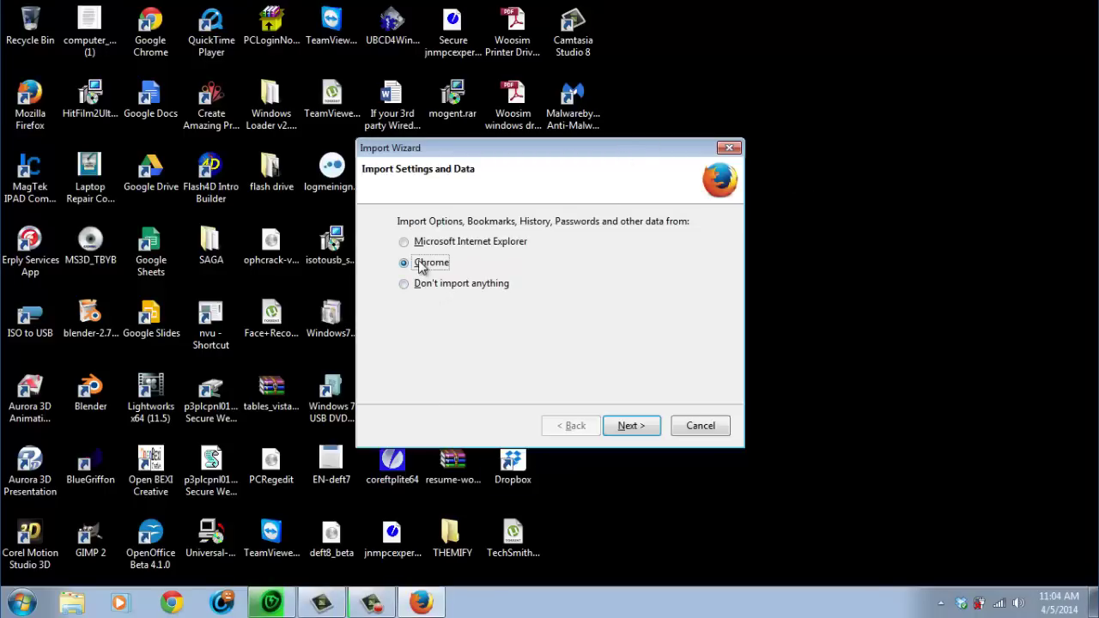
click(457, 285)
click(635, 427)
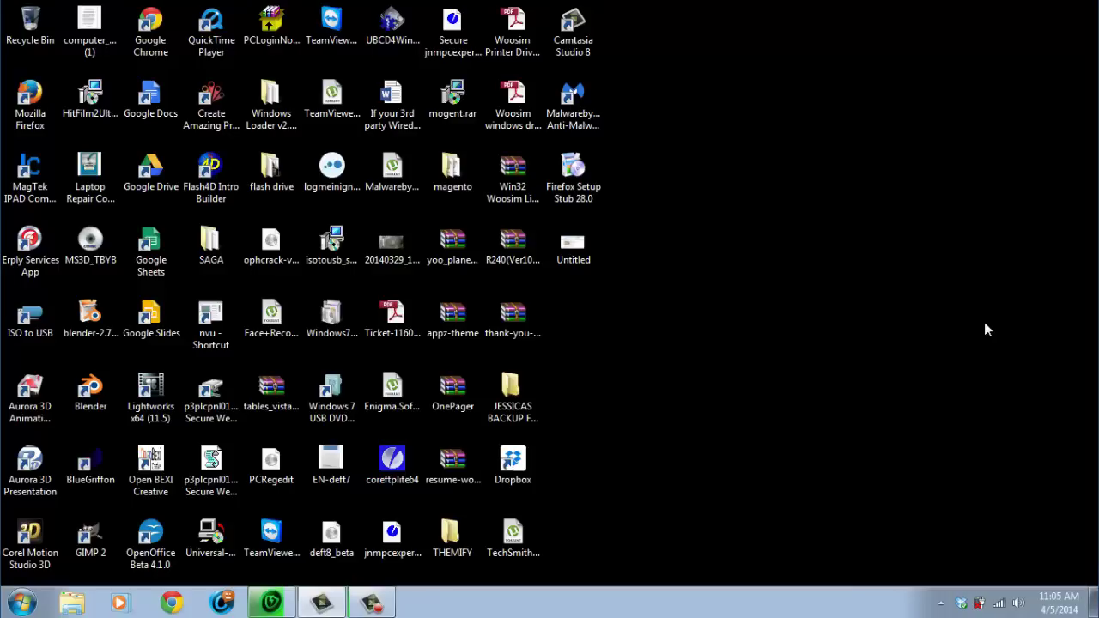
- Browse the Start menu's All Programs list
click(24, 604)
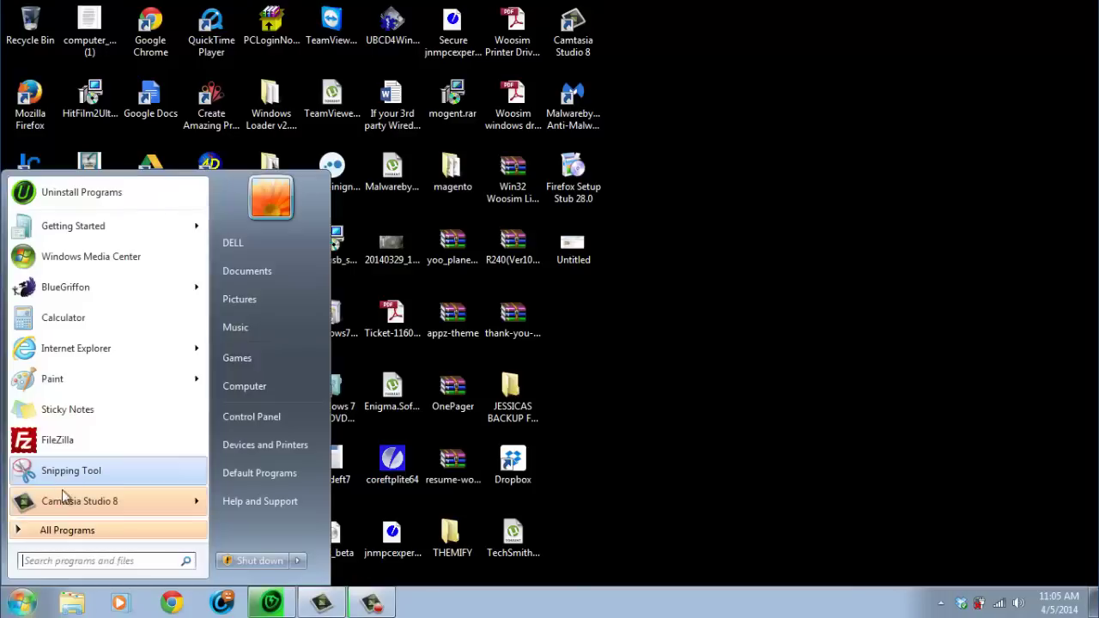
click(62, 531)
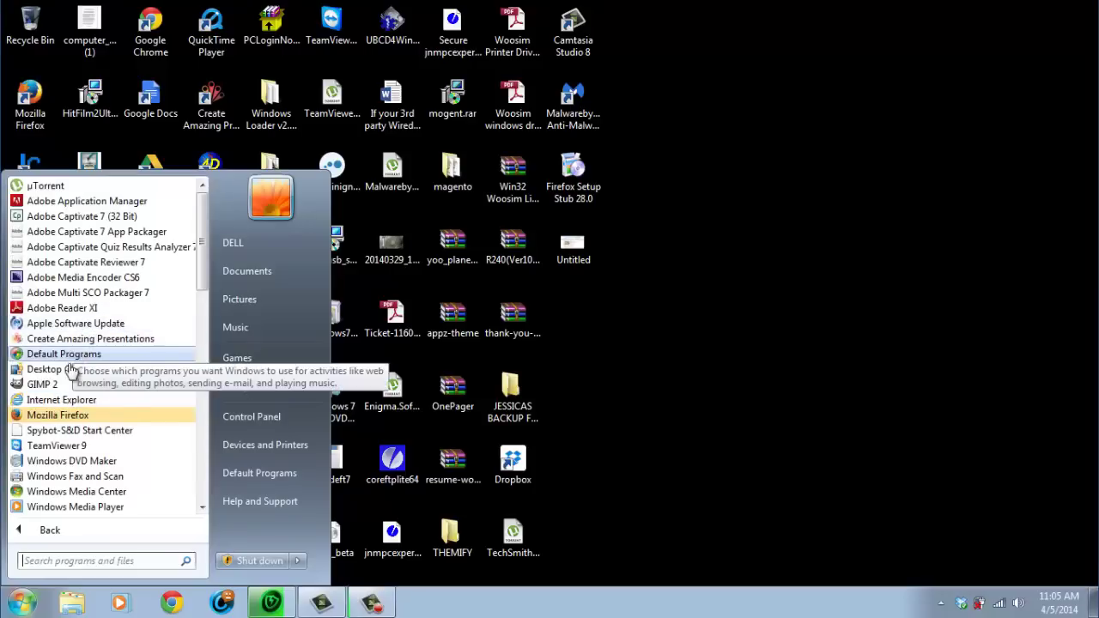
scroll(79, 427, down, 4)
scroll(56, 467, down, 2)
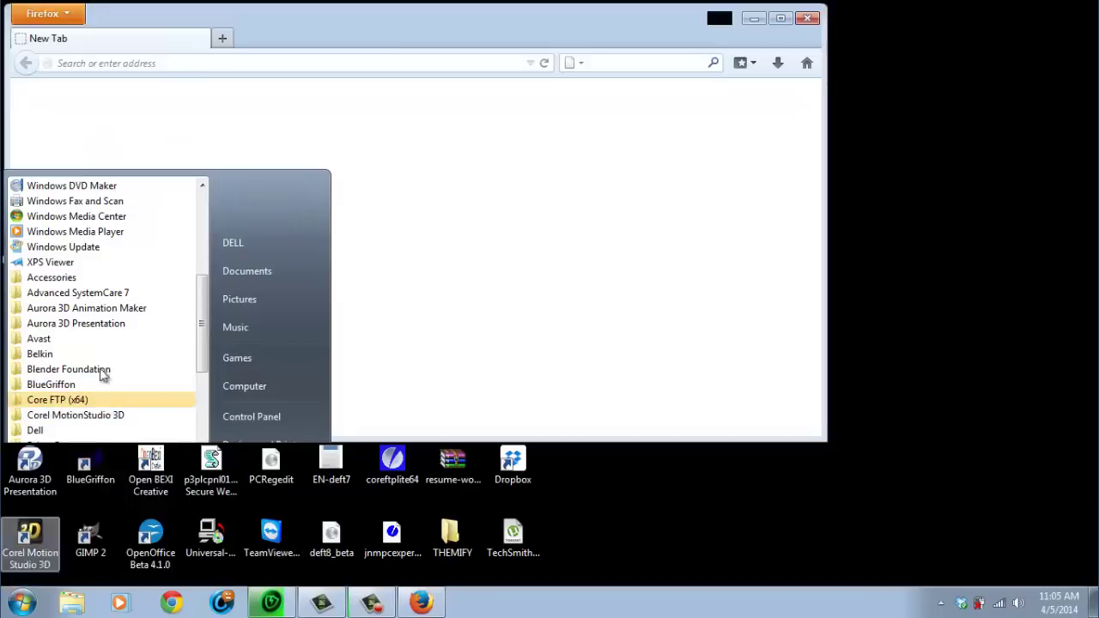
- Turn off Firefox's 'Always perform this check' default-browser prompt and dismiss it
click(317, 27)
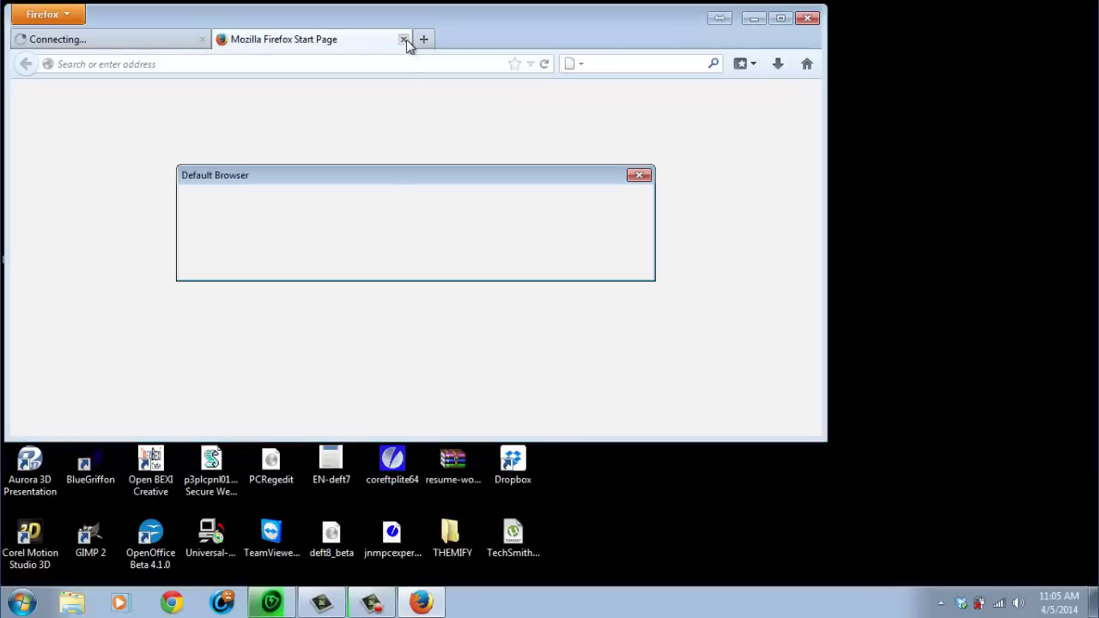
click(347, 236)
click(448, 258)
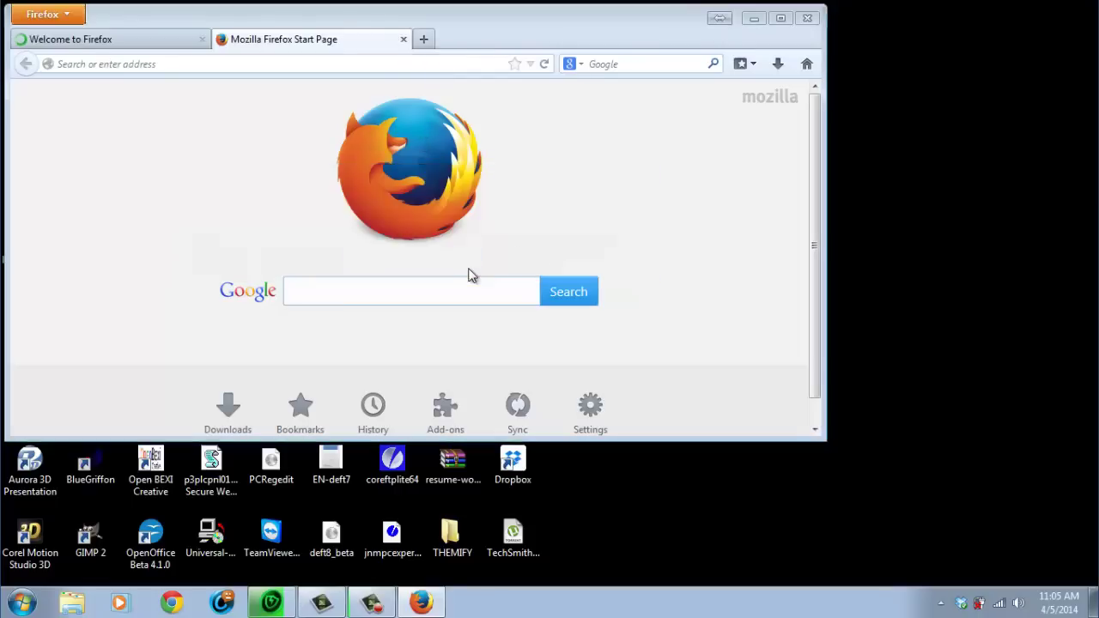
- Close the Start Page tab, leaving Welcome to Firefox, and maximize the window
click(404, 39)
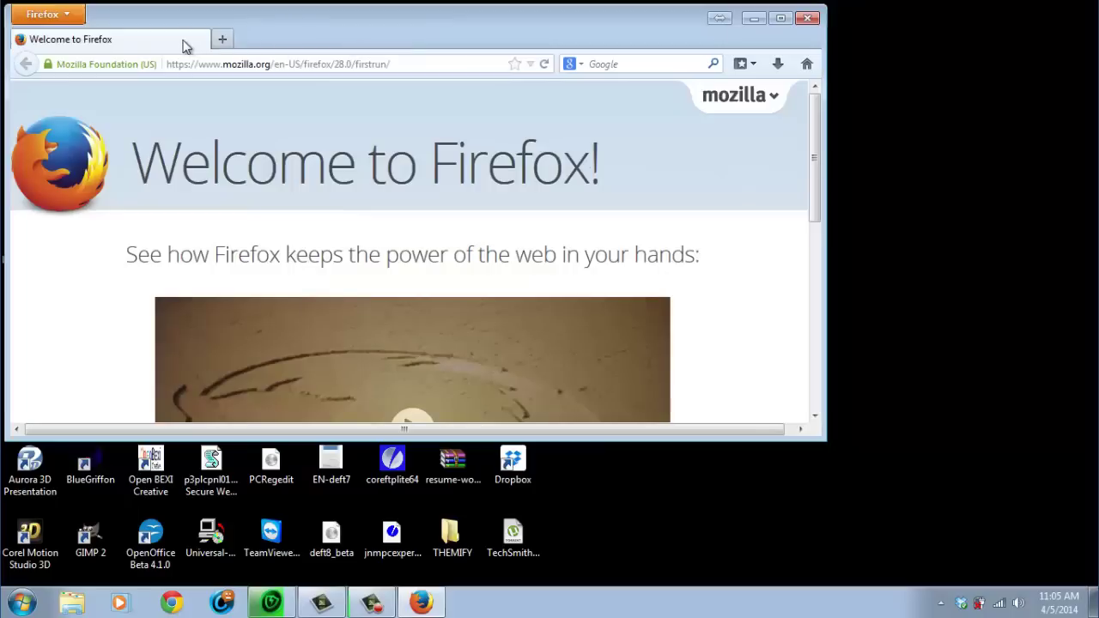
click(276, 65)
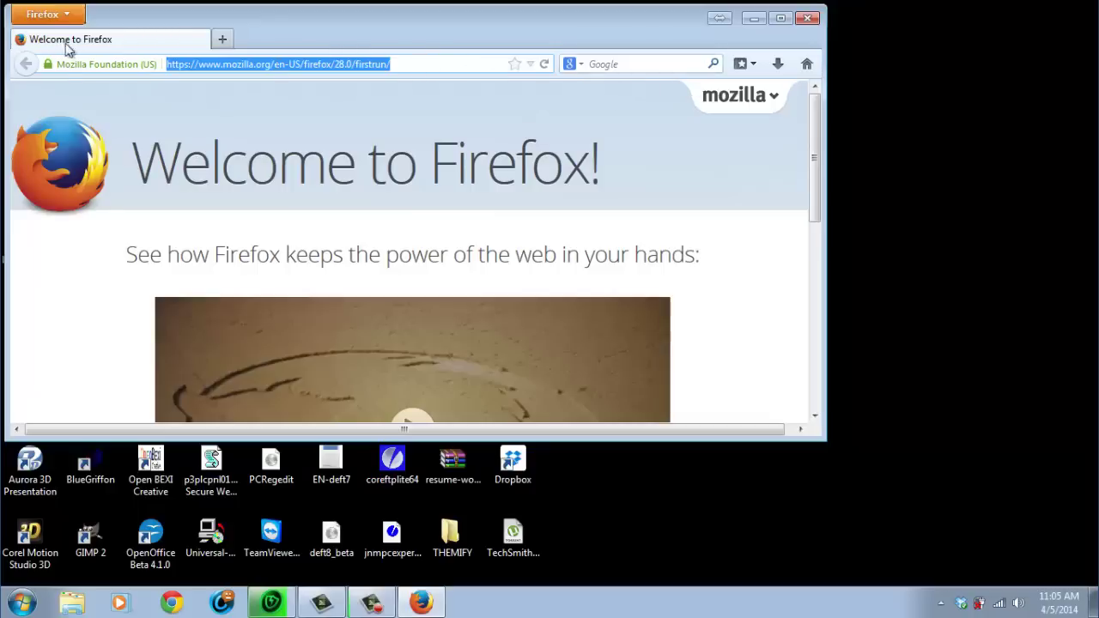
click(778, 19)
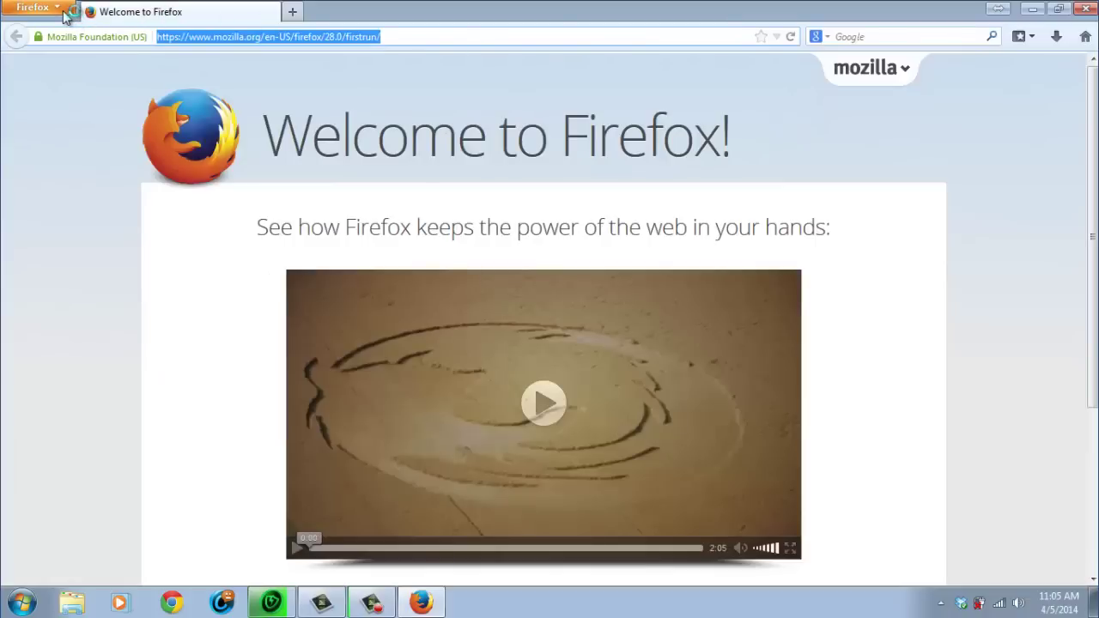
- Enable the Menu Bar from the Firefox menu's Options submenu
click(52, 7)
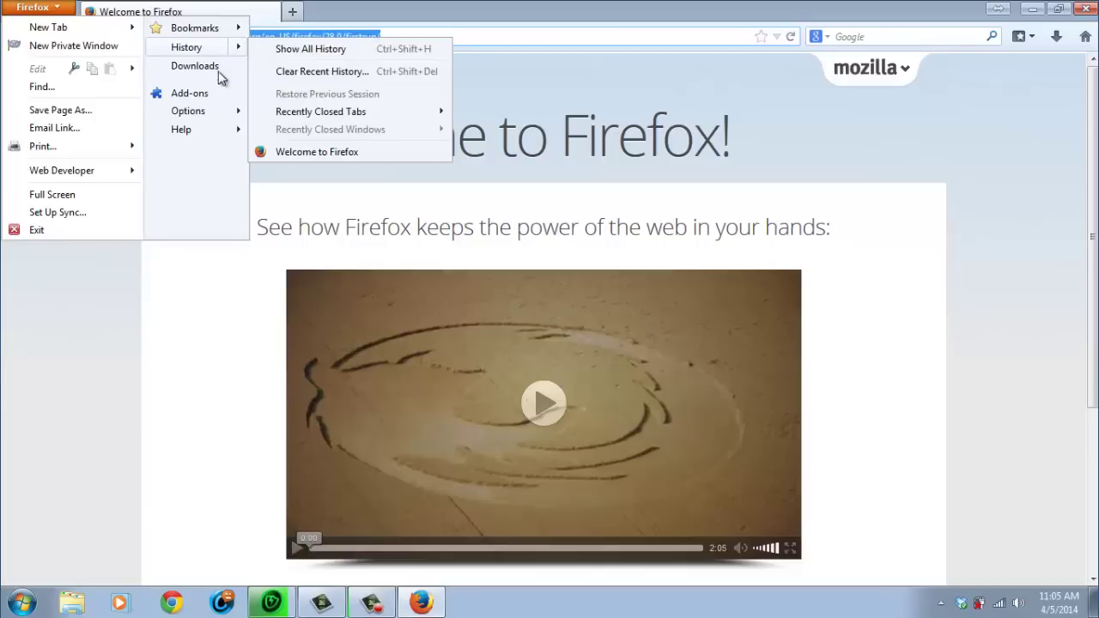
mouse_move(235, 111)
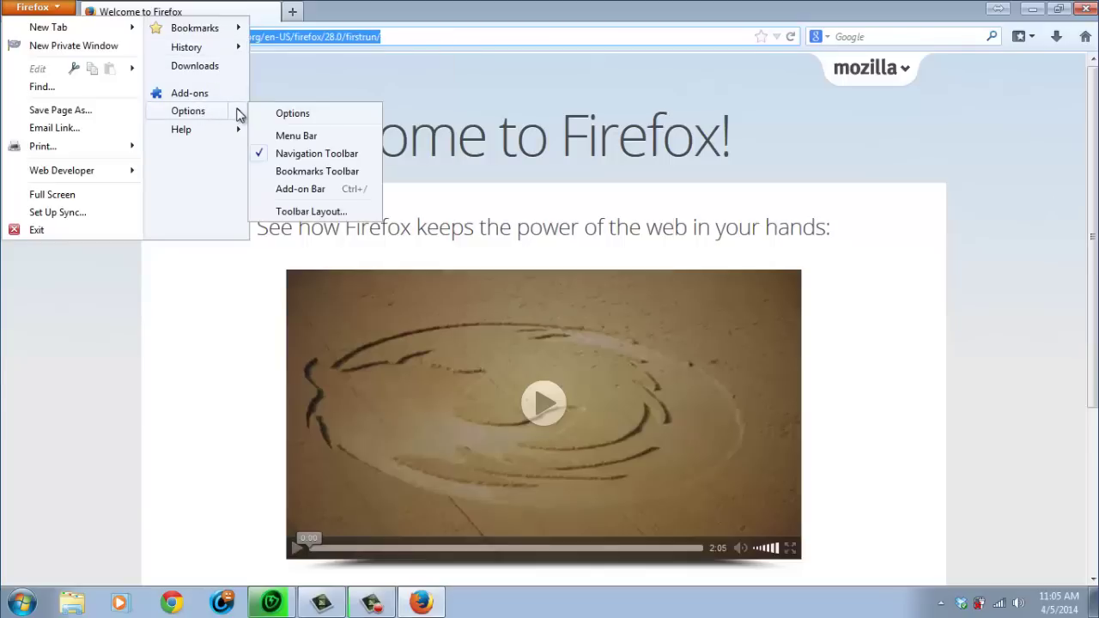
click(296, 137)
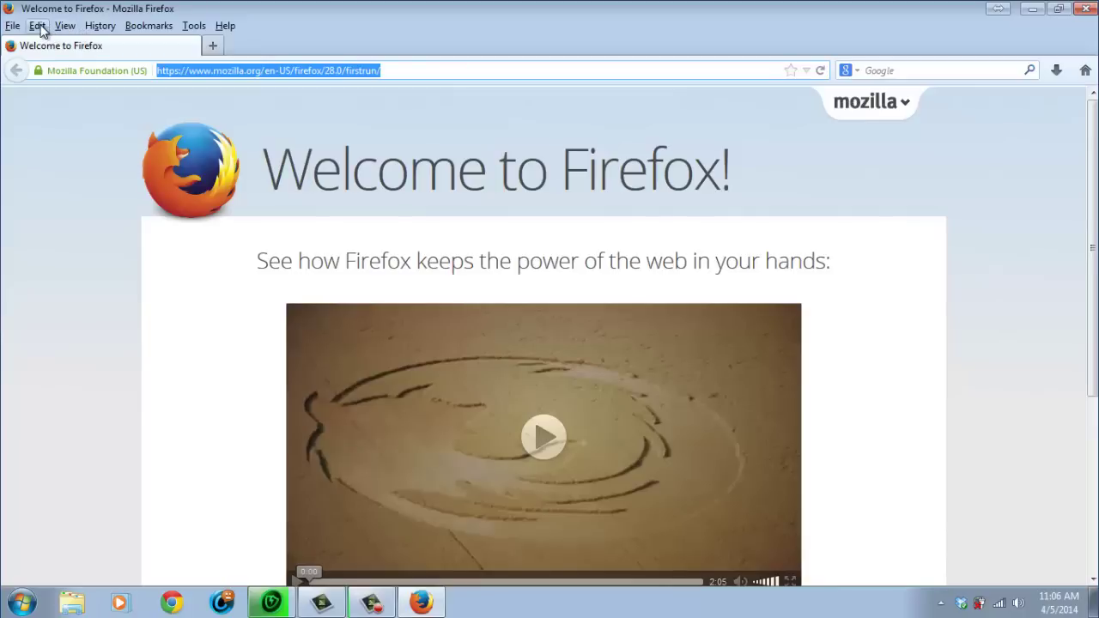
- Open the Add-ons Manager from Tools and review Extensions, Appearance and Plugins
click(194, 27)
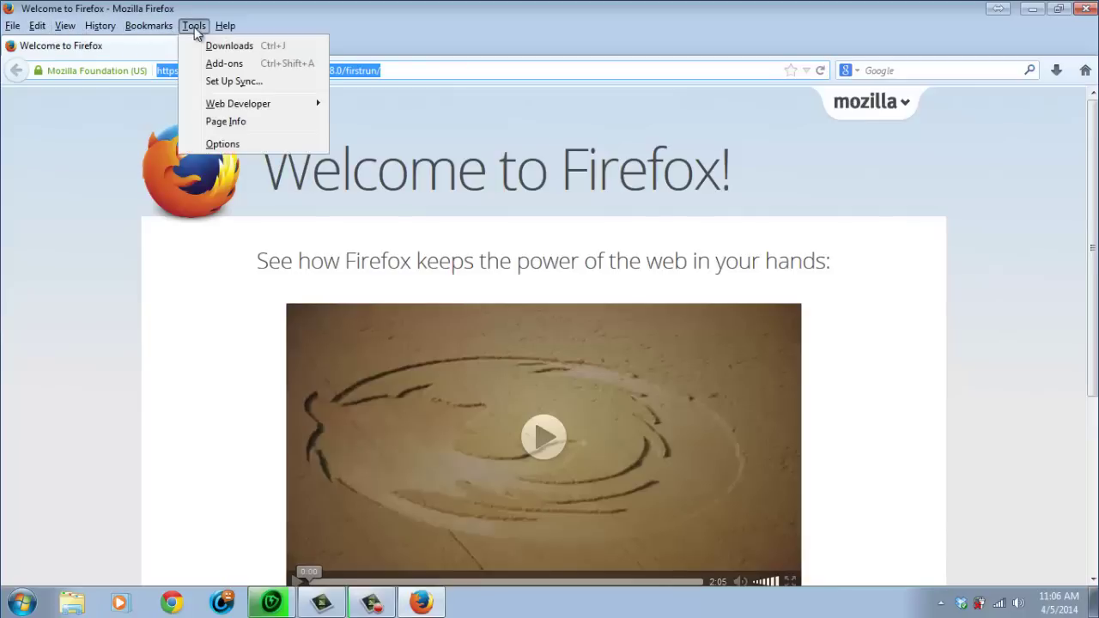
click(217, 65)
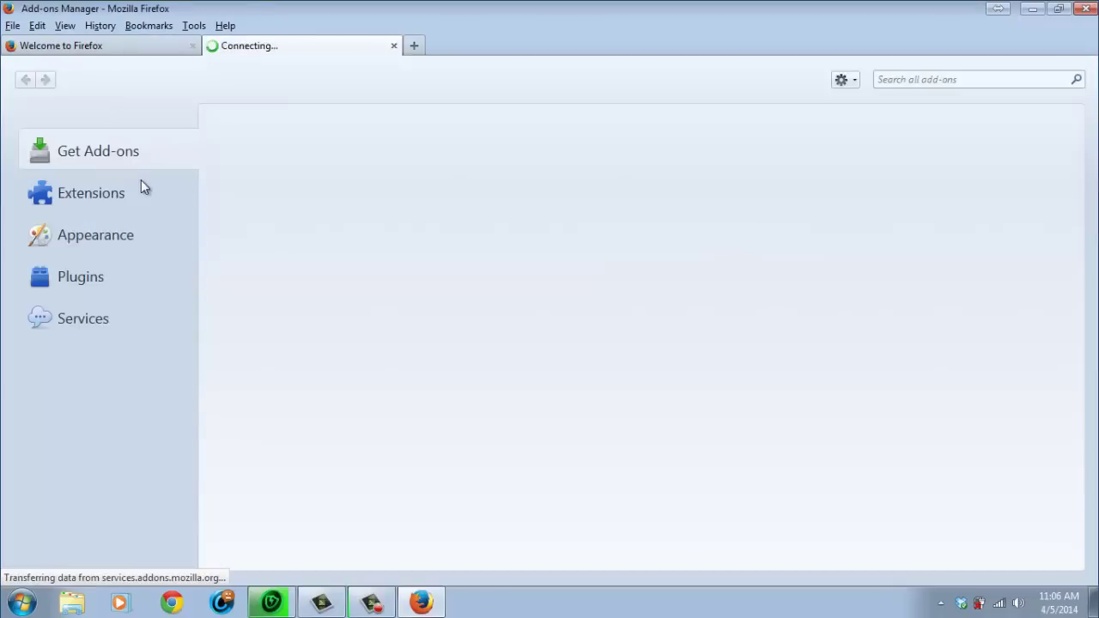
click(97, 193)
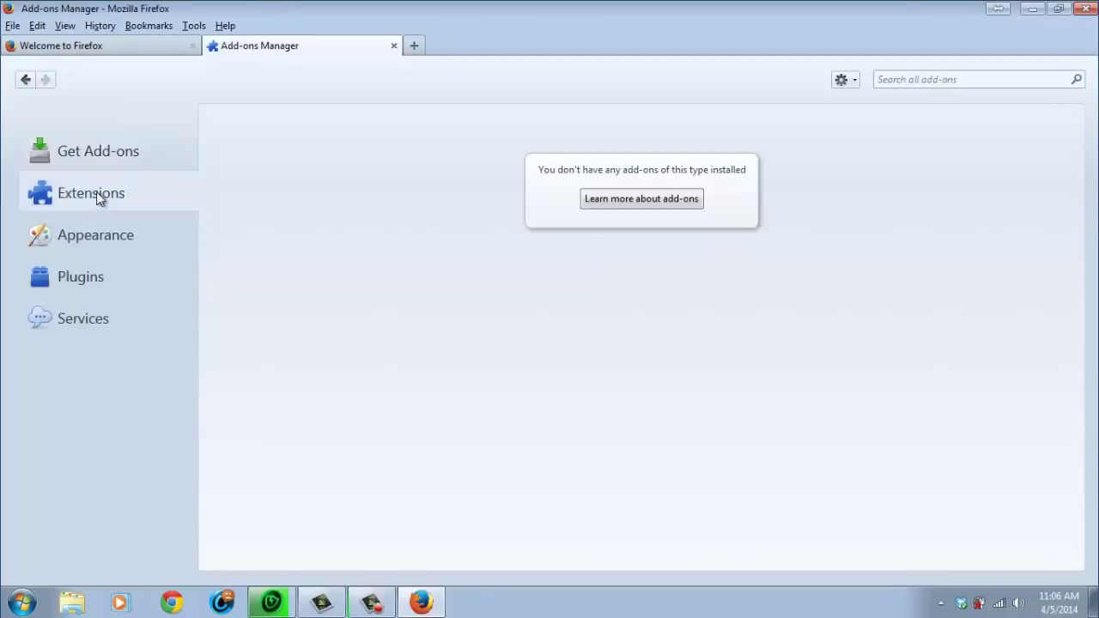
click(96, 236)
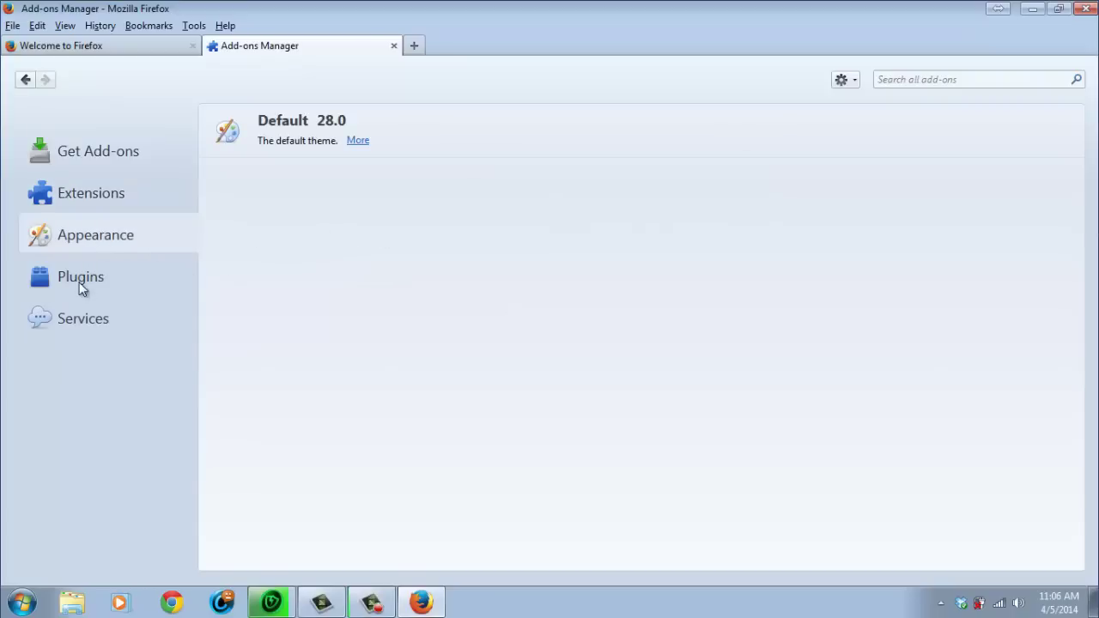
click(82, 279)
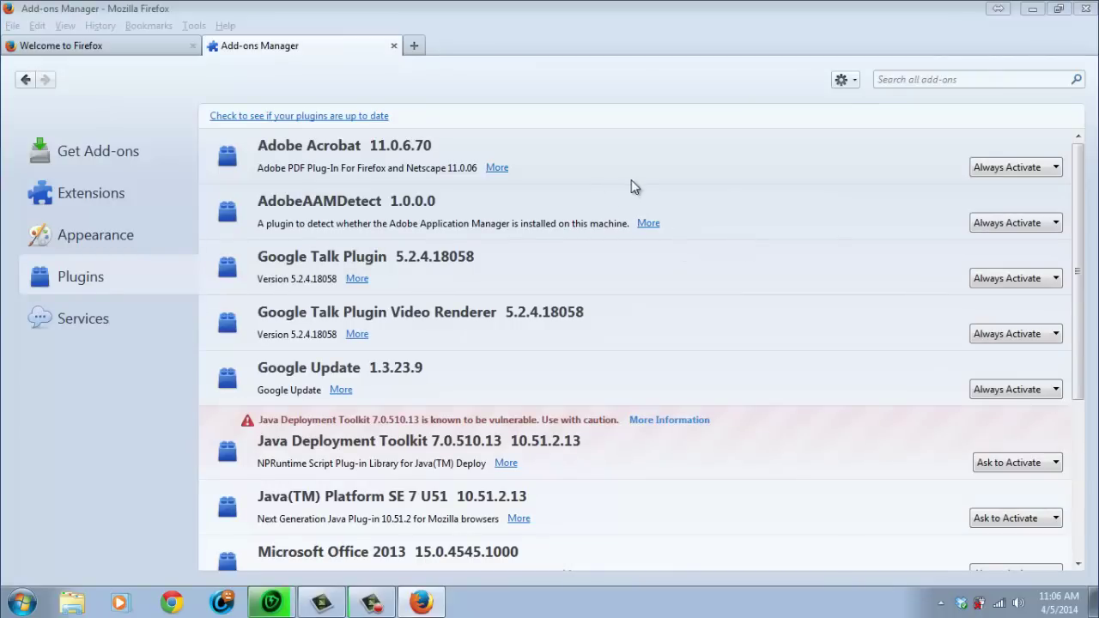
- Keep Adobe Acrobat on Always Activate, view Services, and close the Firefox window
click(1055, 169)
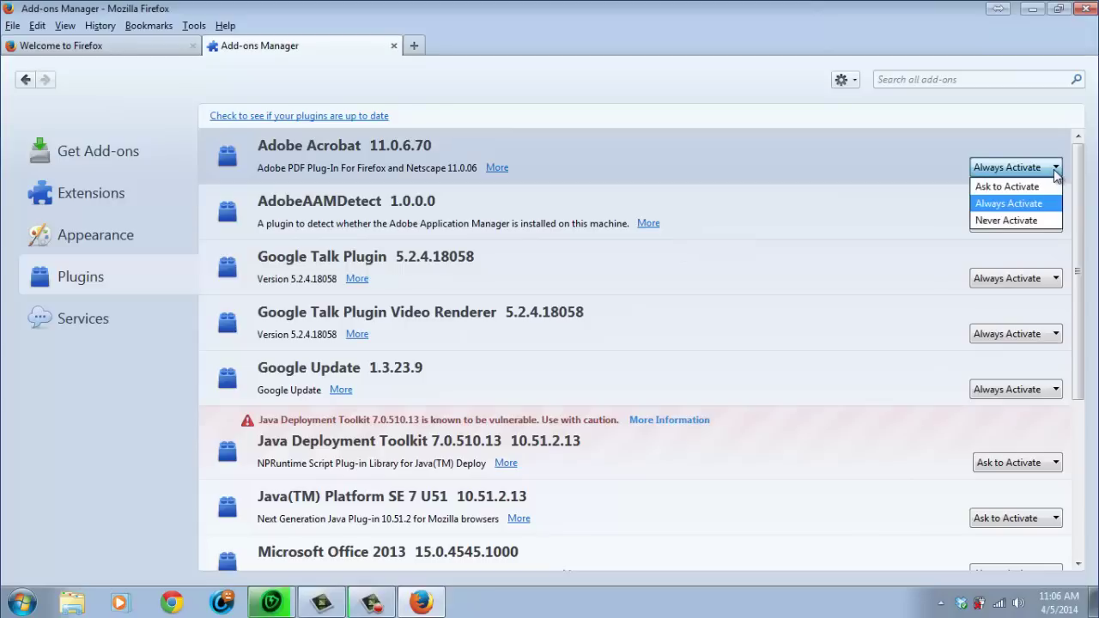
click(902, 164)
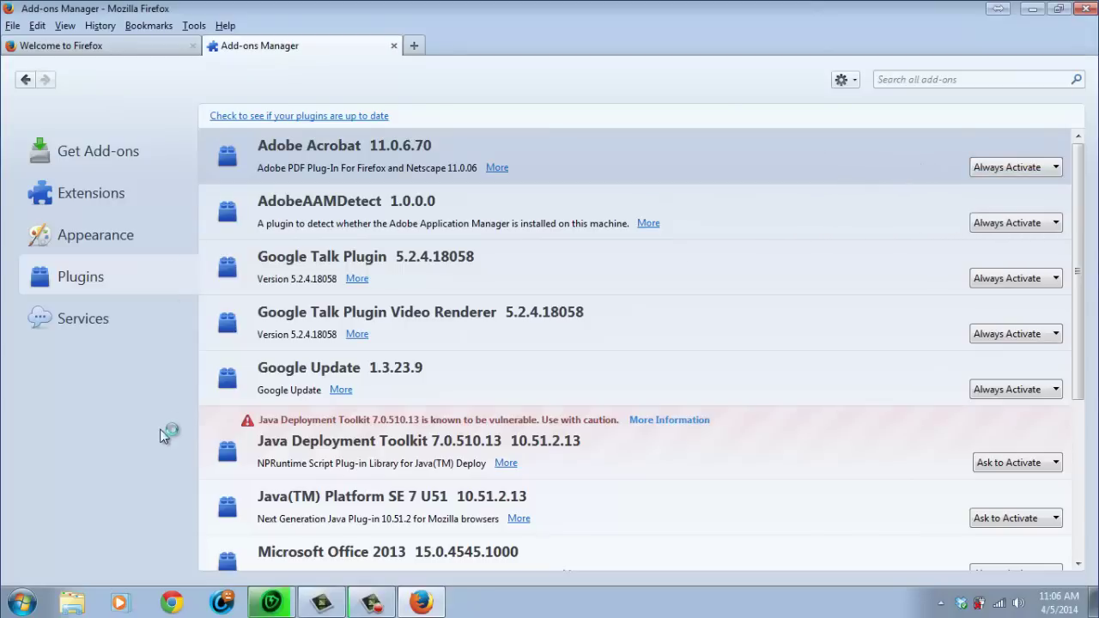
click(79, 324)
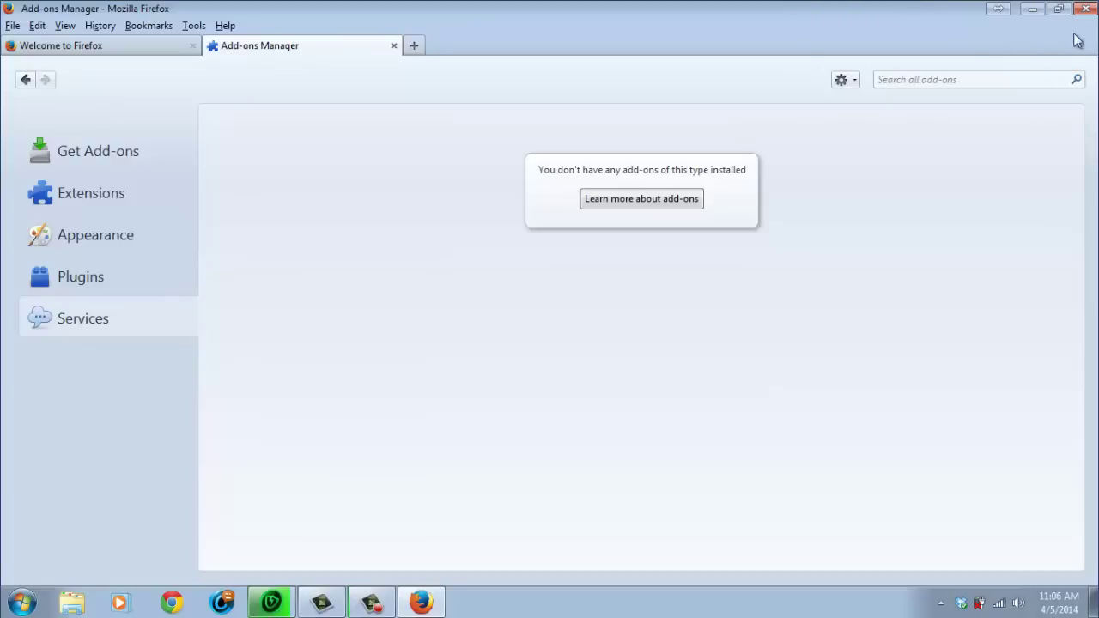
click(1085, 8)
- Turn off 'Warn me when closing multiple tabs' and close Firefox's tabs
click(498, 311)
click(495, 305)
click(510, 332)
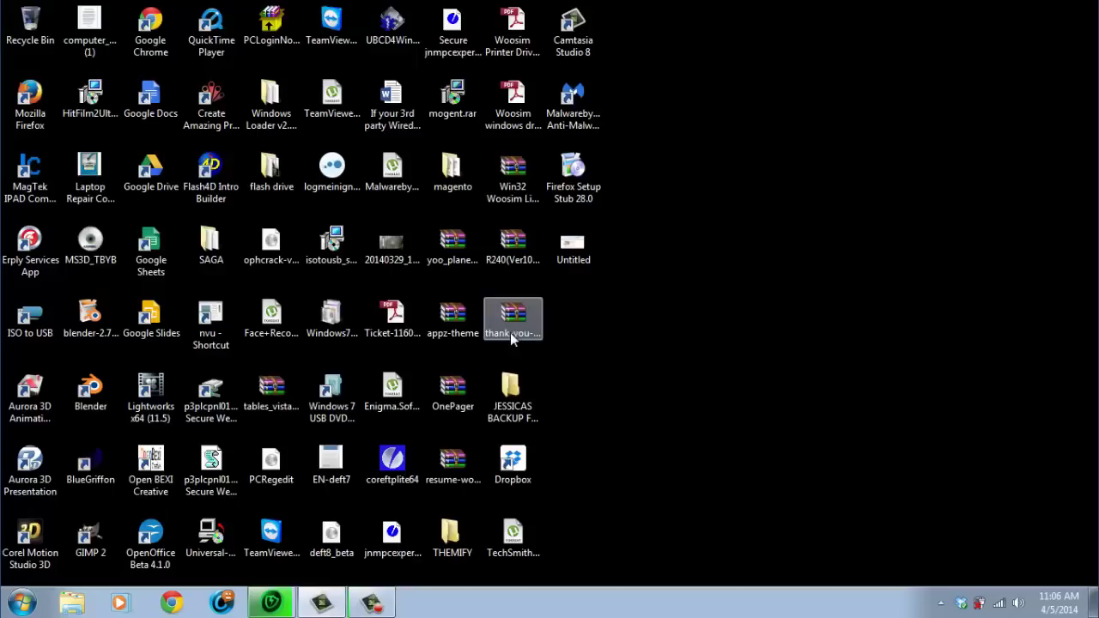
- Launch Malwarebytes Anti-Malware from the desktop and show the hidden notification-area icons
double_click(571, 100)
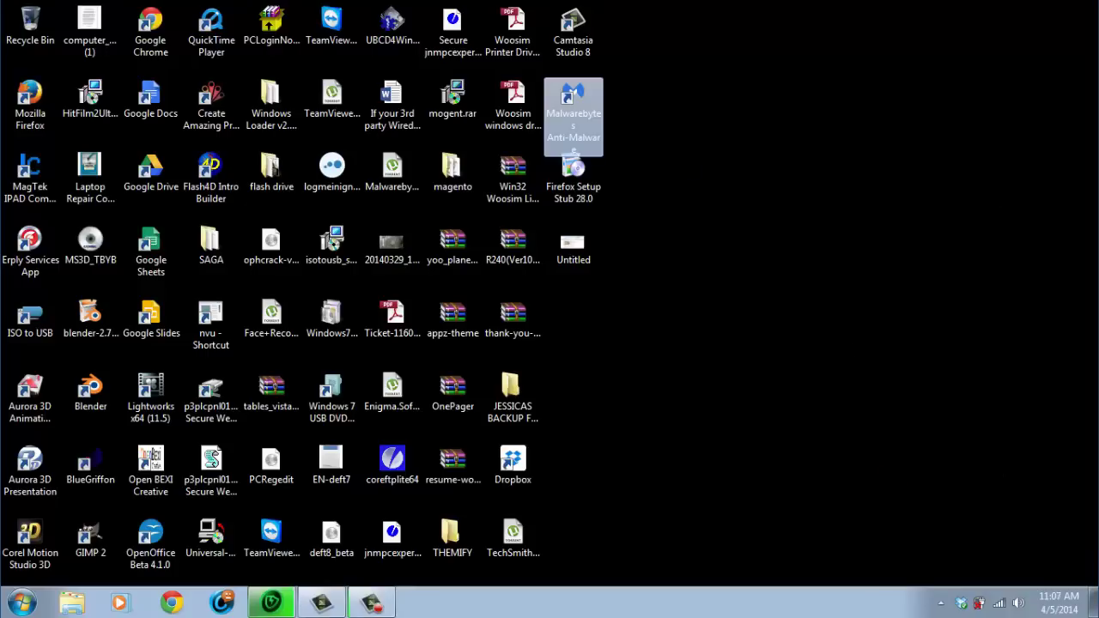
click(942, 605)
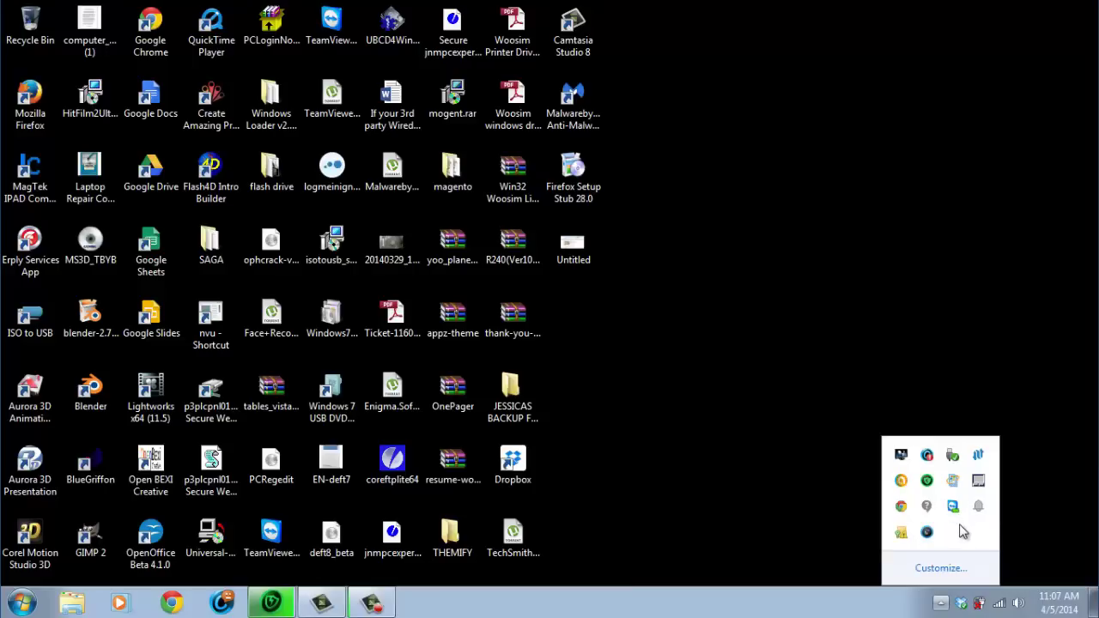
click(807, 513)
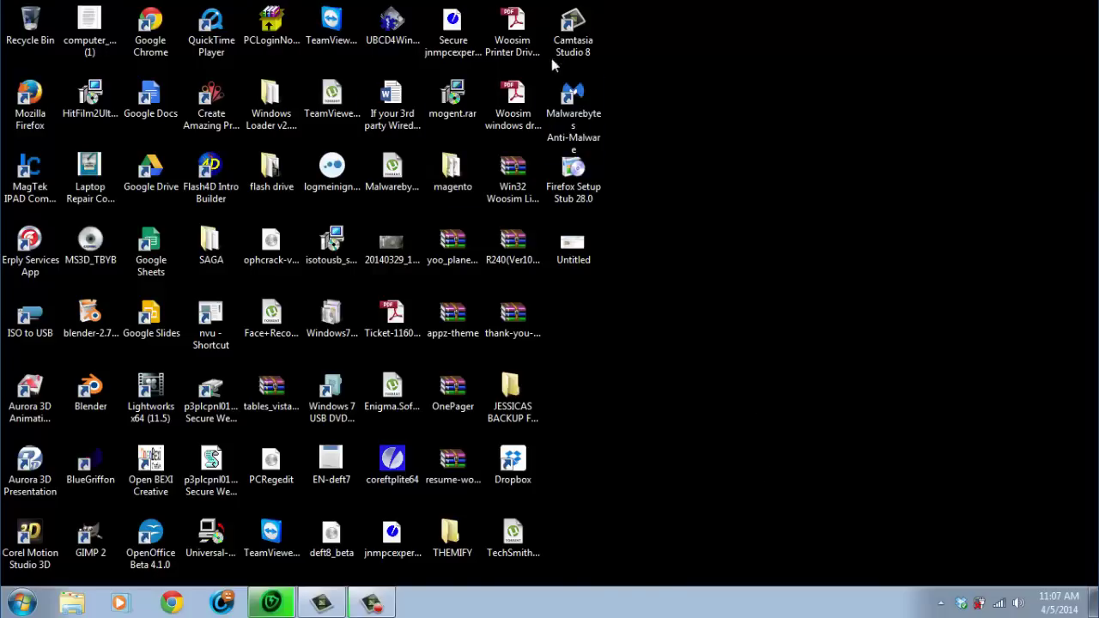
click(942, 606)
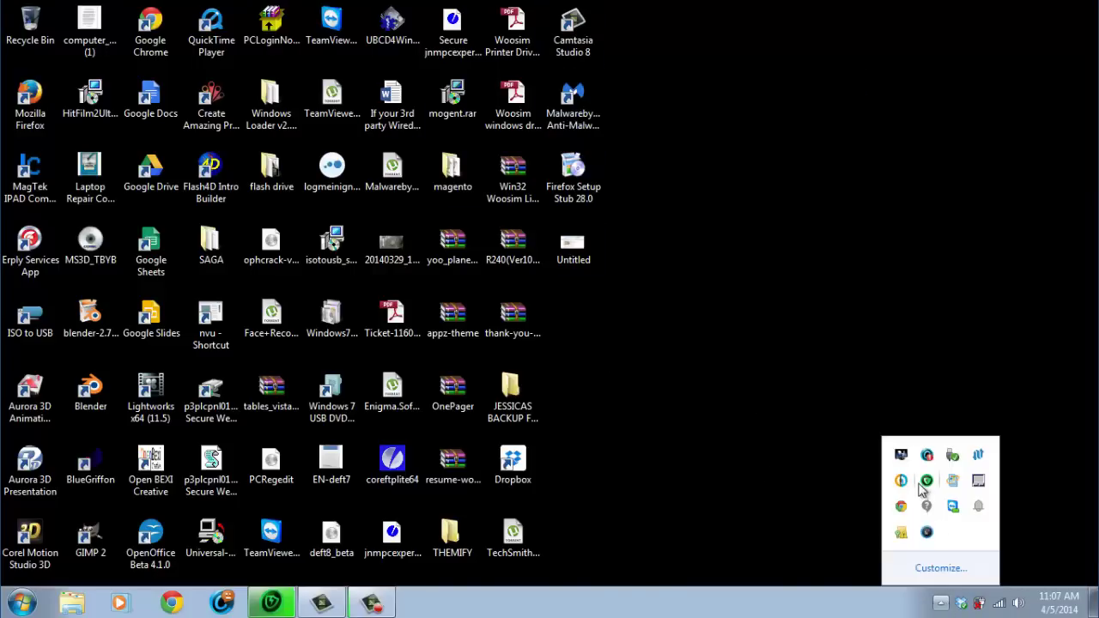
click(808, 494)
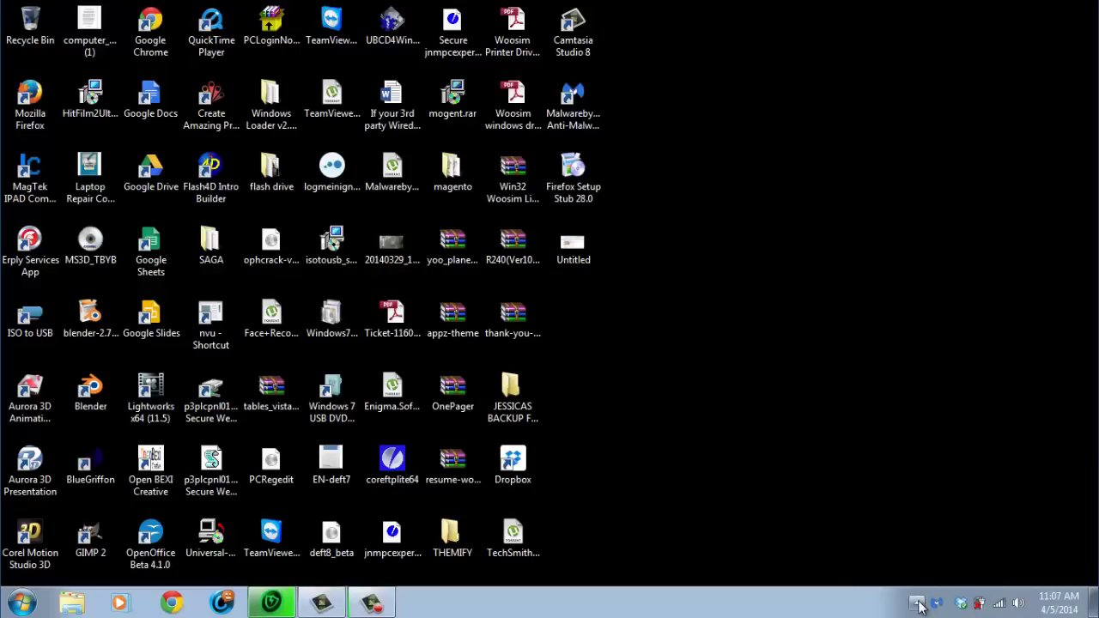
click(917, 603)
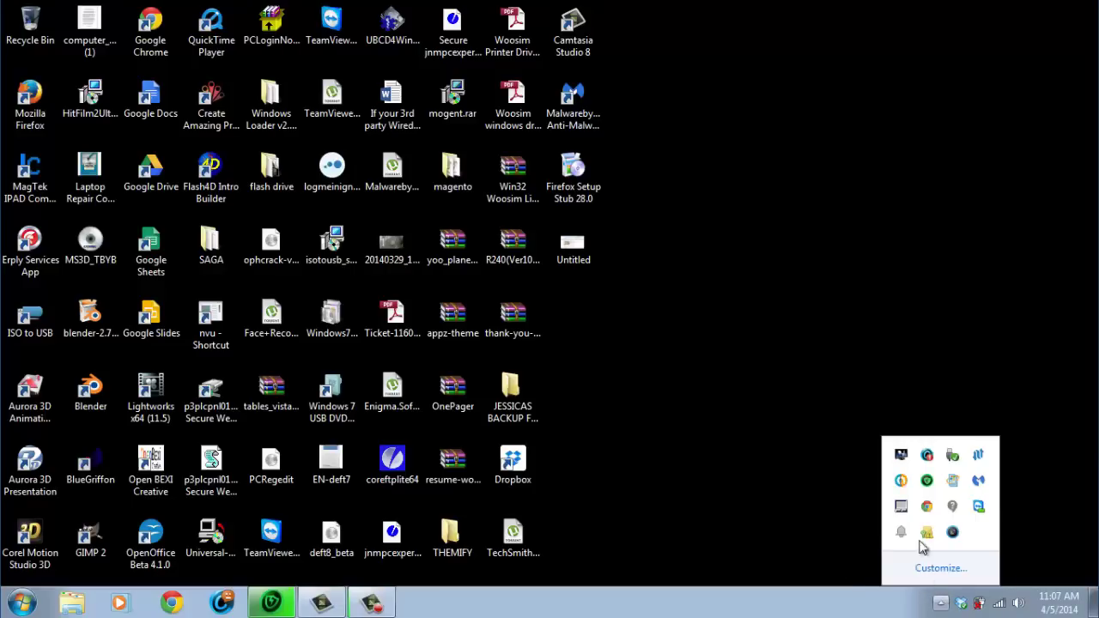
- Open the avast! user interface from its tray icon's right-click menu
mouse_move(901, 484)
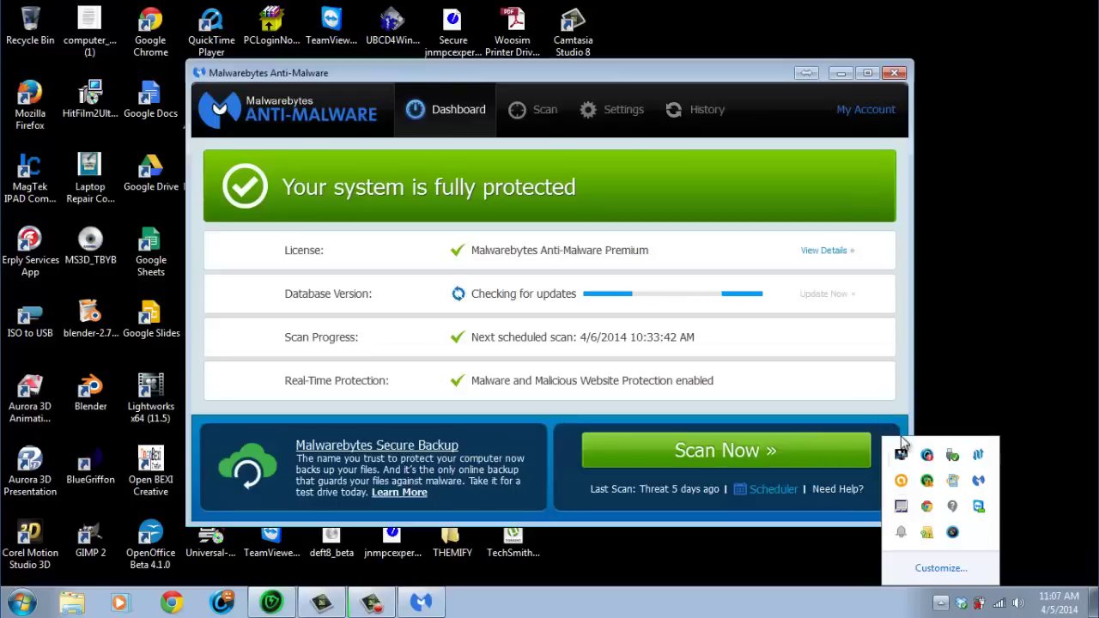
right_click(902, 451)
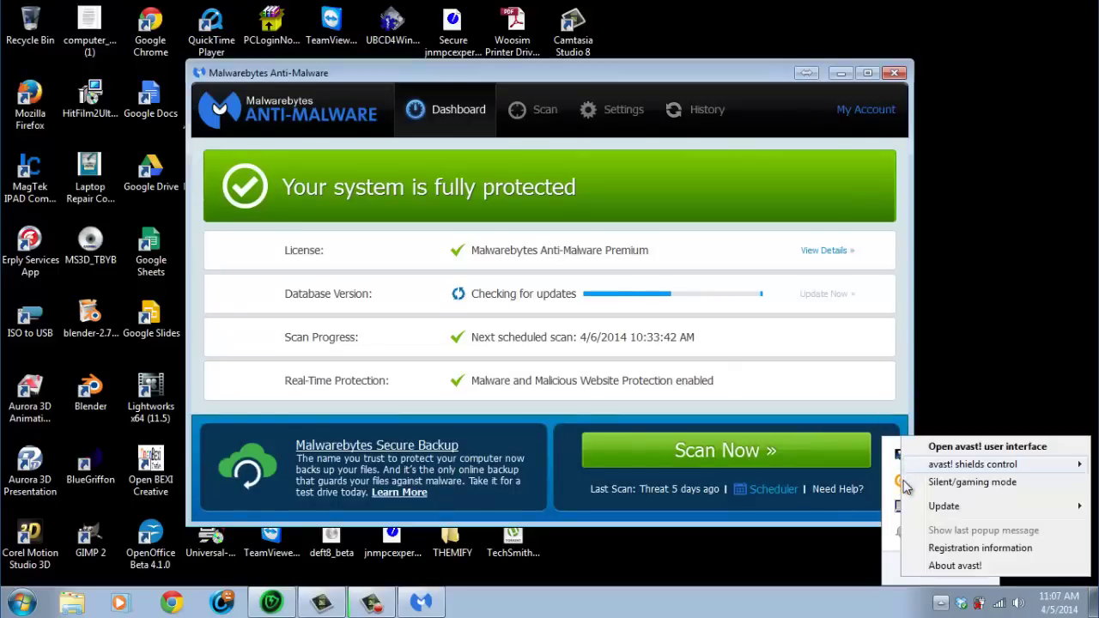
click(943, 448)
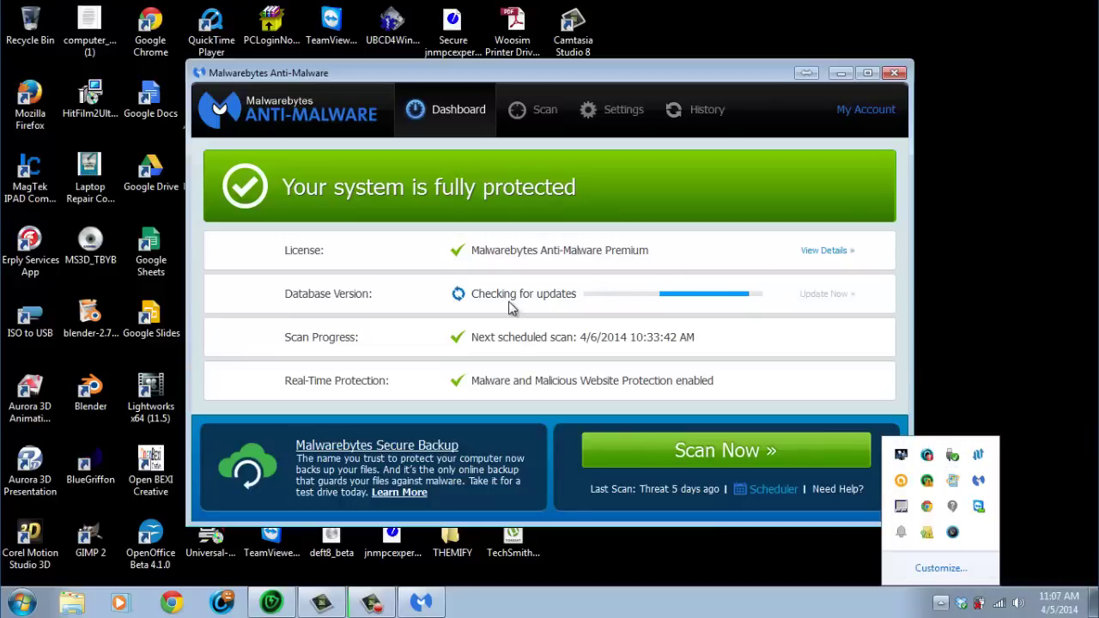
click(409, 289)
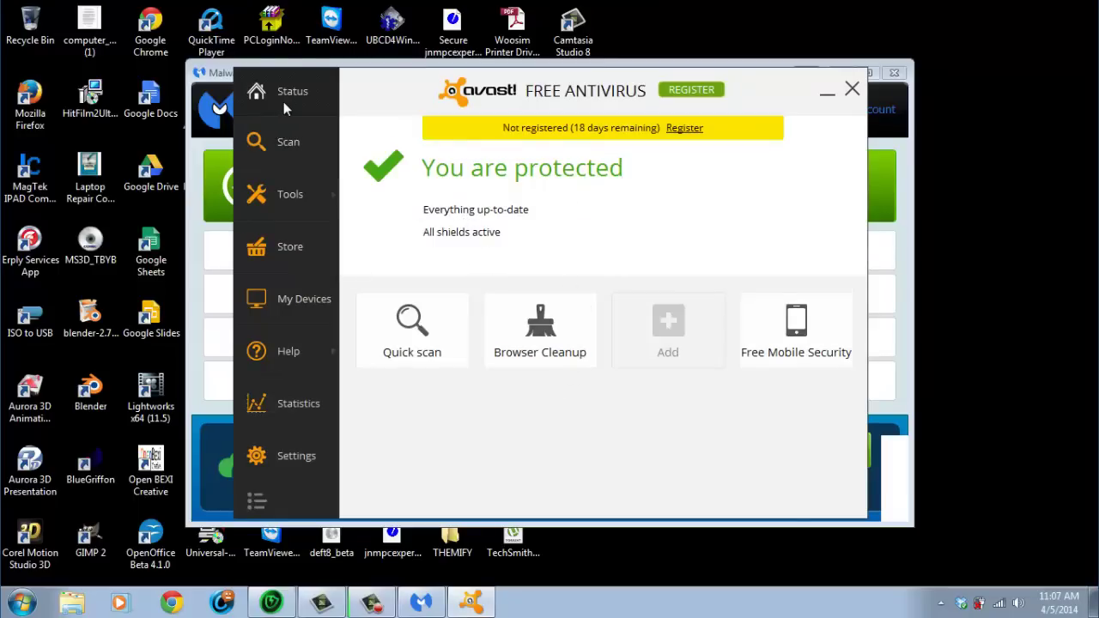
- Choose Boot-time scan on avast's Scan page and open its settings showing All harddisks and Normal heuristics
click(311, 207)
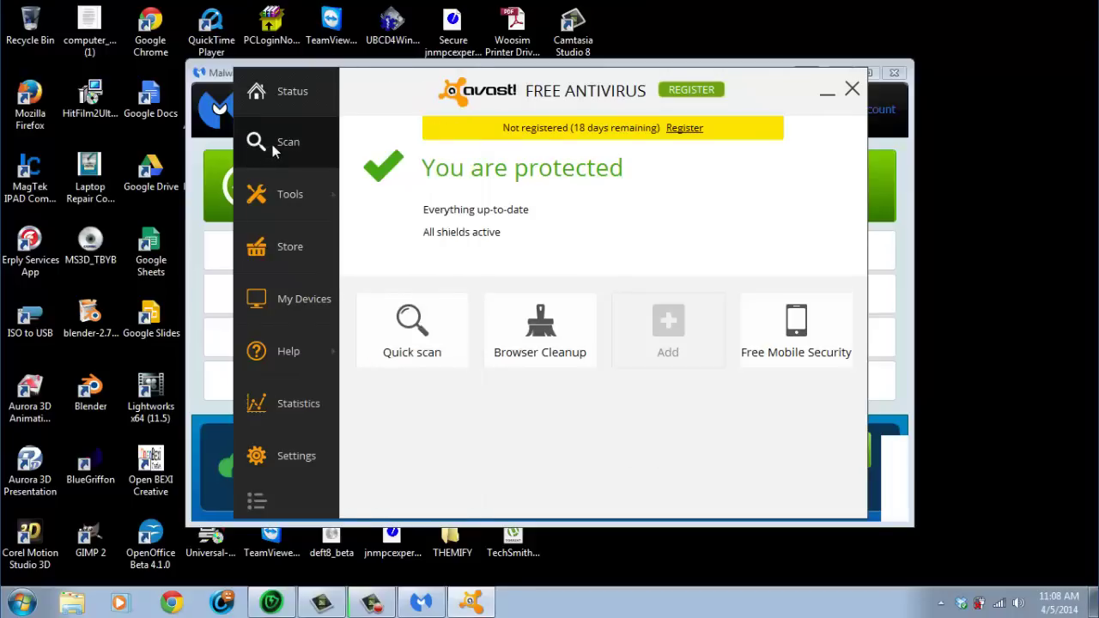
click(288, 146)
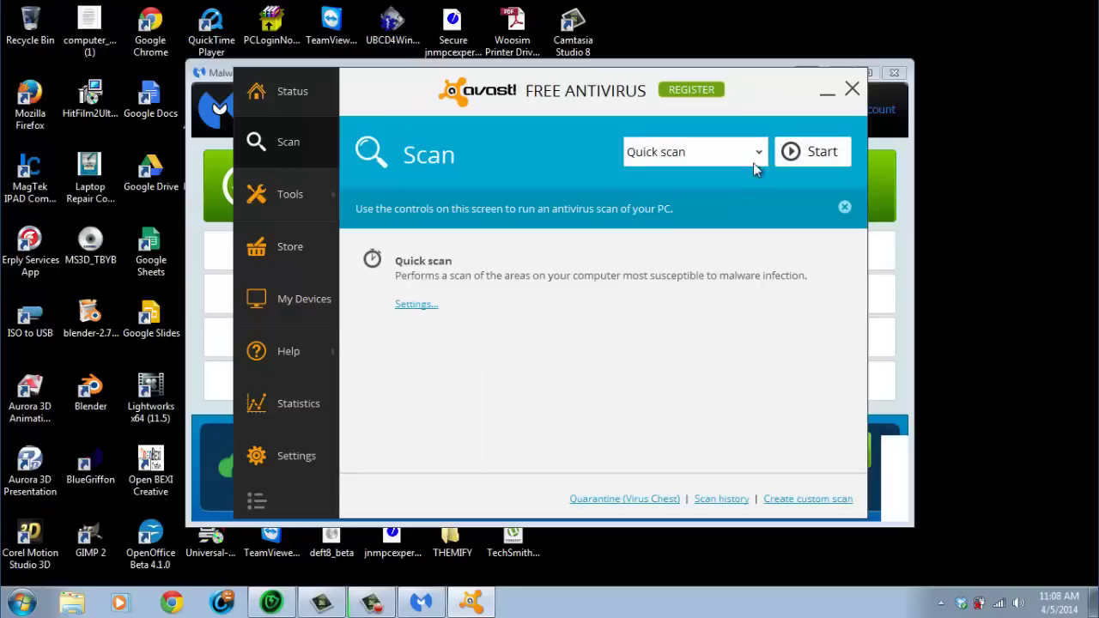
click(759, 154)
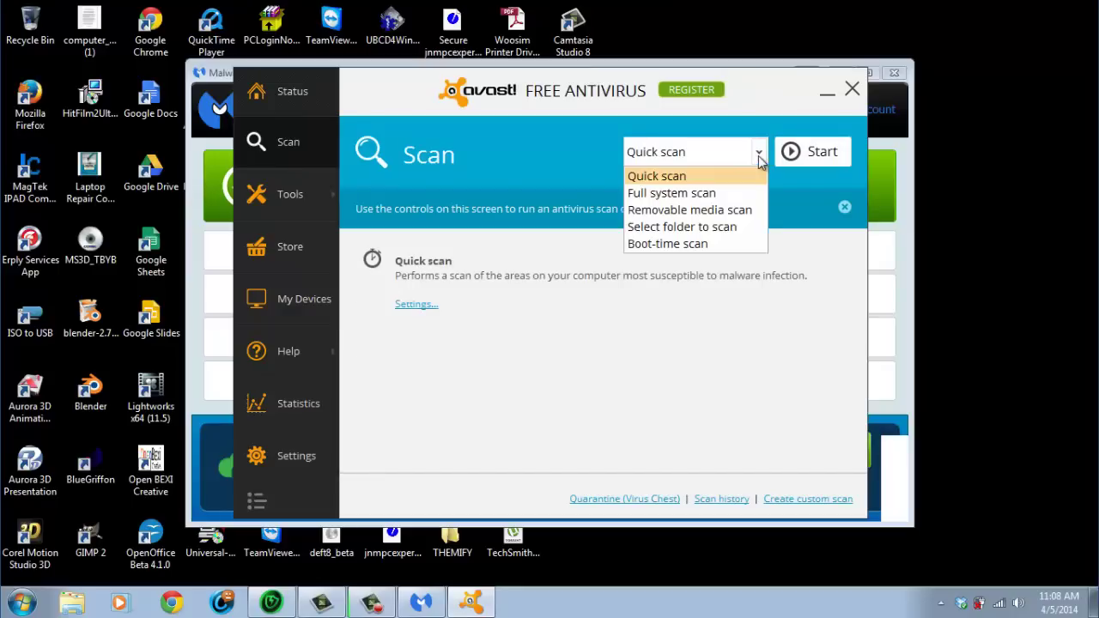
click(666, 246)
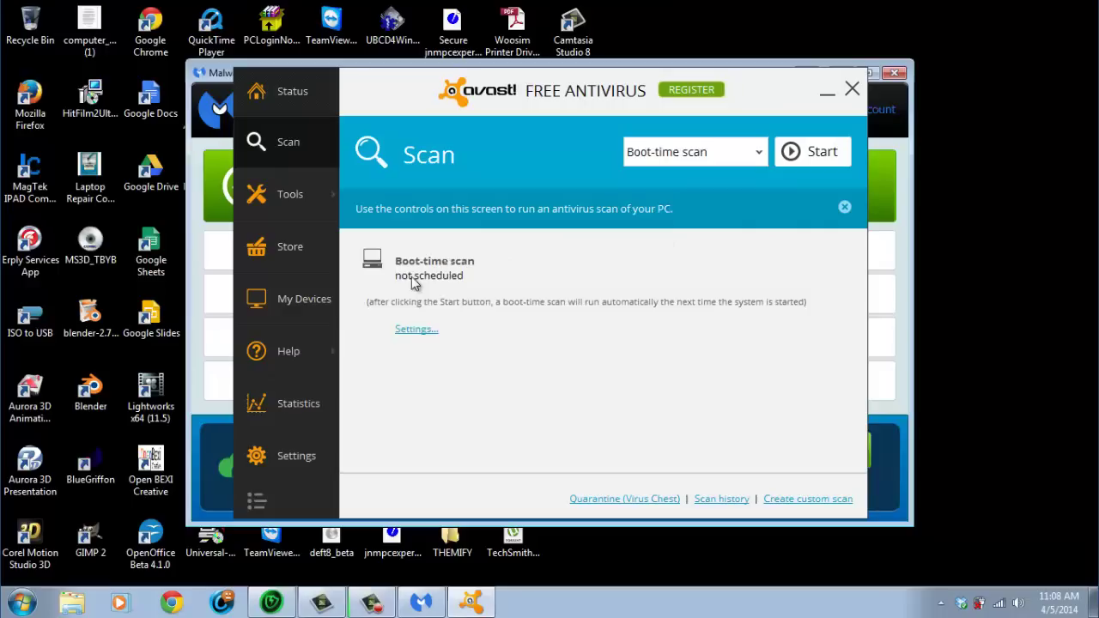
click(417, 330)
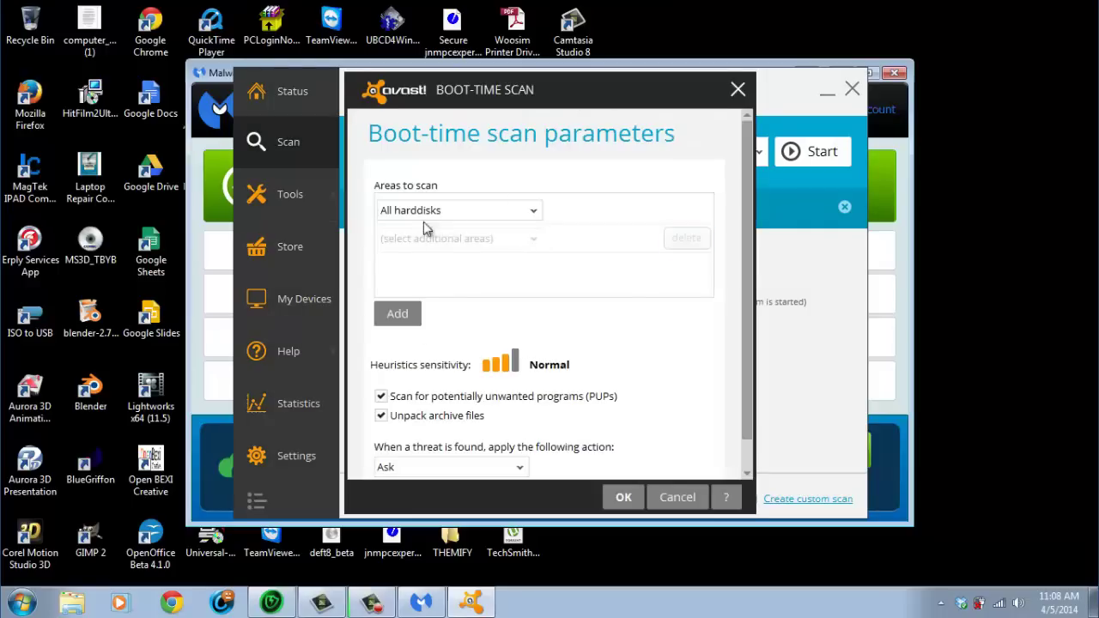
- Set the boot-time scan to High heuristics and Move to Chest for found threats, then save
click(516, 364)
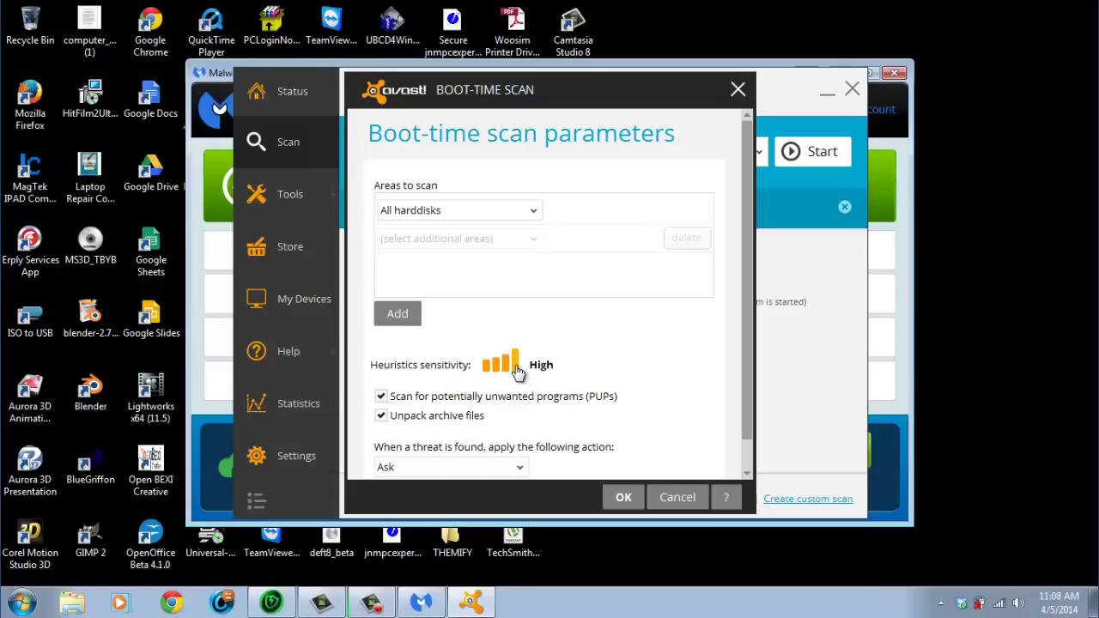
click(519, 469)
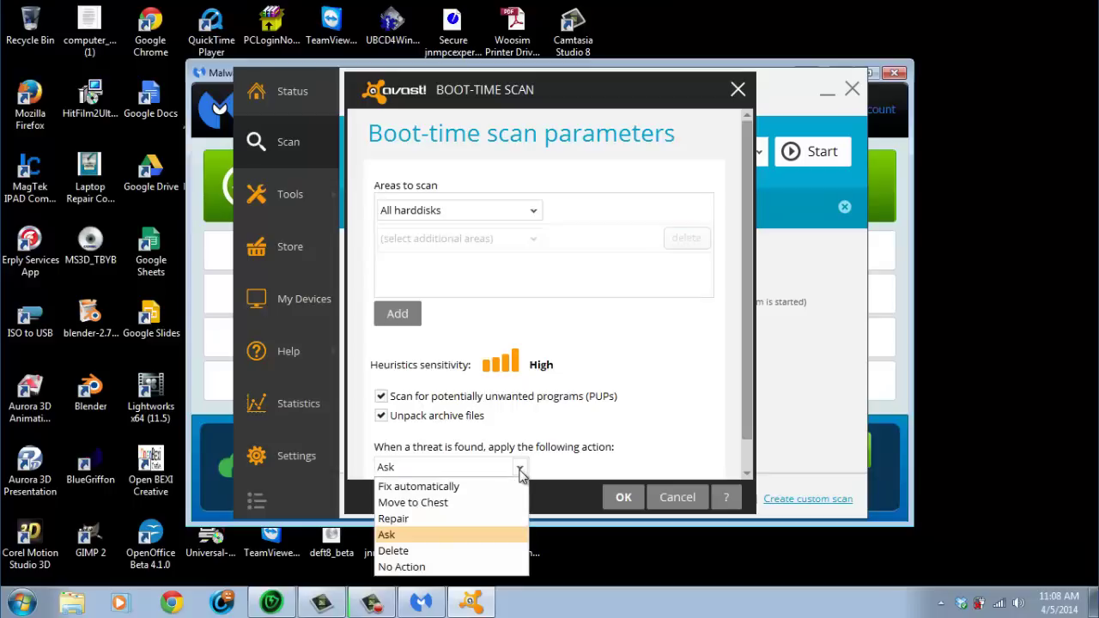
click(437, 504)
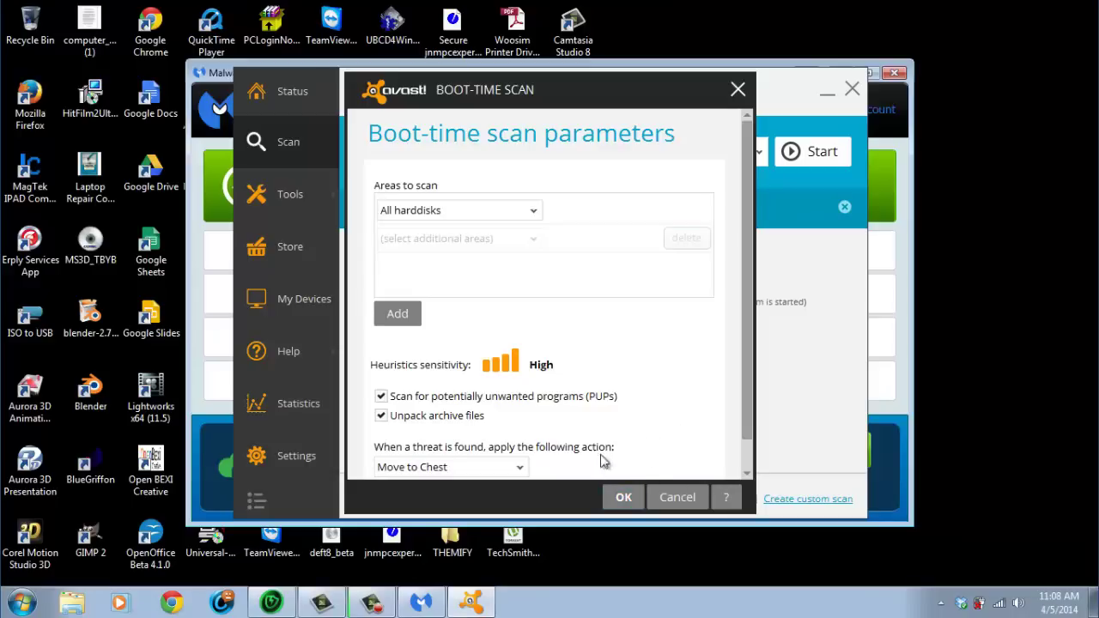
click(623, 502)
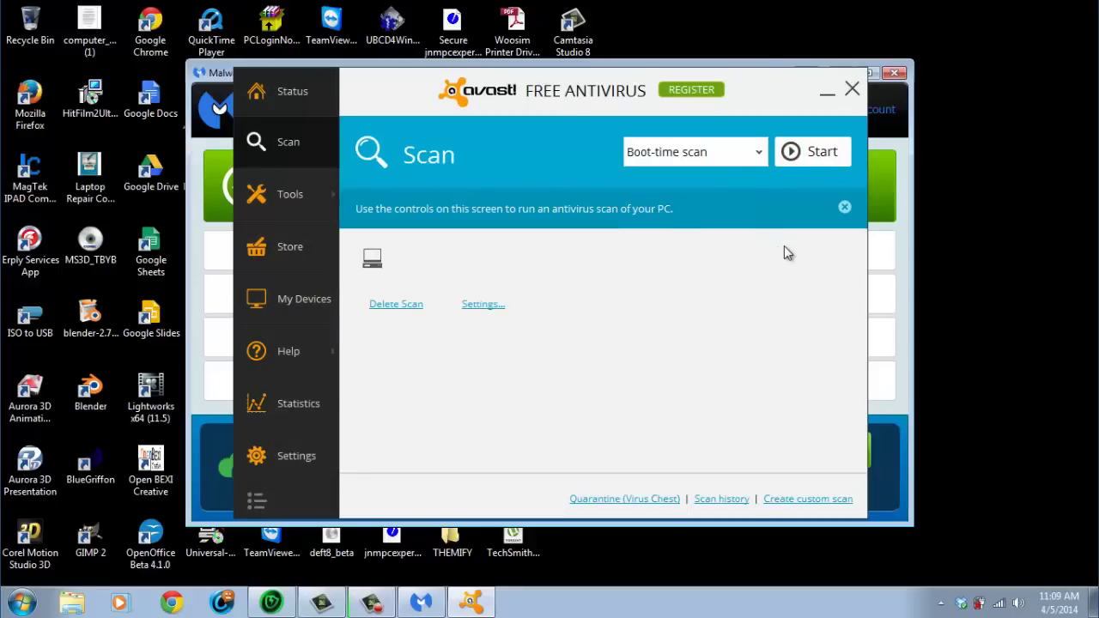
- Schedule the boot-time scan for the next restart, declining an immediate restart
click(811, 162)
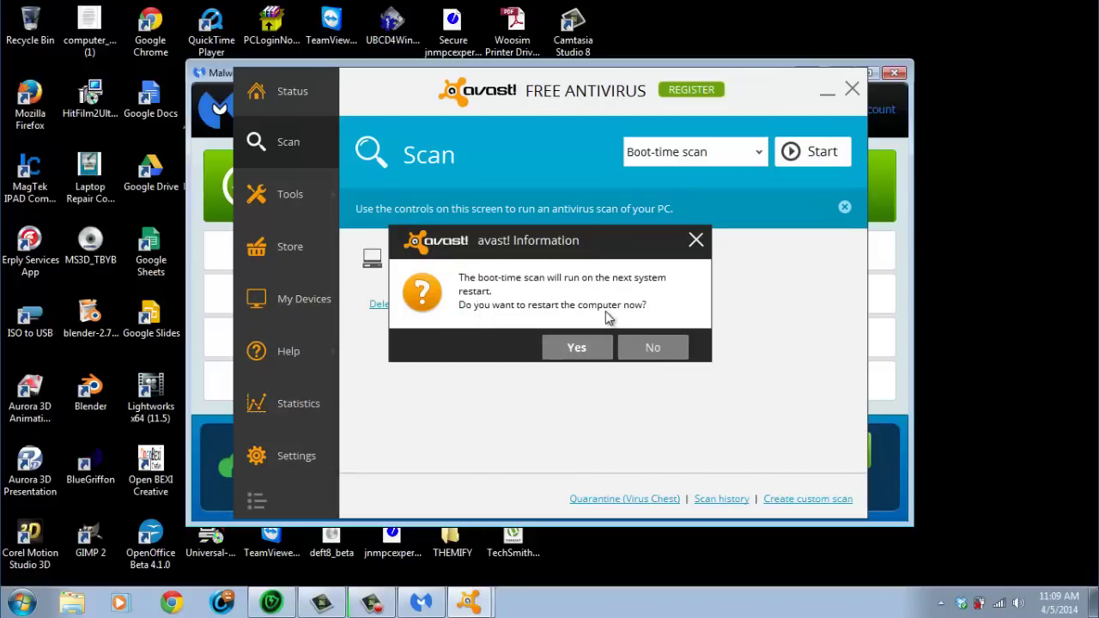
click(654, 351)
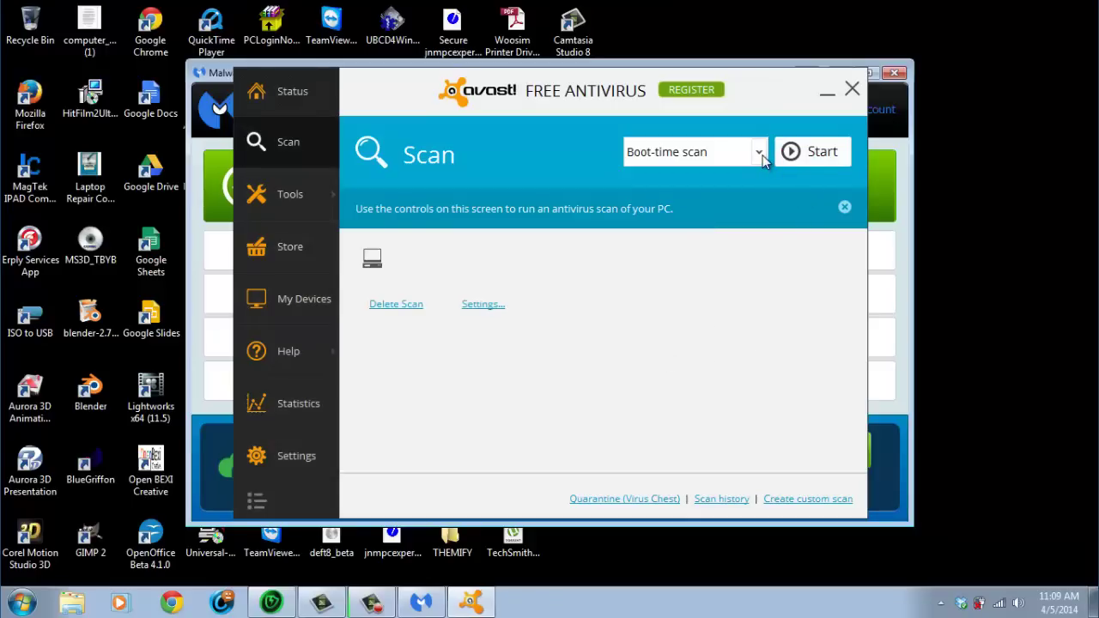
- Close the avast! window while Malwarebytes finishes updating to database v2014.04.05.03
click(850, 92)
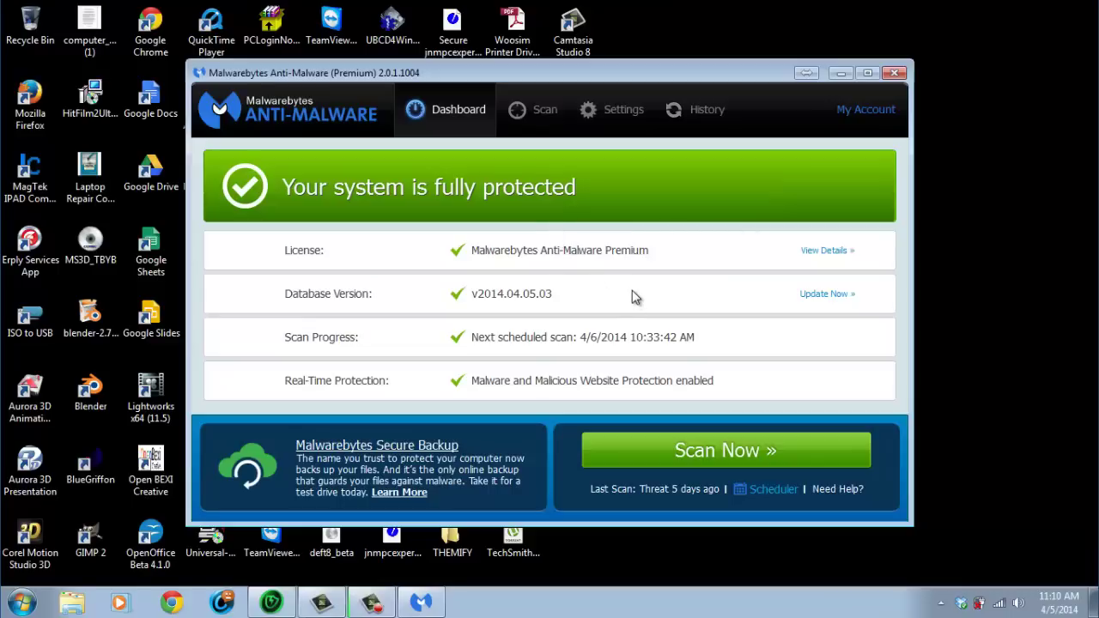
- Reopen avast! from its tray icon and view the Scan page with the scheduled boot-time scan
click(941, 603)
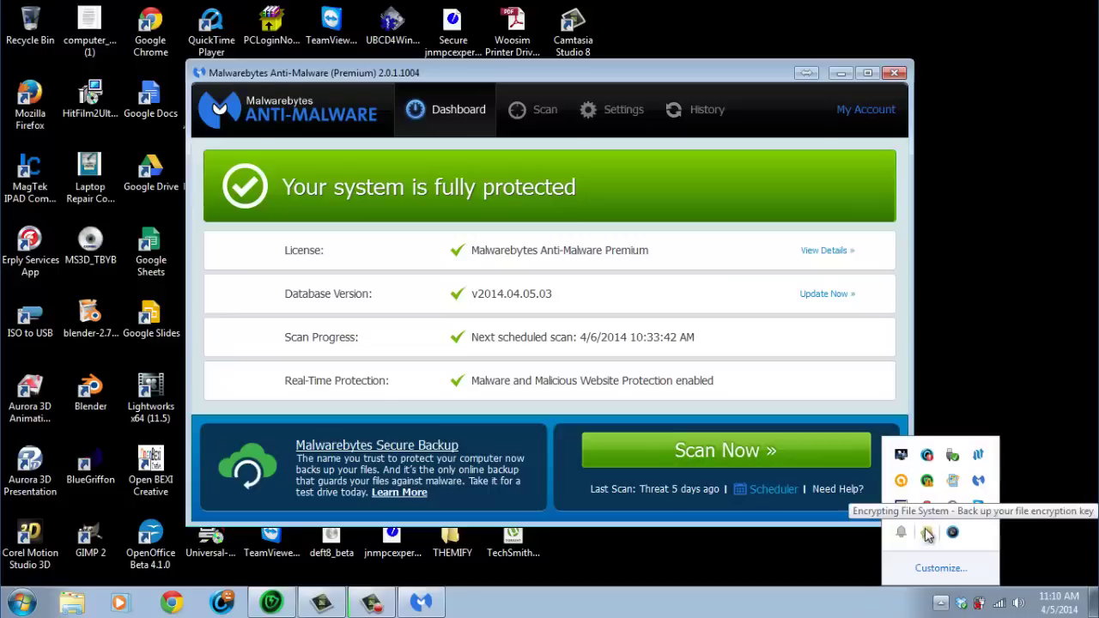
right_click(901, 483)
click(932, 366)
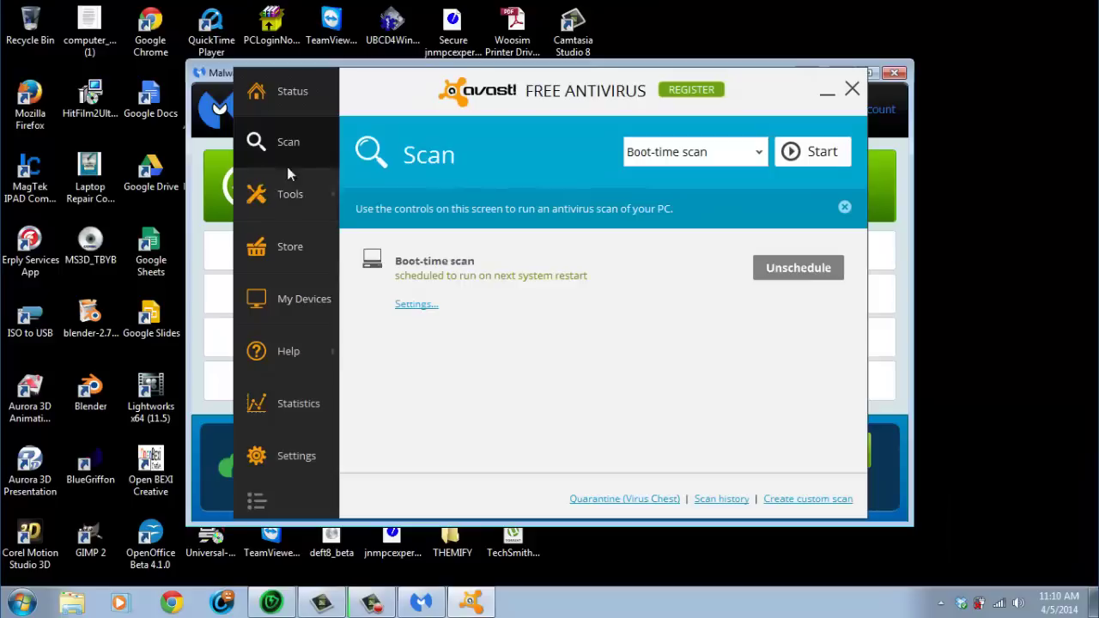
mouse_move(301, 199)
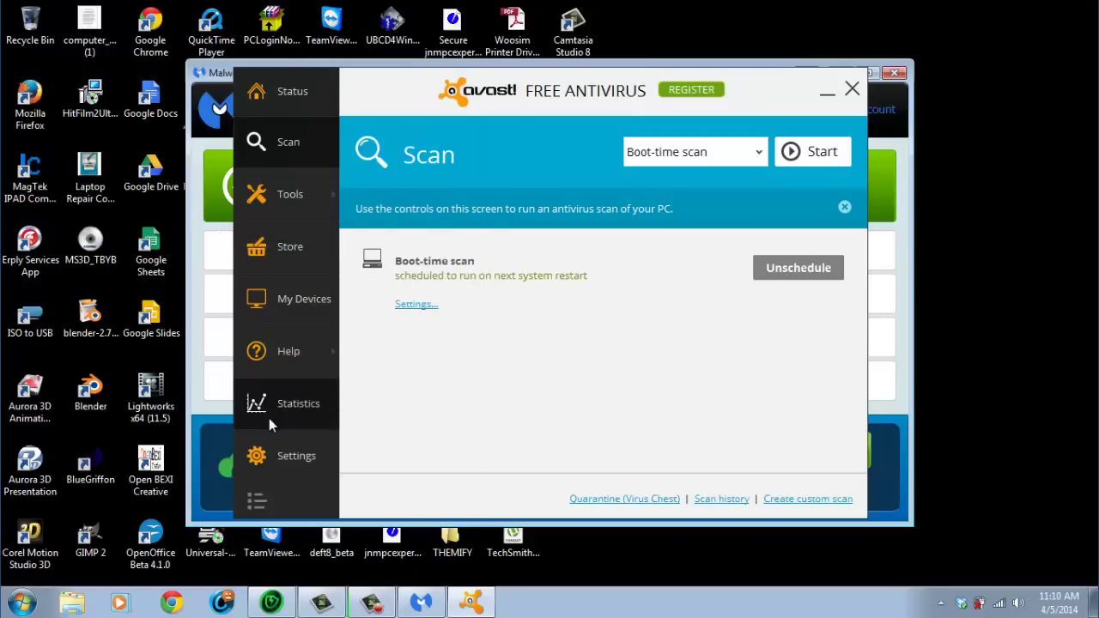
mouse_move(283, 365)
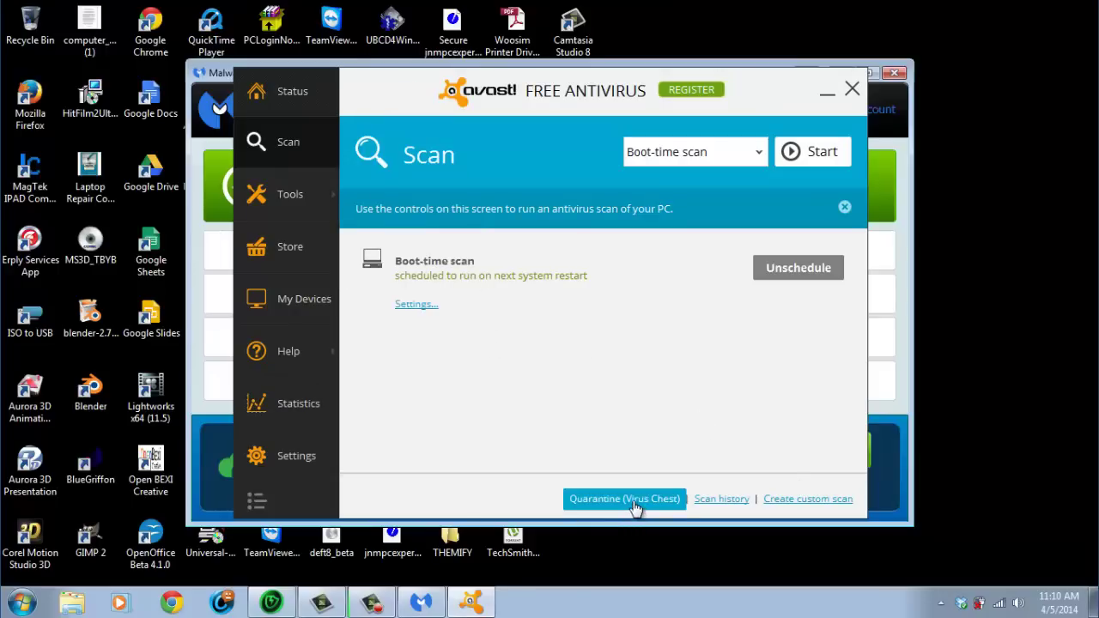
click(623, 508)
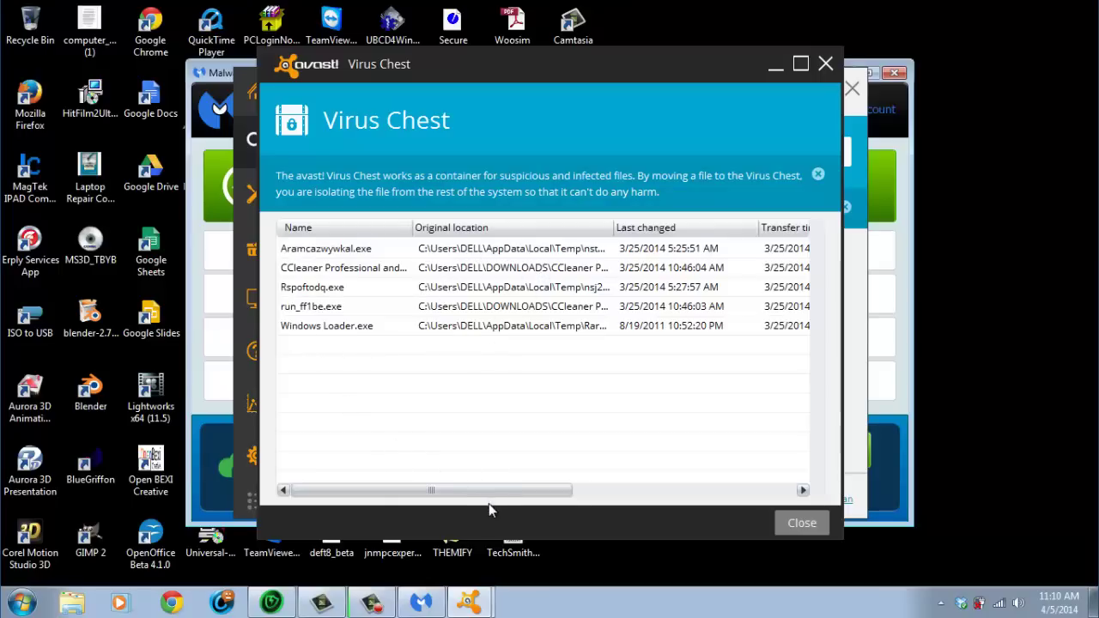
drag(485, 498, 461, 495)
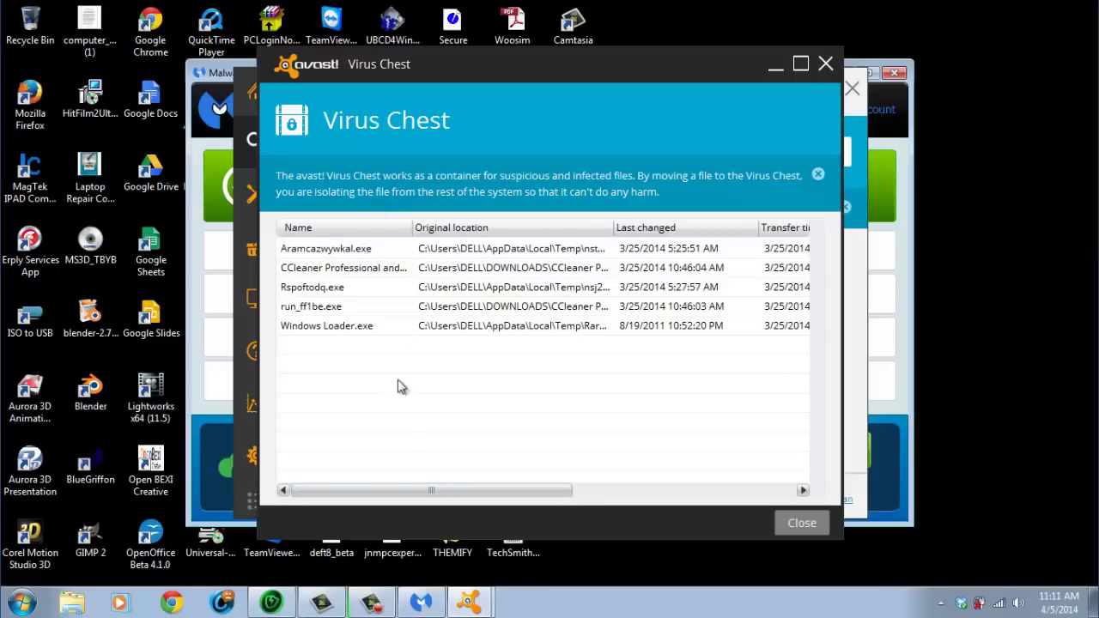
drag(429, 490, 391, 500)
right_click(335, 255)
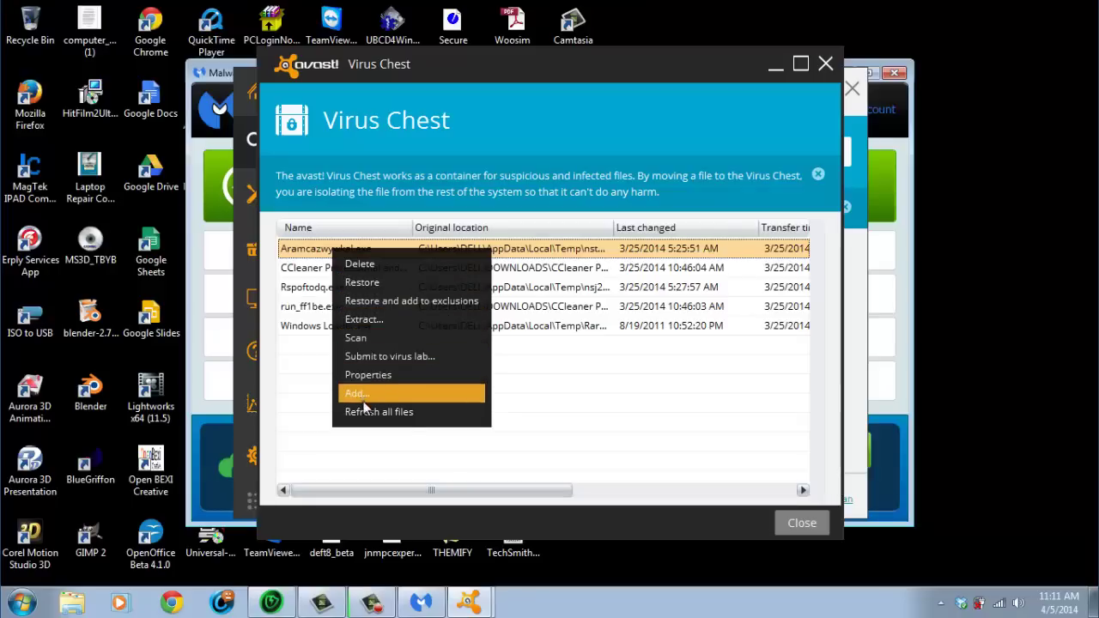
click(580, 426)
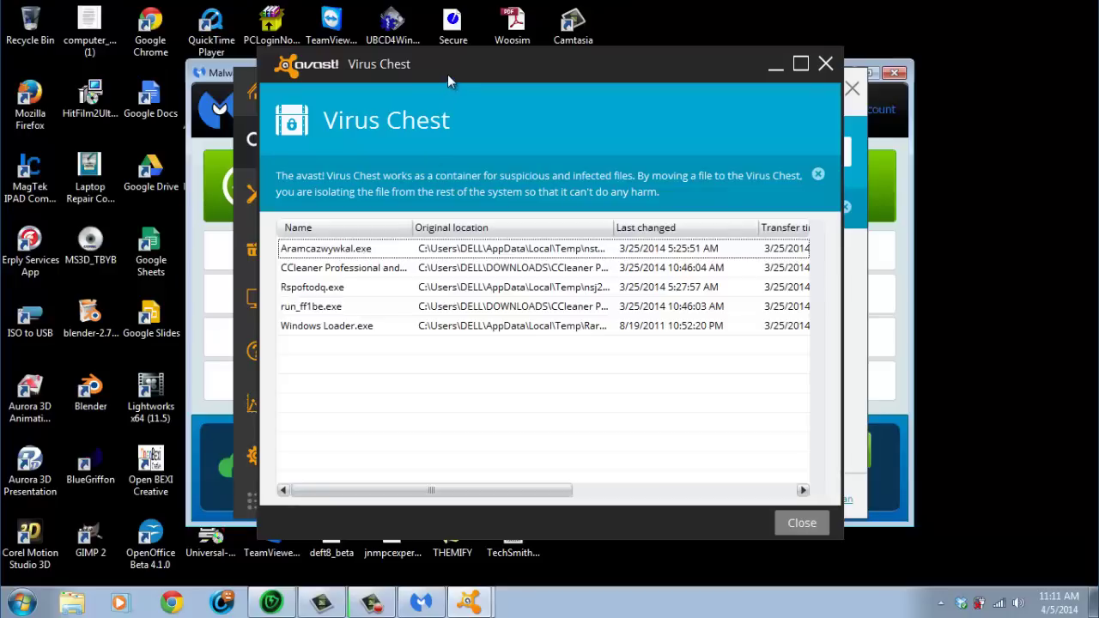
drag(449, 72, 203, 40)
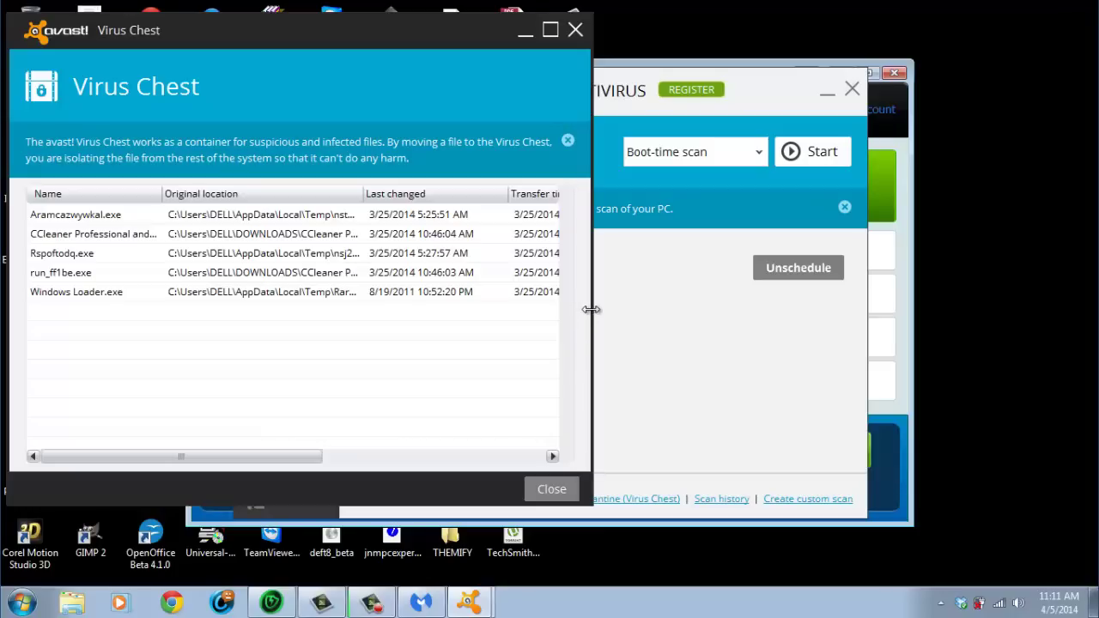
drag(590, 309, 1047, 371)
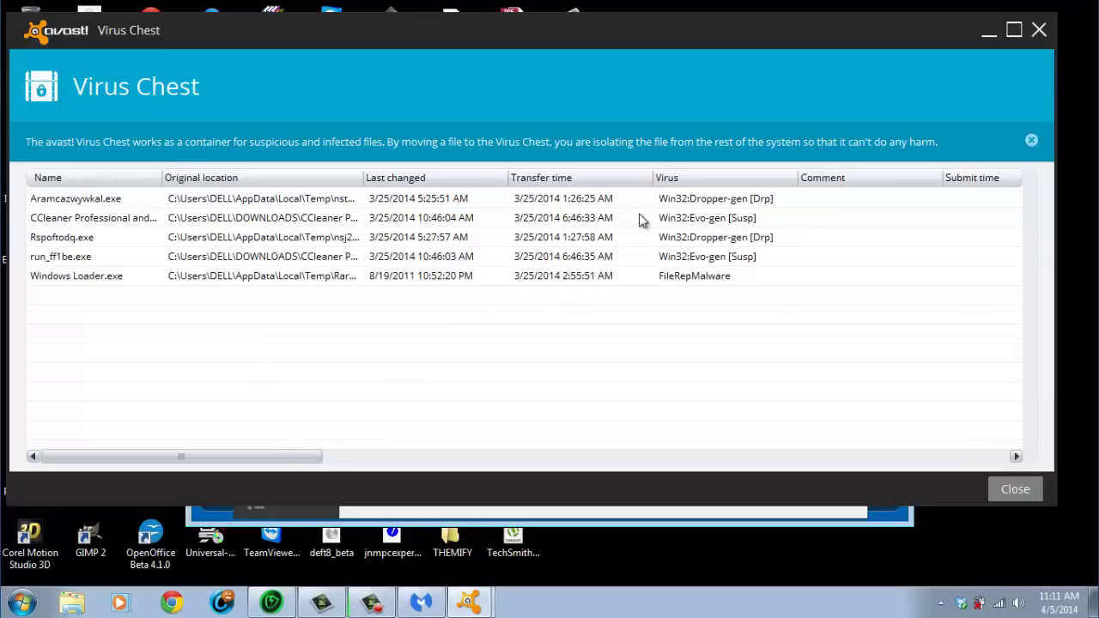
click(1039, 31)
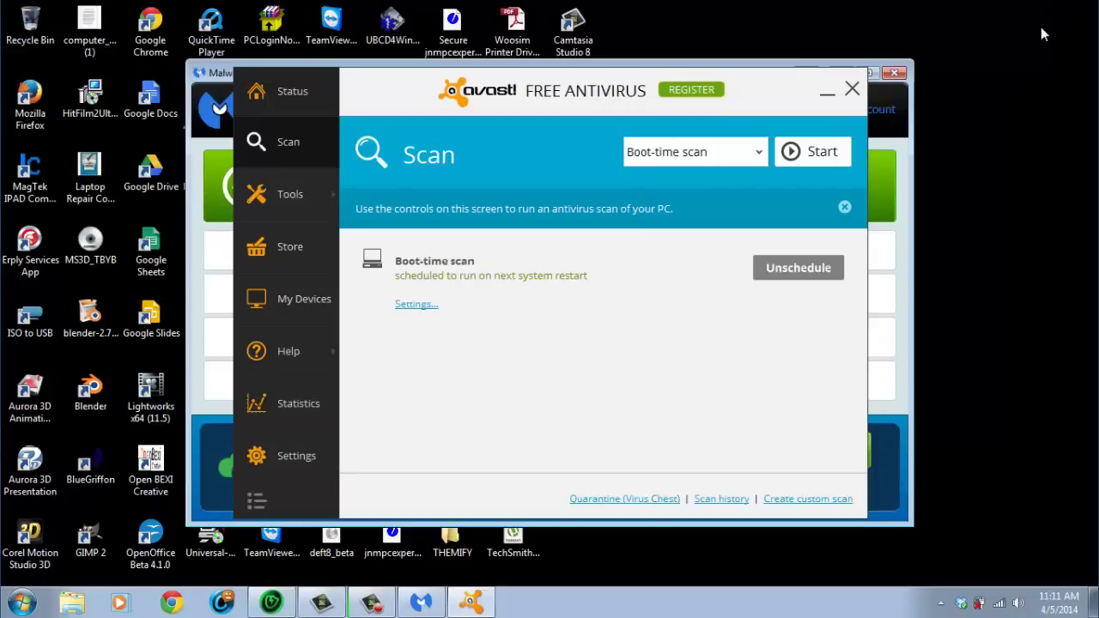
- Close avast, start and then cancel a Malwarebytes threat scan, and close Malwarebytes
click(852, 89)
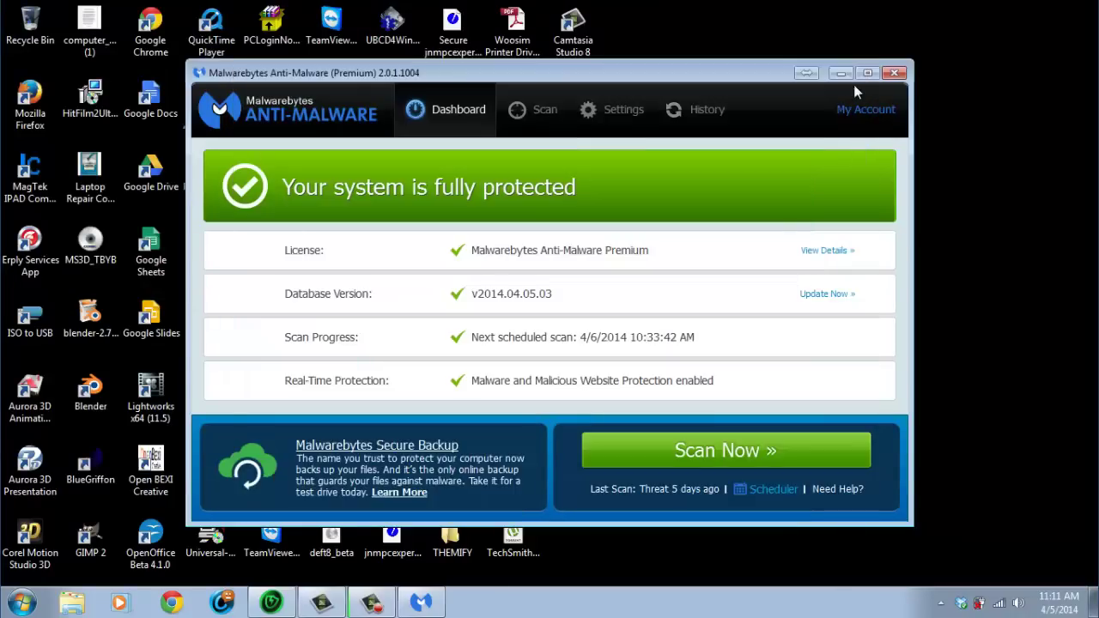
click(698, 456)
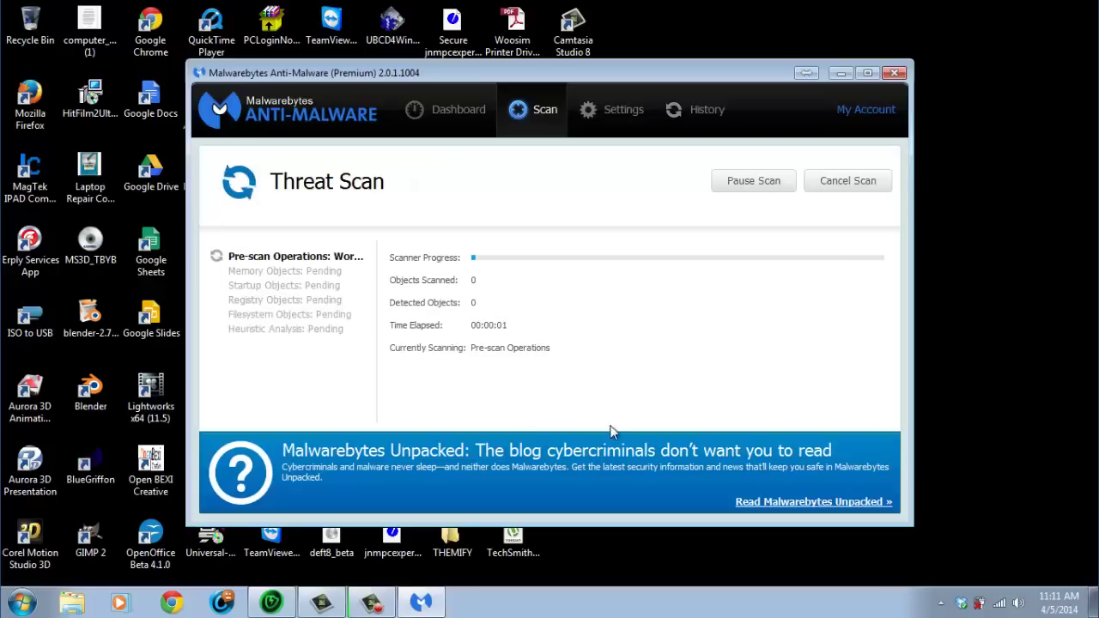
click(840, 190)
click(565, 318)
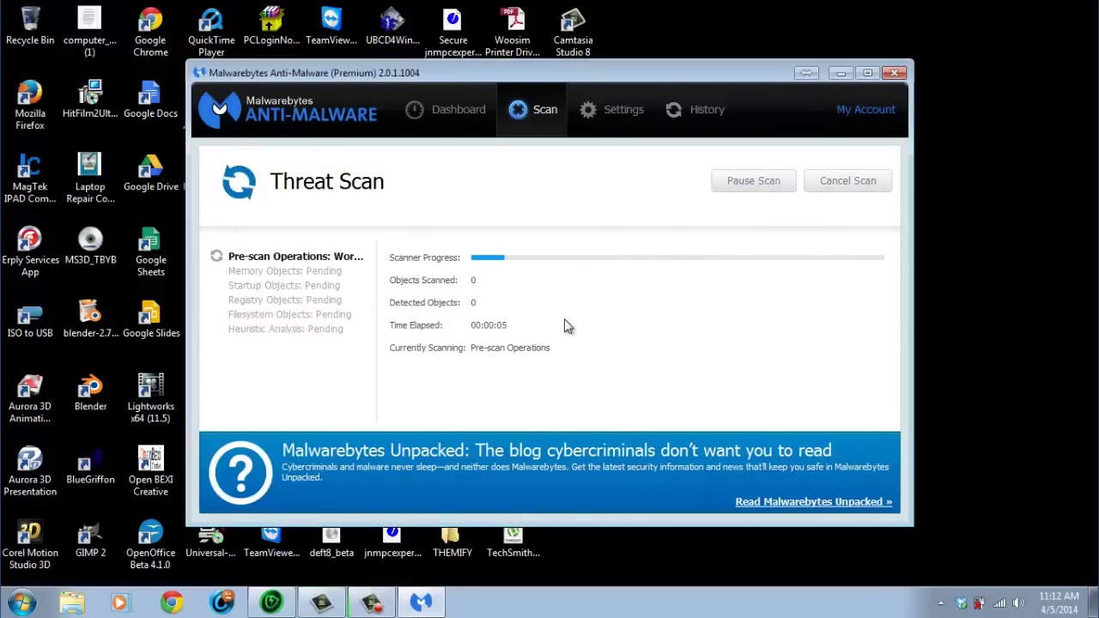
click(893, 74)
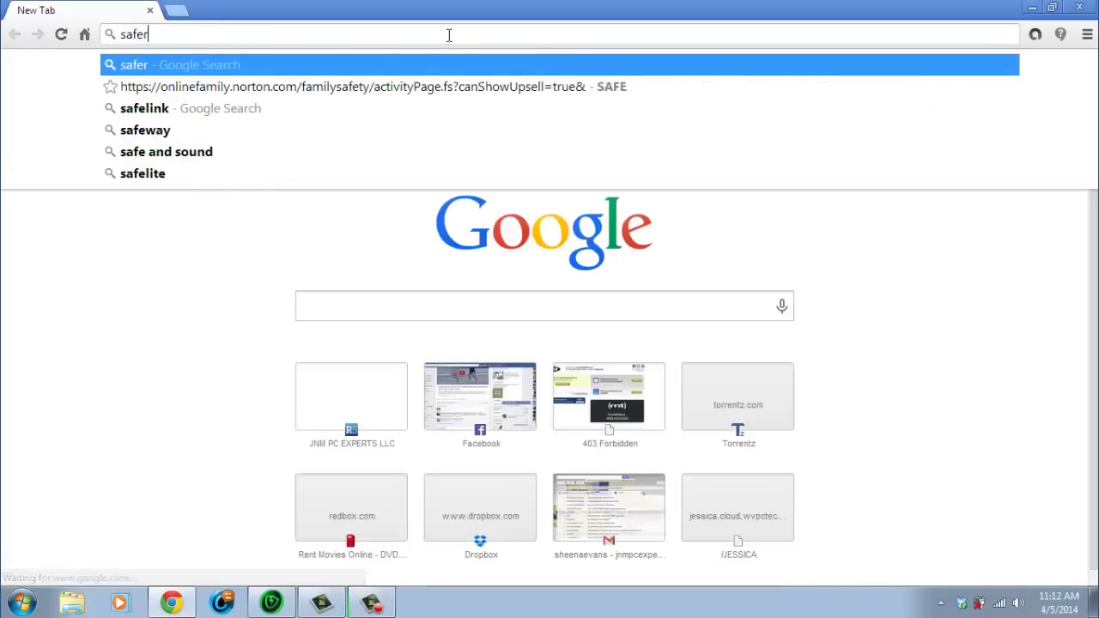
- Go to safer-networking.org in Chrome
text(networking)
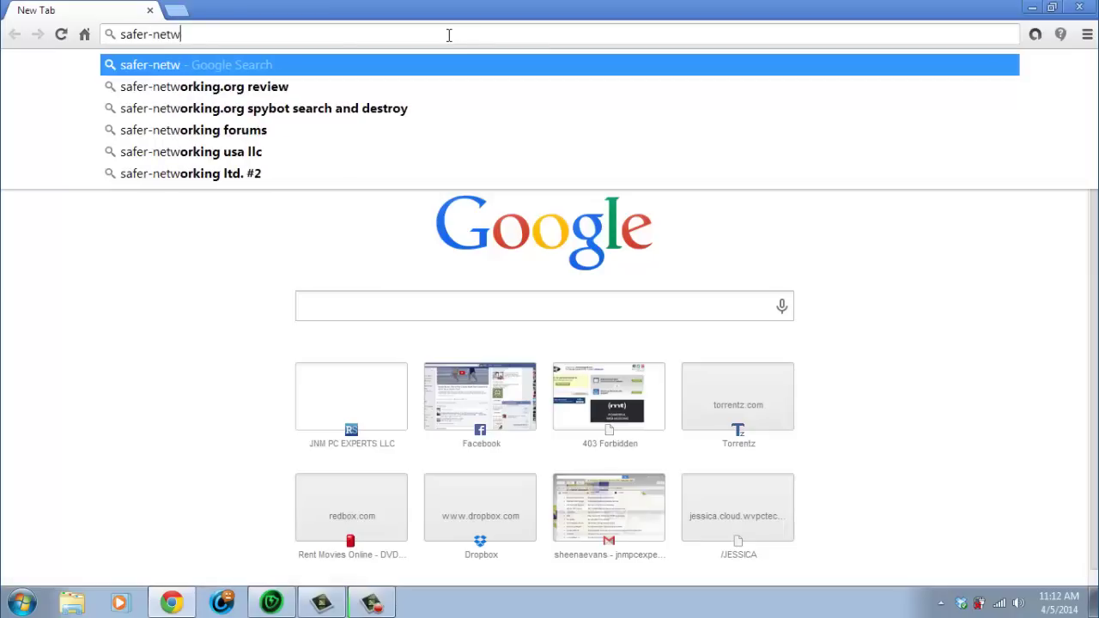
text(.o)
key(Return)
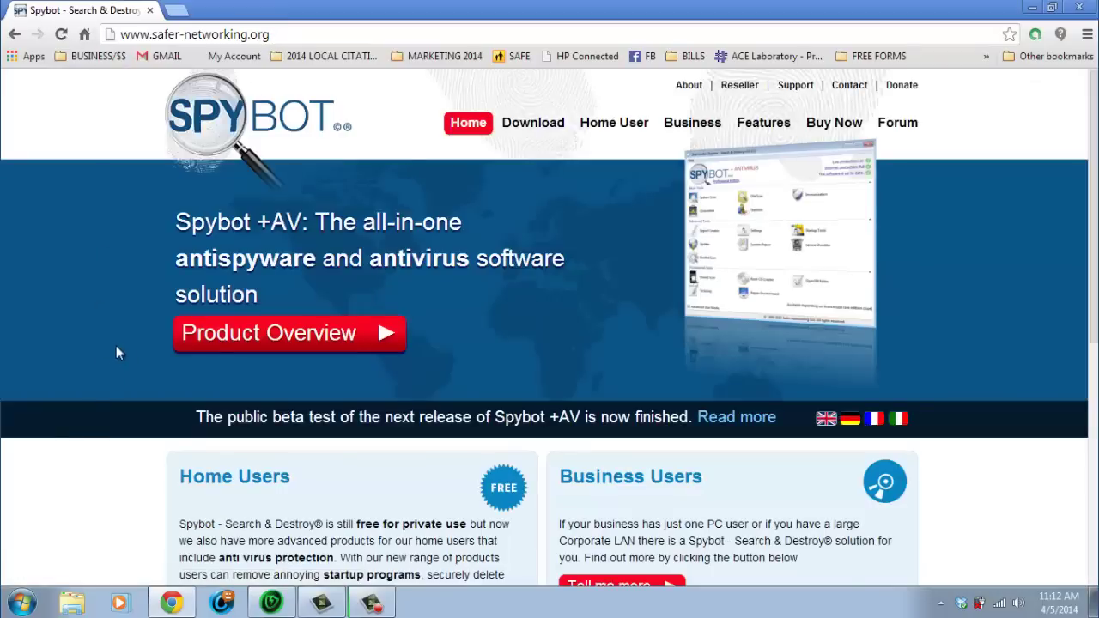
- Go to Spybot's download page and open the Spybot 1.6.2 mirror list
scroll(80, 466, down, 3)
scroll(90, 466, up, 3)
click(532, 127)
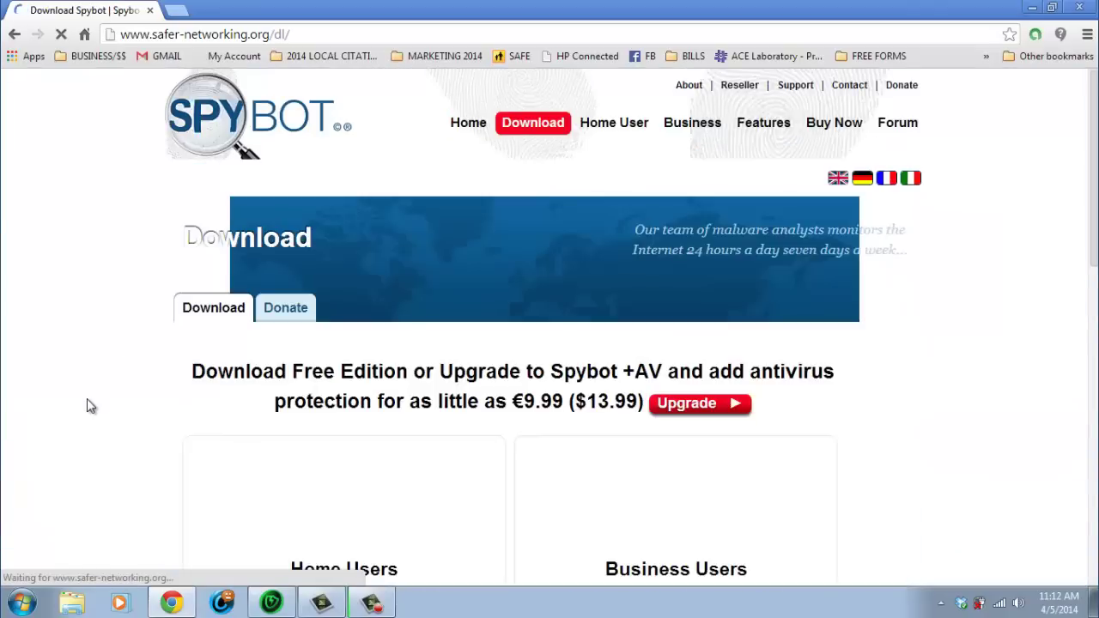
scroll(90, 406, down, 3)
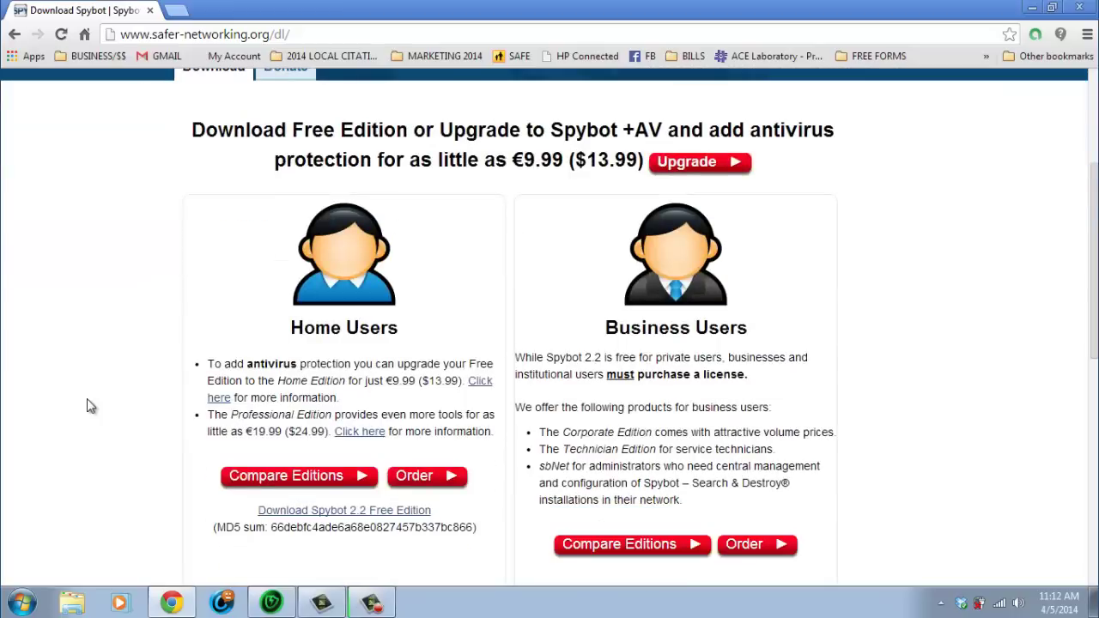
scroll(90, 406, down, 1)
scroll(192, 456, down, 3)
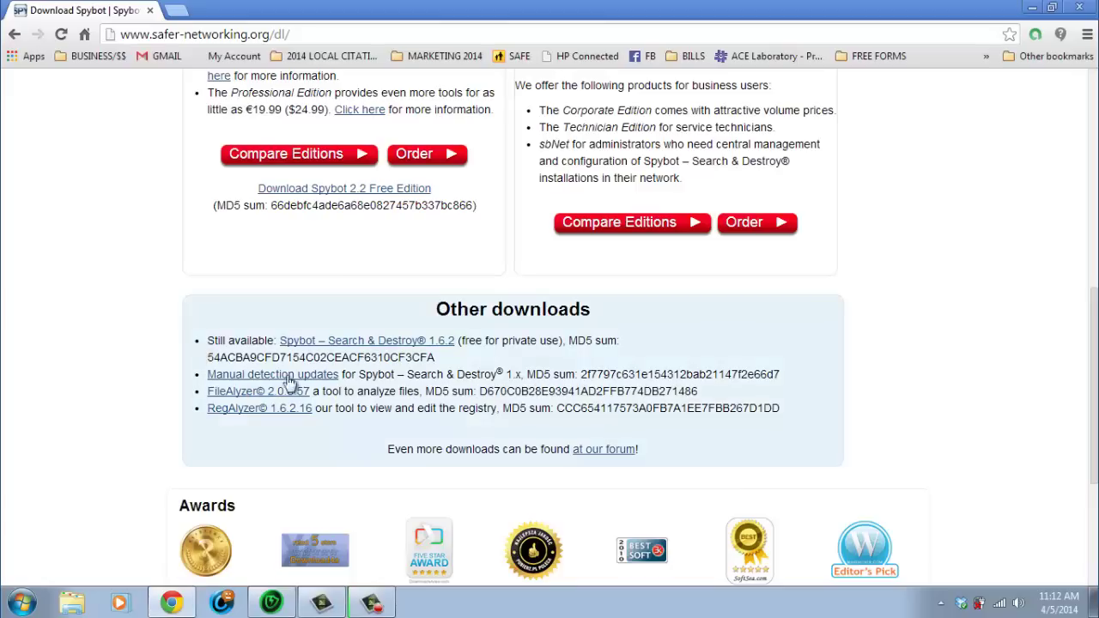
click(317, 340)
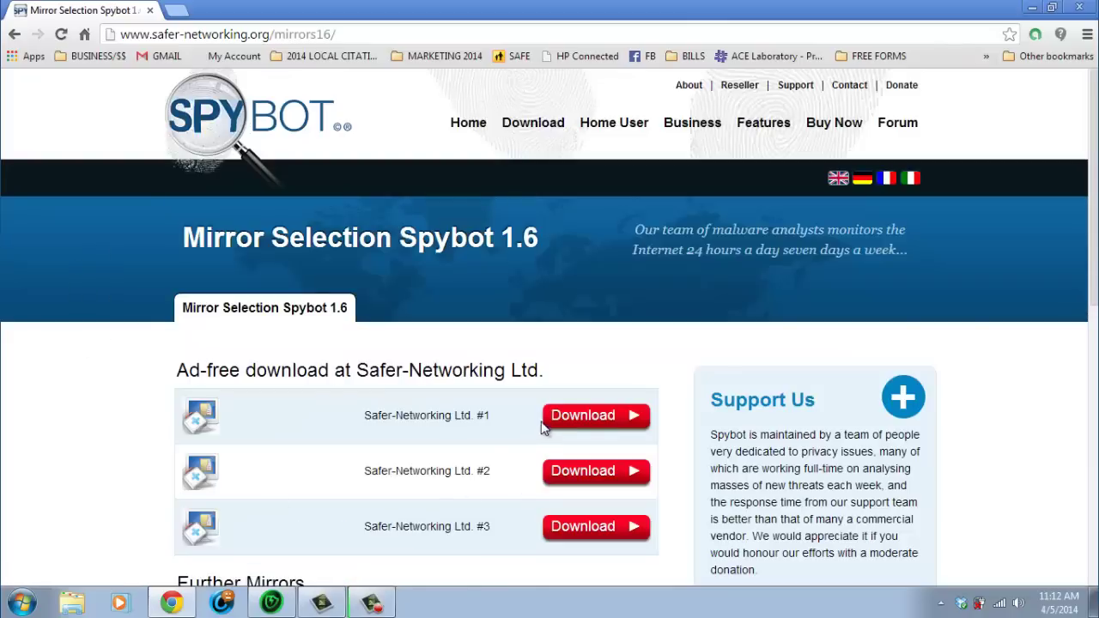
- Save spybotsd162.exe from Safer-Networking mirror #1 to the Desktop
click(597, 419)
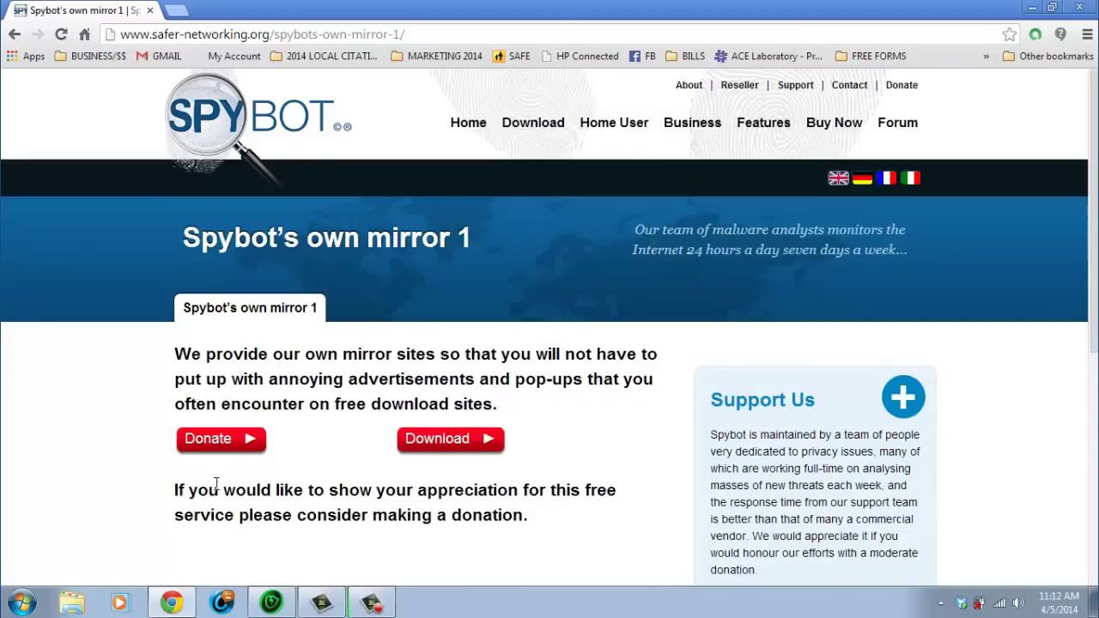
click(422, 442)
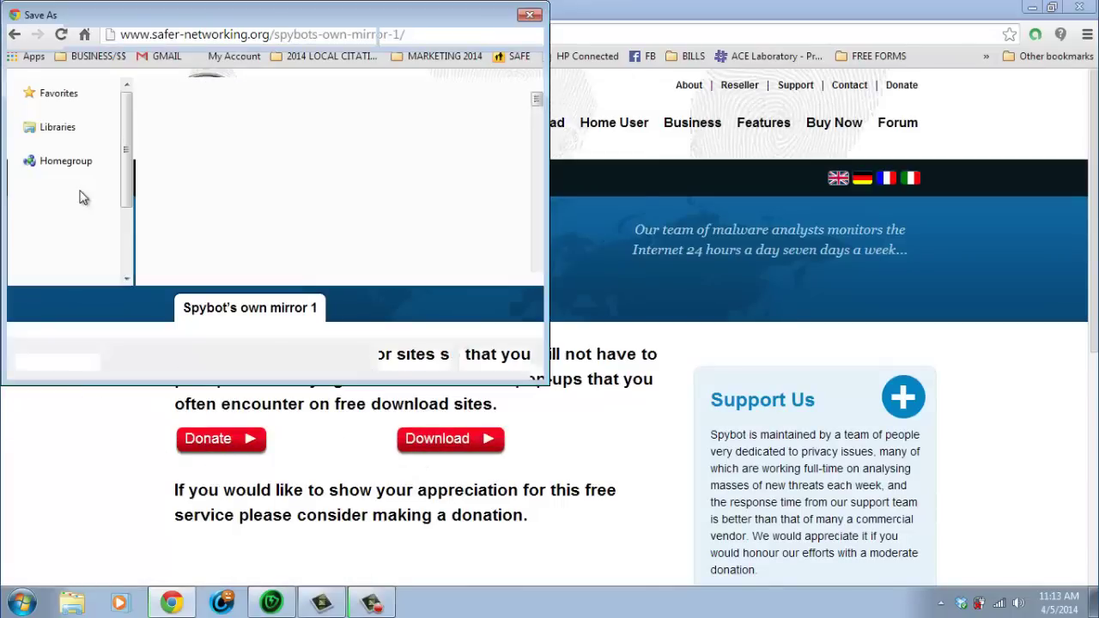
click(73, 113)
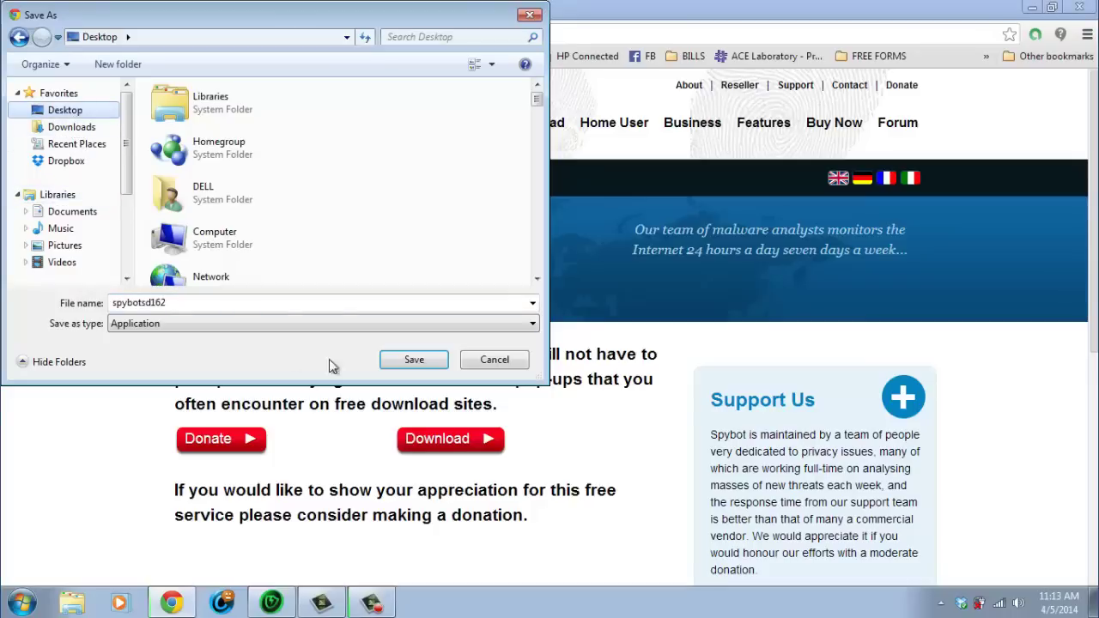
click(420, 361)
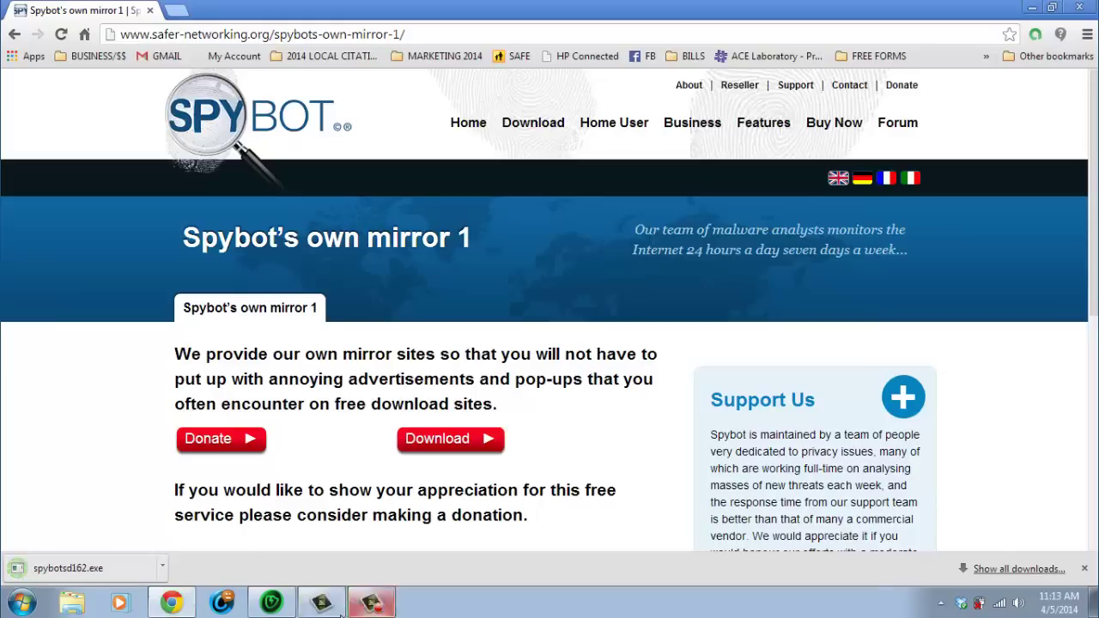
- Launch the downloaded Spybot installer and confirm the setup language
click(75, 570)
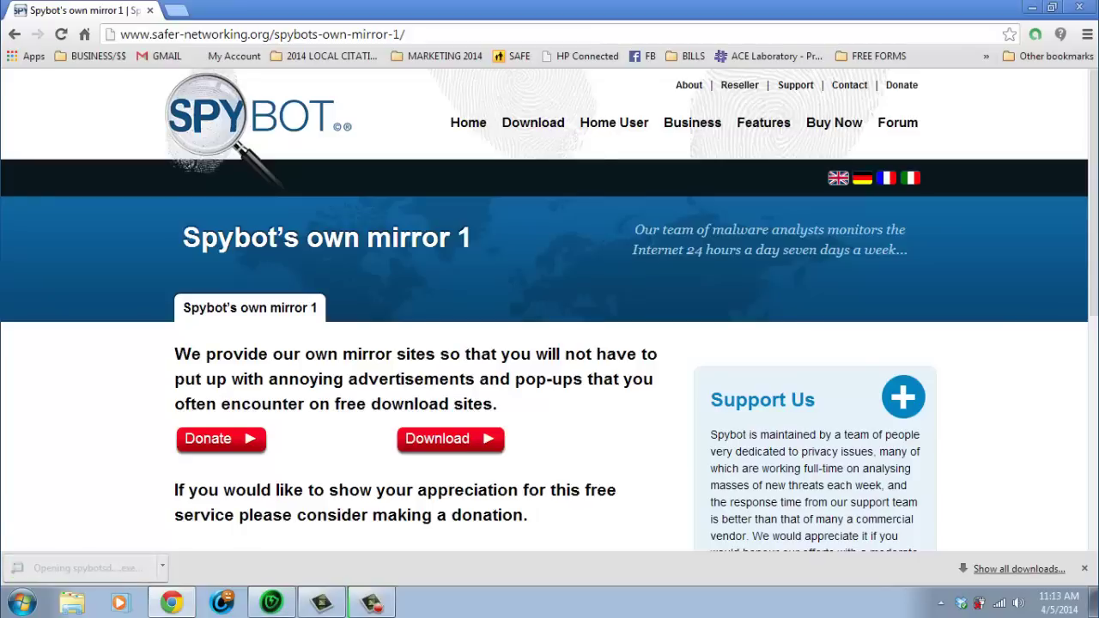
click(1035, 8)
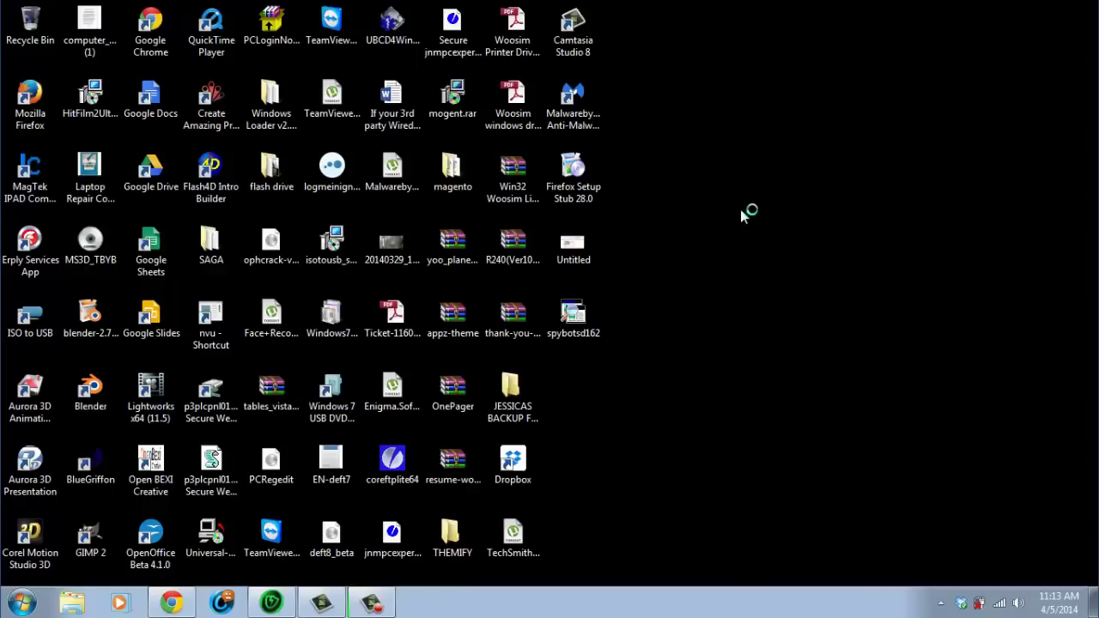
click(568, 335)
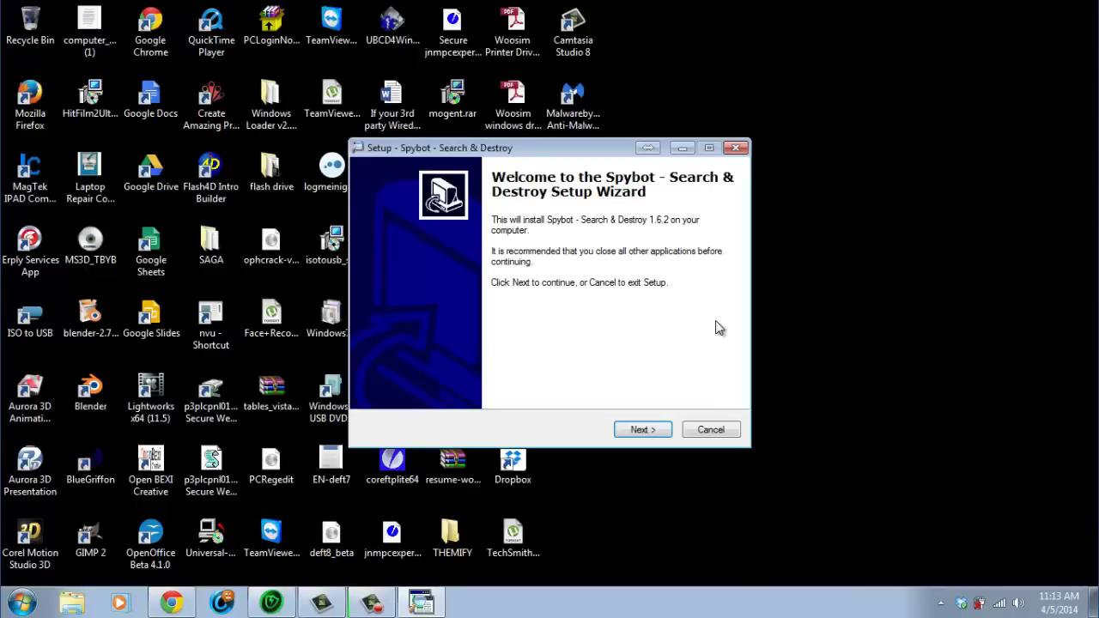
click(646, 429)
- Accept the license and default location, components, Start Menu folder and tasks, install, and return to Chrome
click(461, 380)
click(650, 433)
click(650, 434)
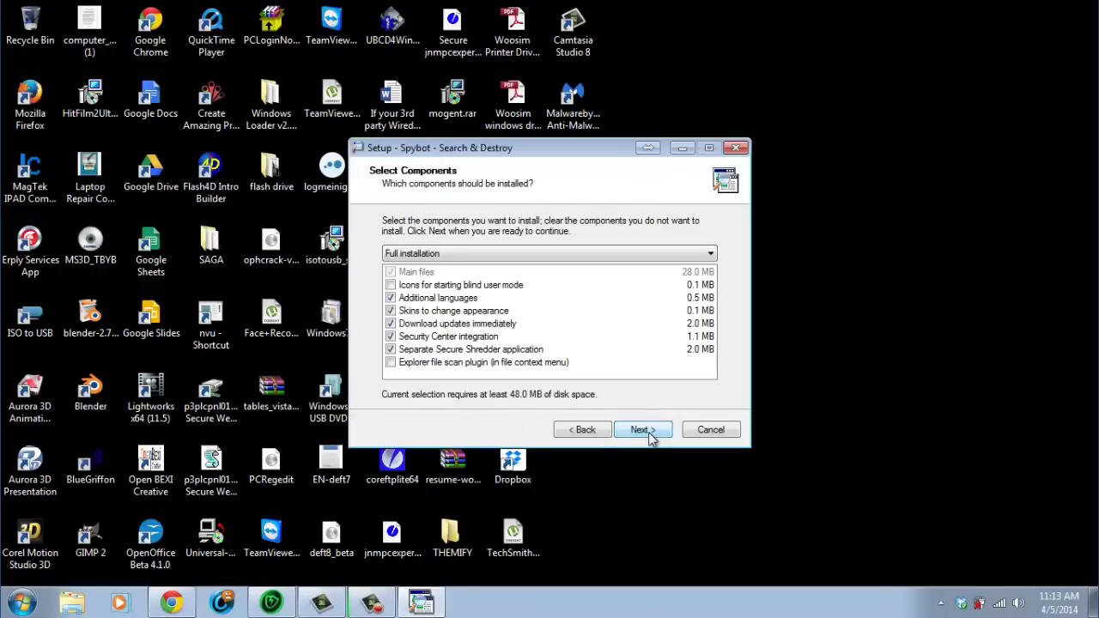
click(650, 434)
click(650, 434)
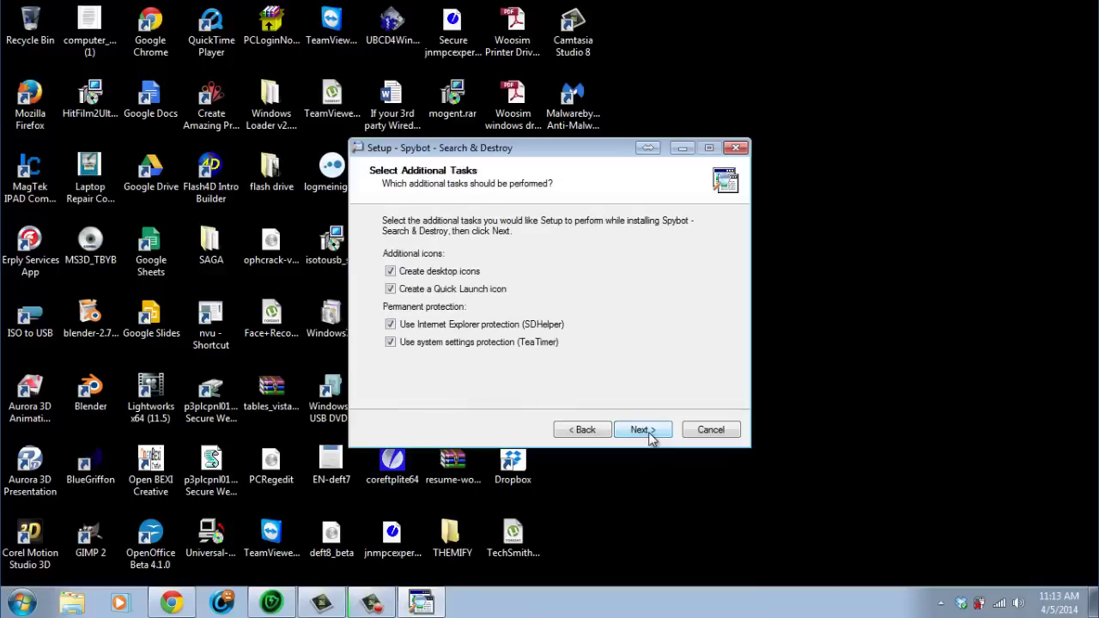
click(650, 434)
click(646, 432)
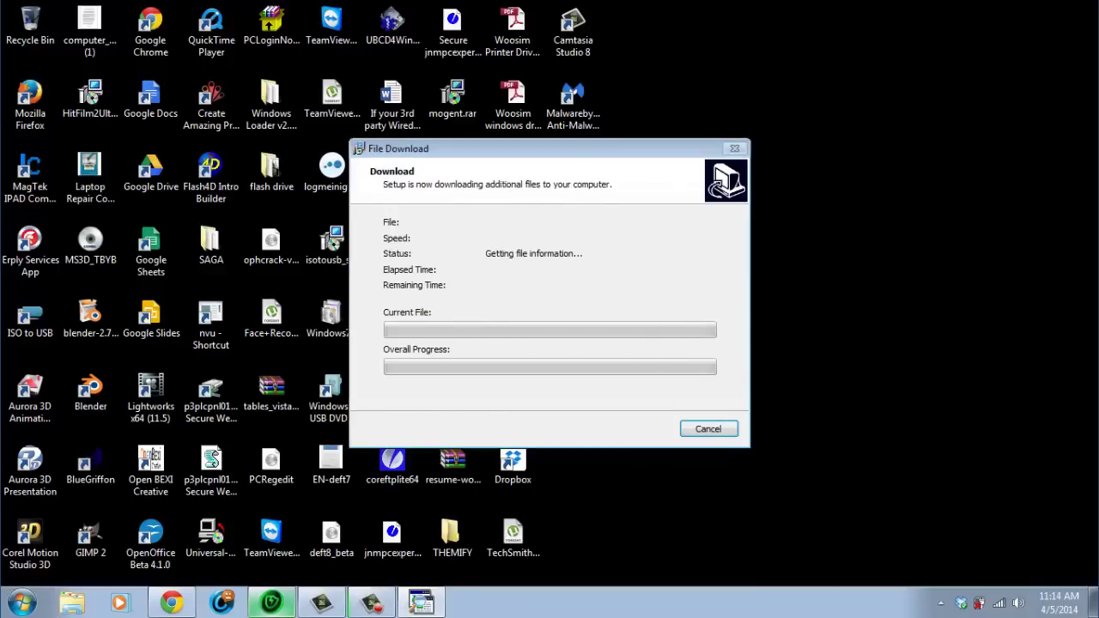
click(172, 603)
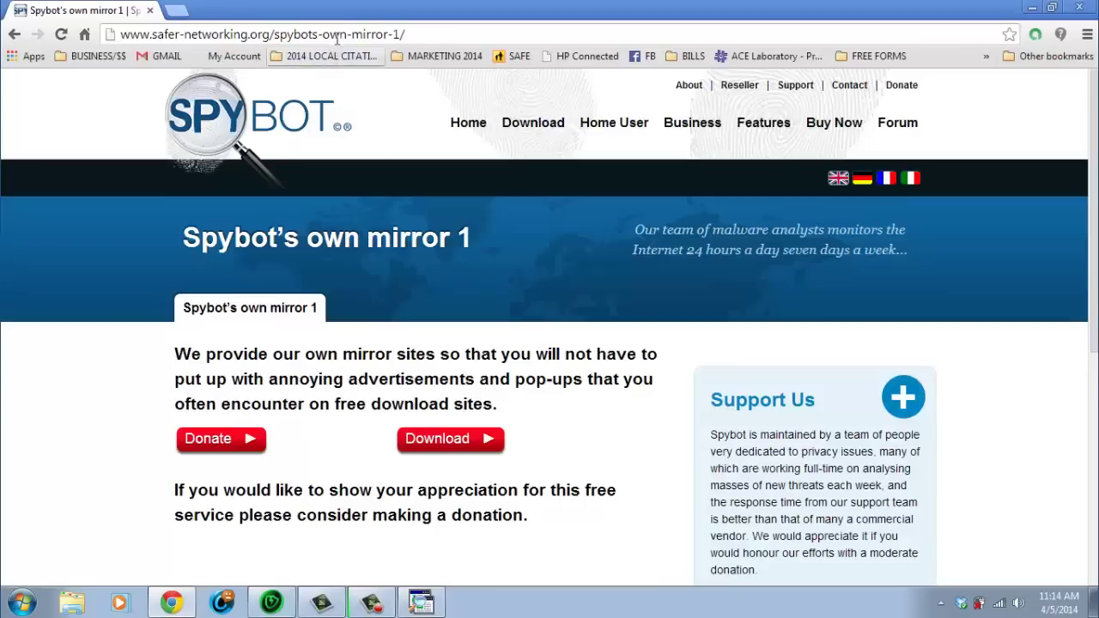
- Load malwarebytes.org, briefly checking the Spybot download progress
click(349, 36)
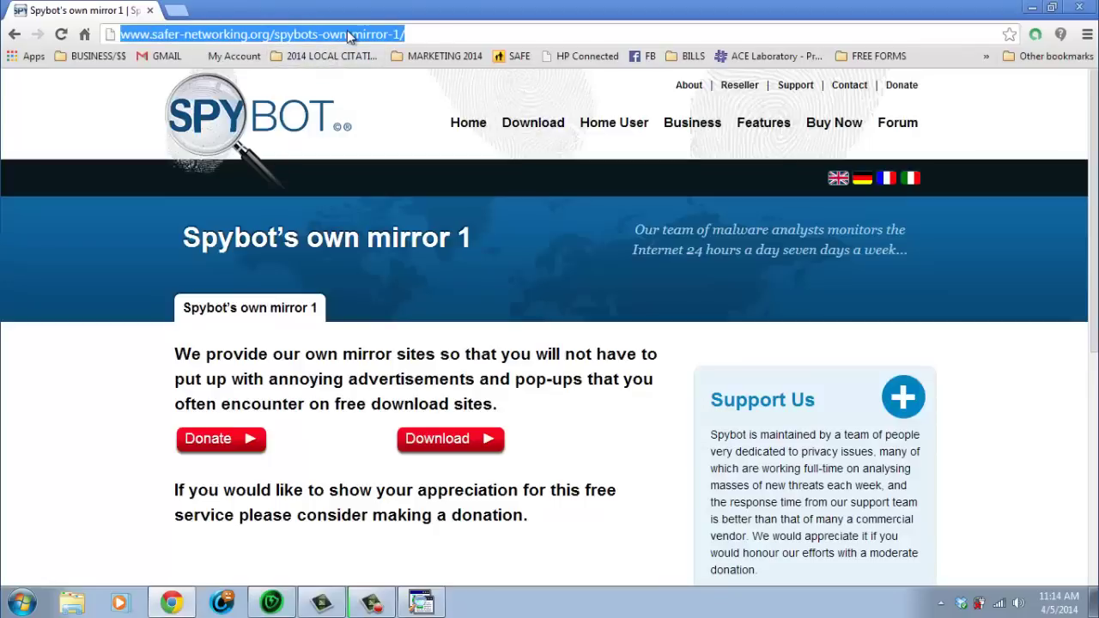
text(malwarebytes.)
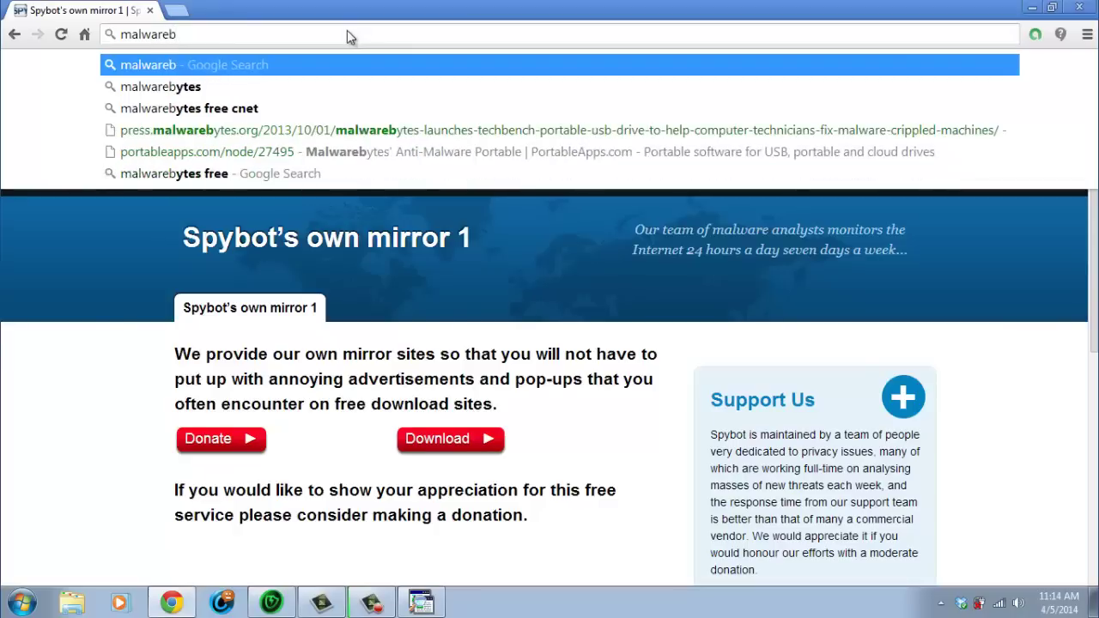
text(org)
key(Return)
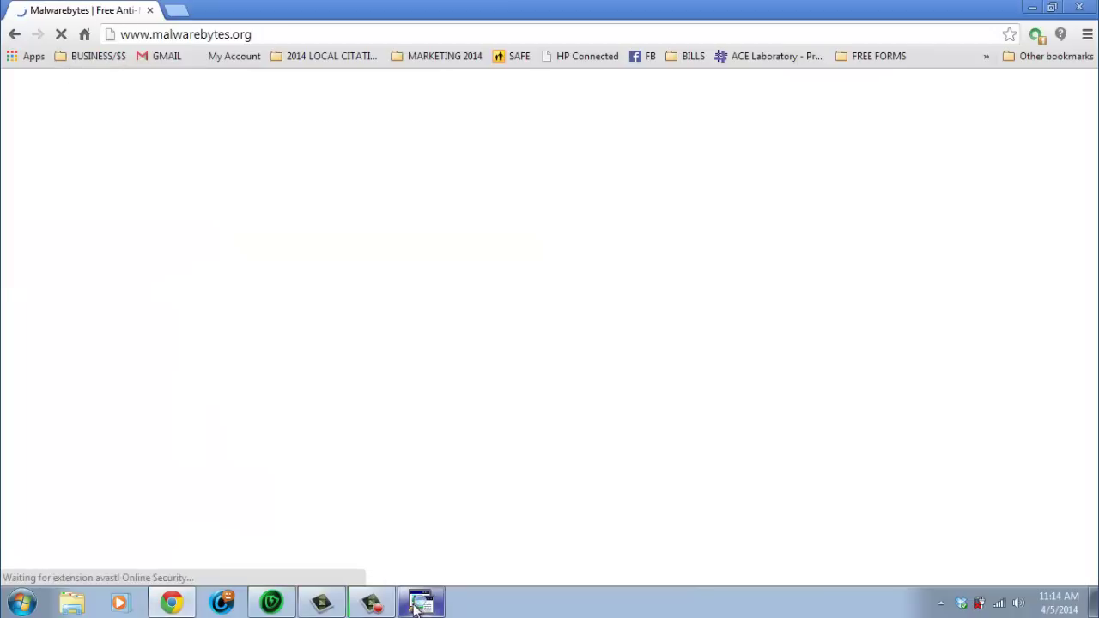
click(419, 603)
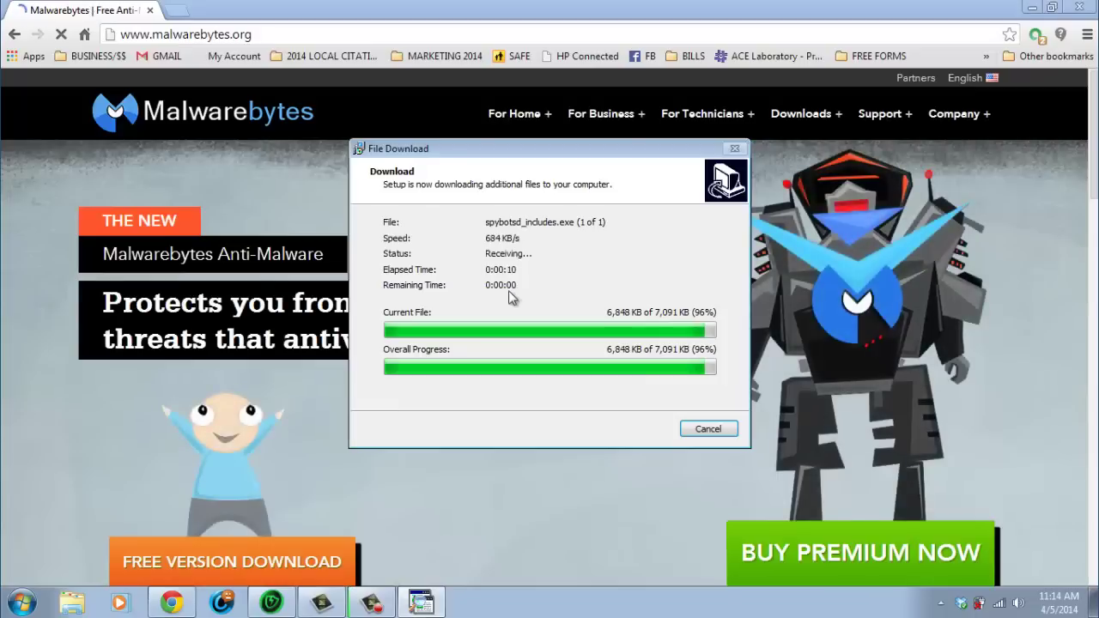
click(105, 12)
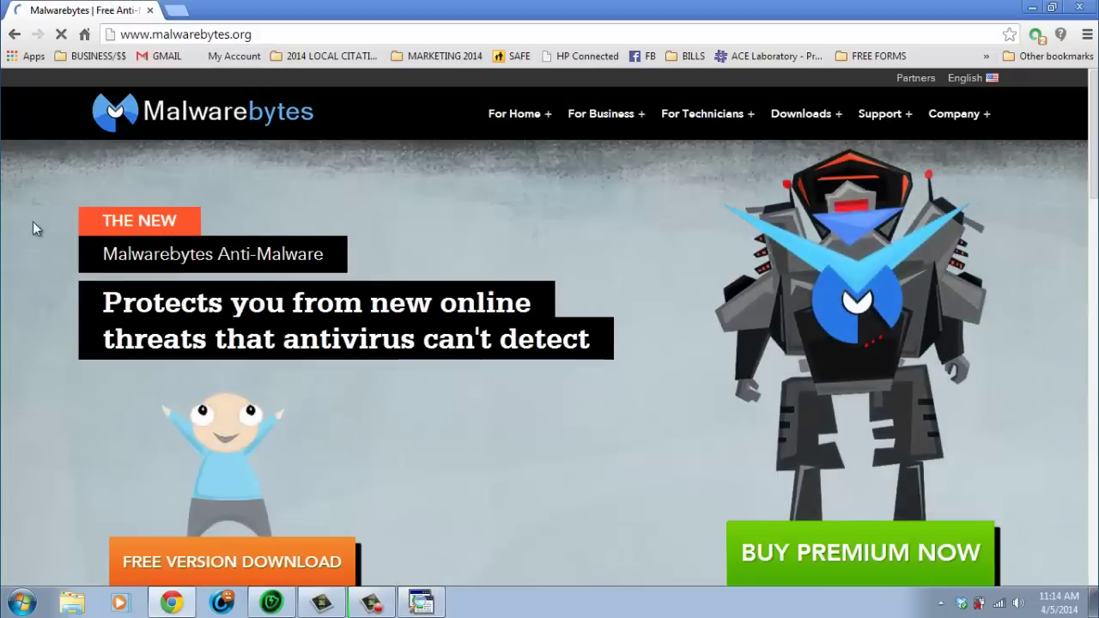
- Start the free Malwarebytes Anti-Malware download and dismiss the save prompt
scroll(155, 371, down, 3)
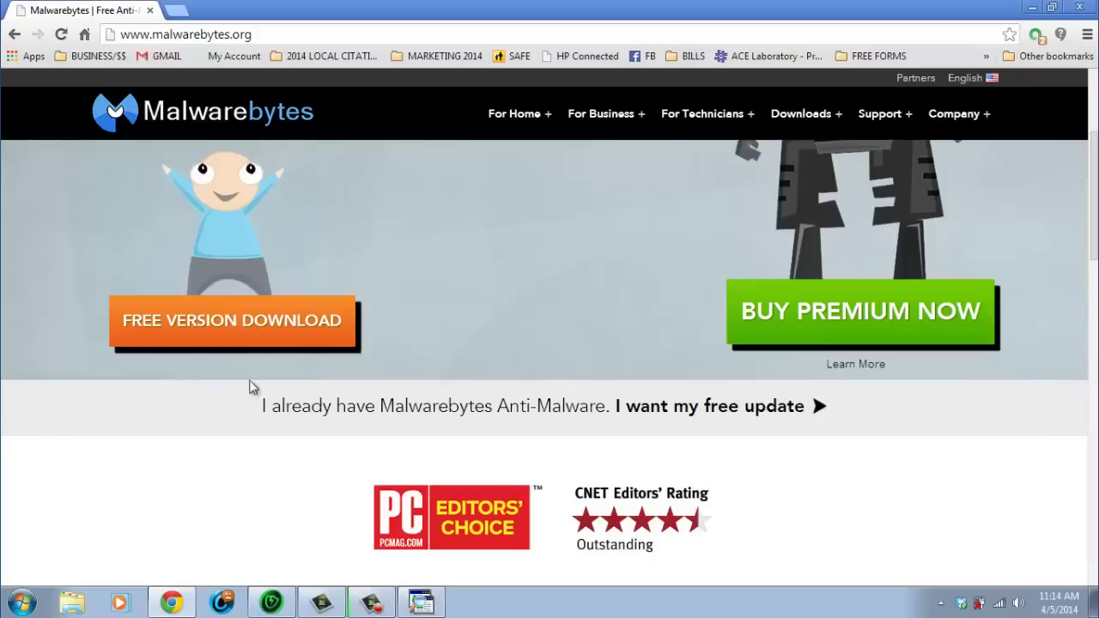
scroll(54, 341, up, 3)
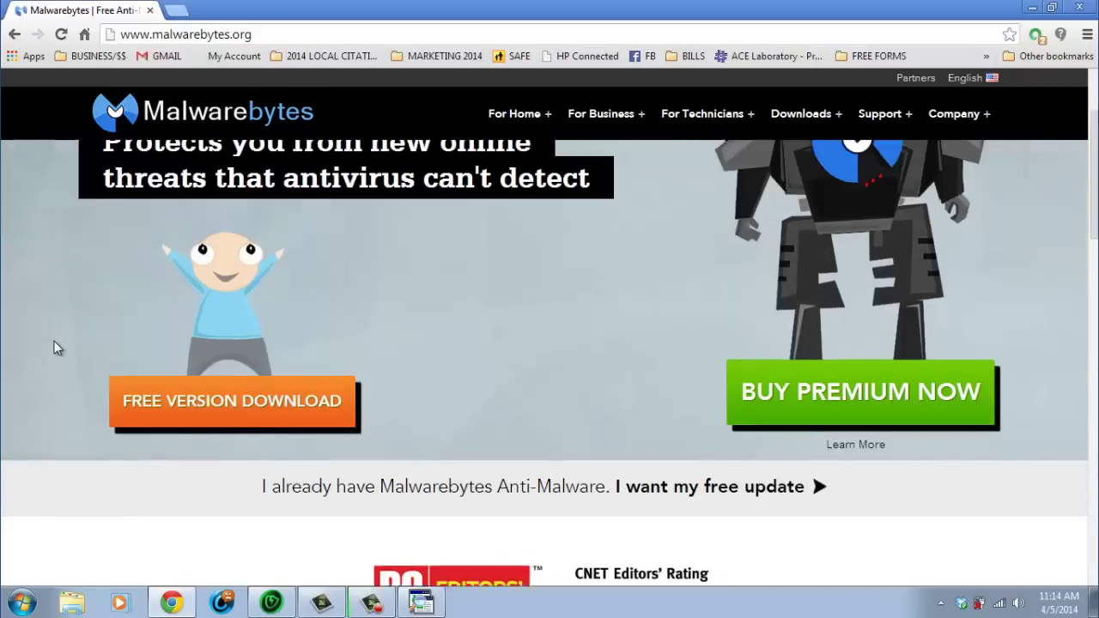
scroll(84, 362, down, 2)
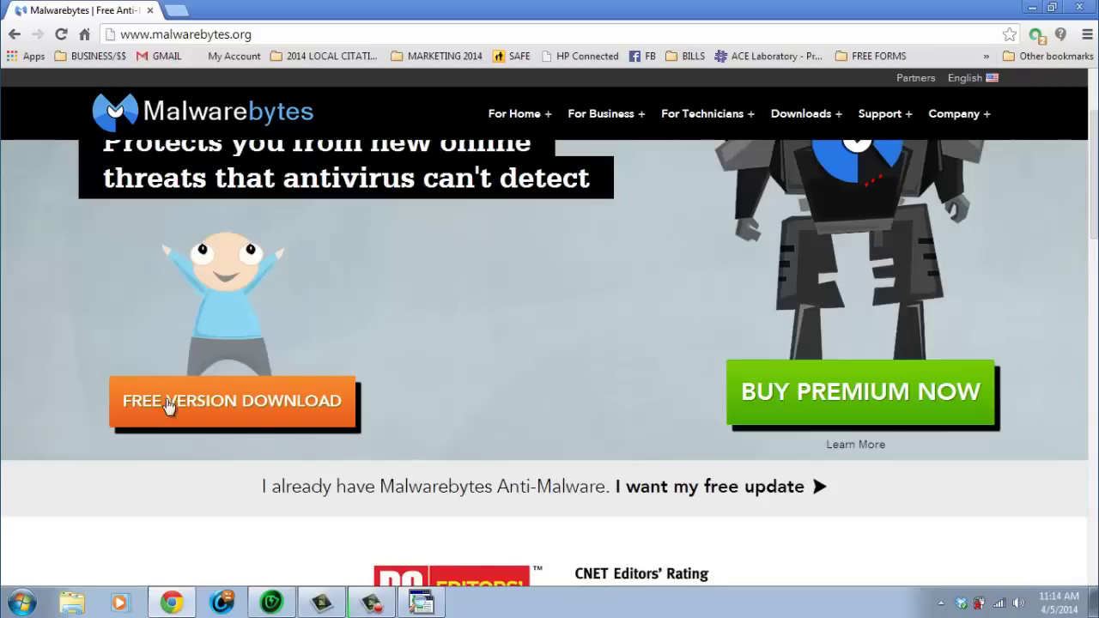
click(278, 399)
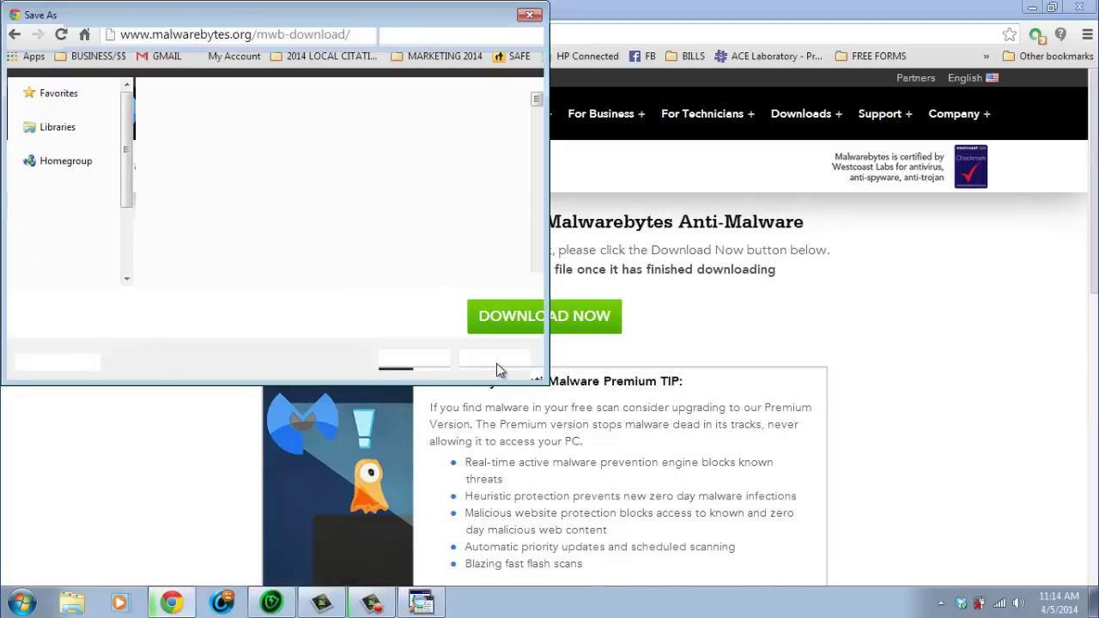
click(498, 363)
- Allow IObit's alert about the Spybot startup entry change
scroll(258, 399, down, 1)
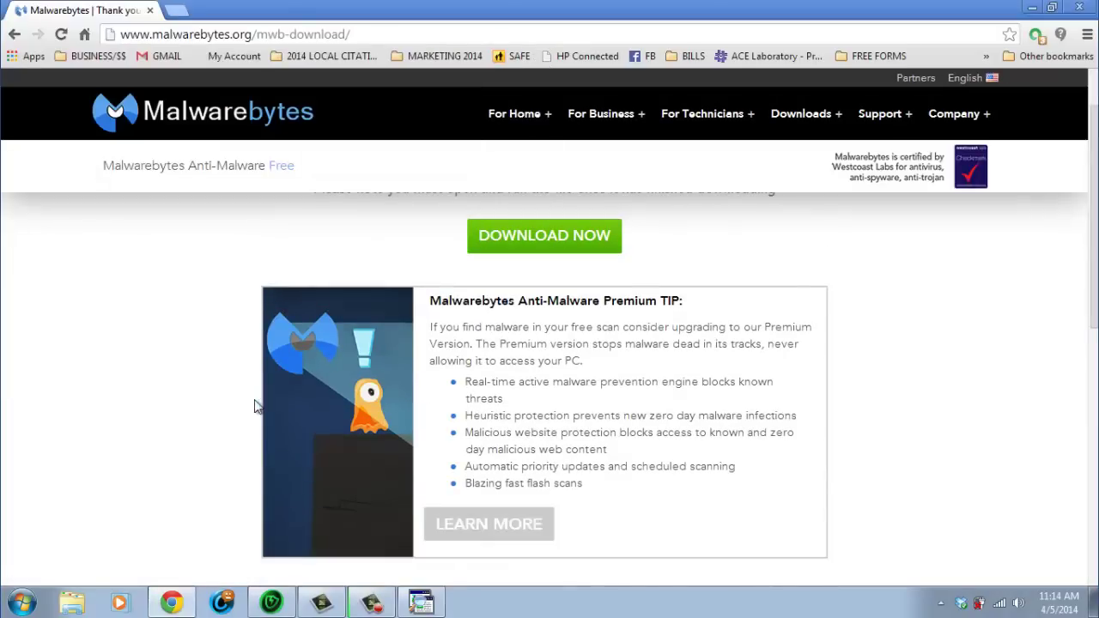
scroll(571, 413, down, 4)
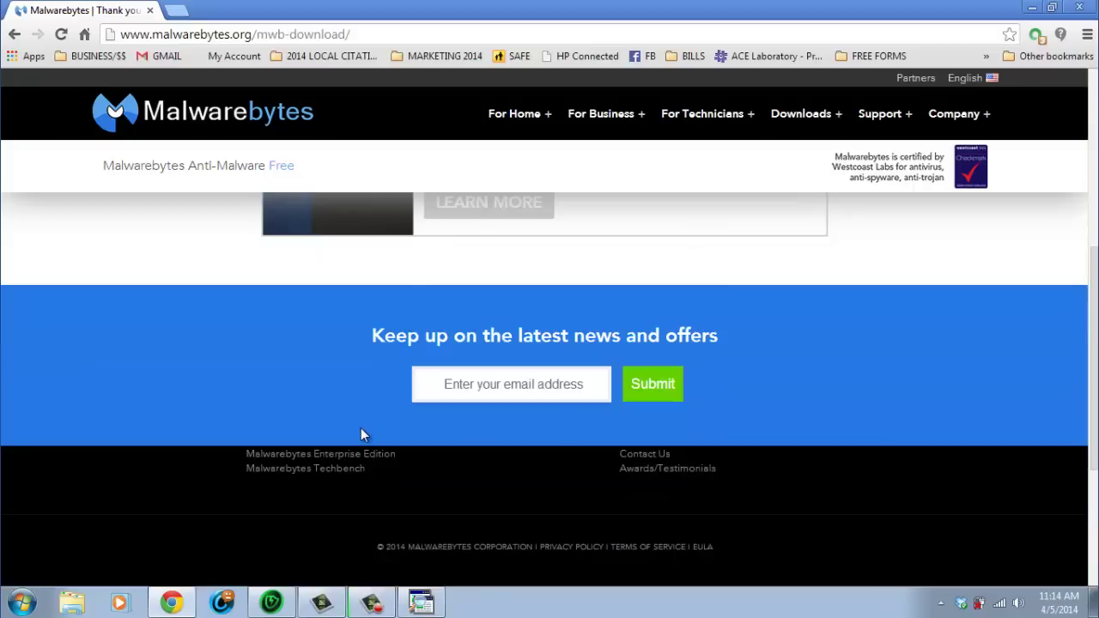
scroll(363, 421, down, 1)
scroll(75, 428, down, 2)
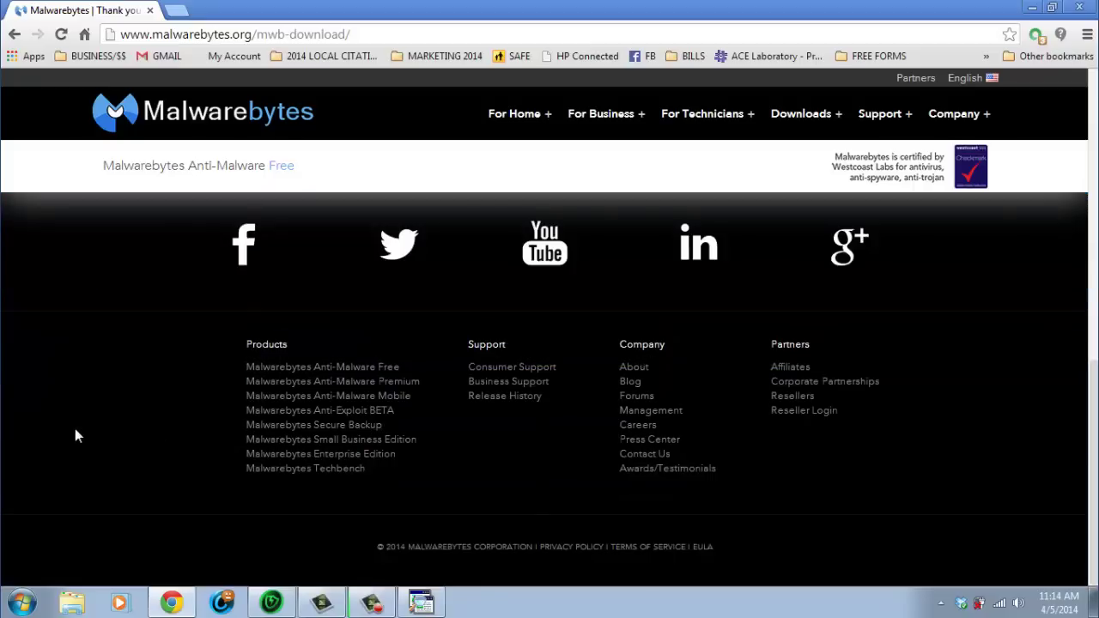
scroll(74, 429, up, 7)
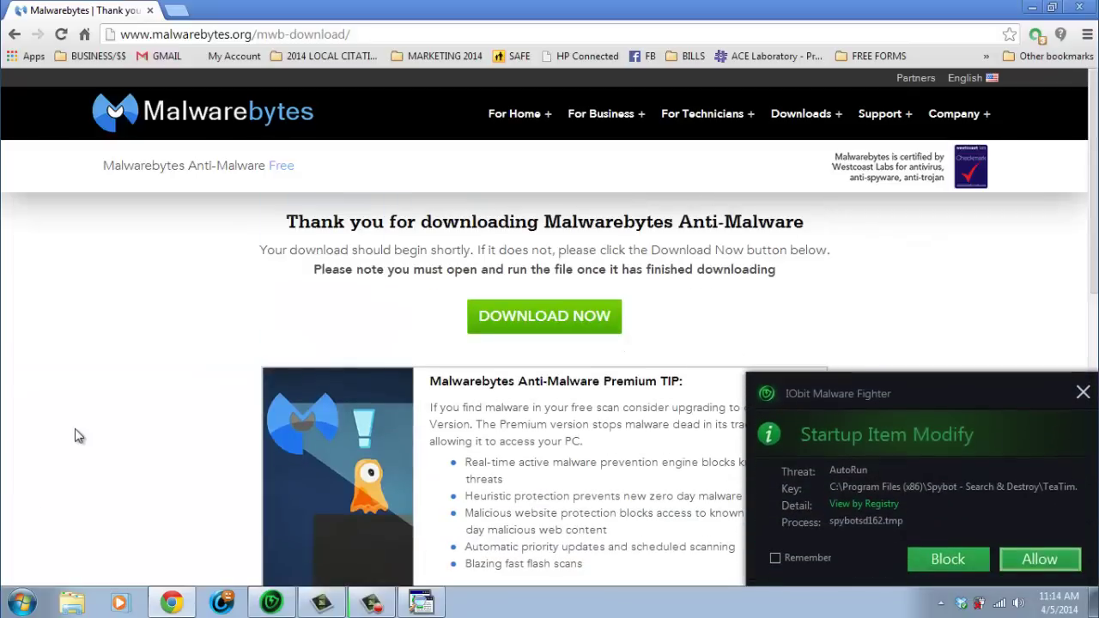
click(1034, 559)
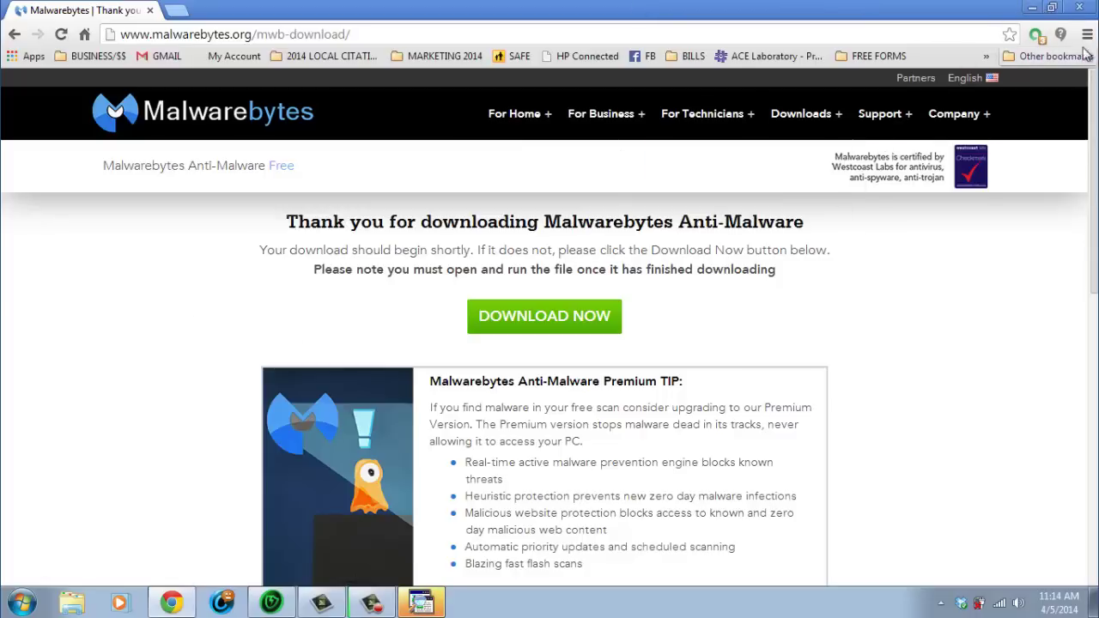
- Finish the Spybot 1.6.2 setup, suppress the legal notice permanently, and complete the first-run wizard
click(1031, 8)
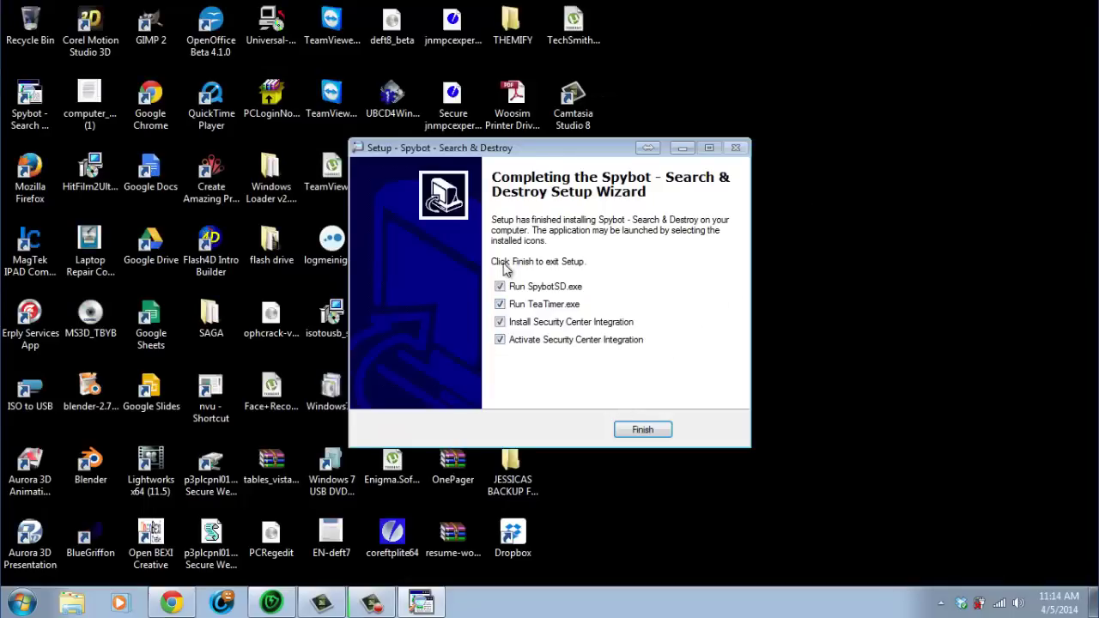
click(632, 437)
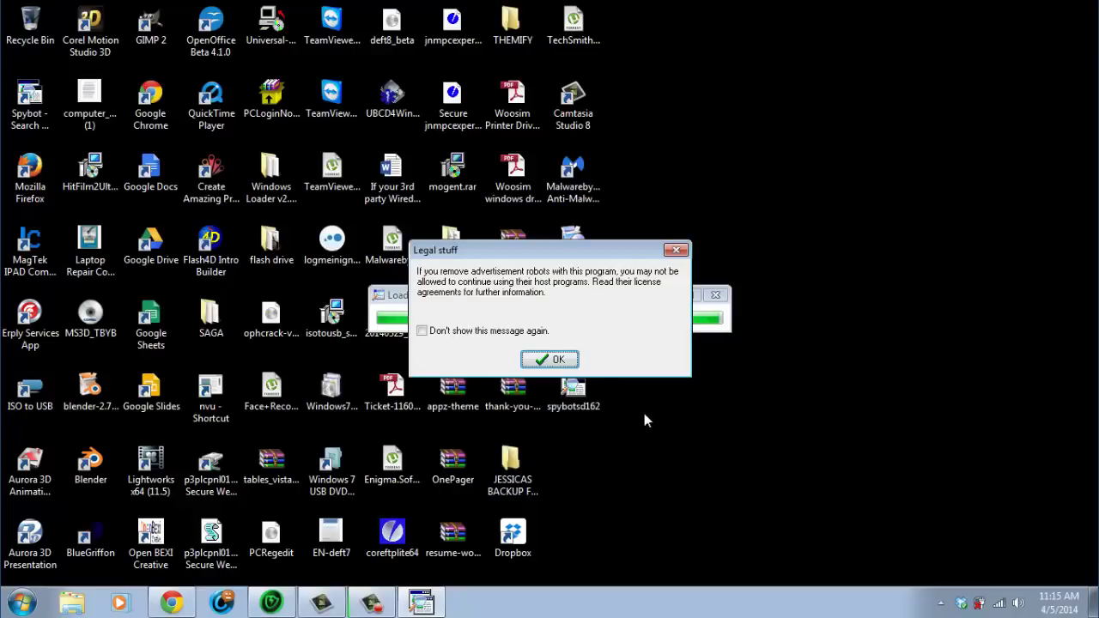
click(469, 333)
click(548, 359)
click(30, 276)
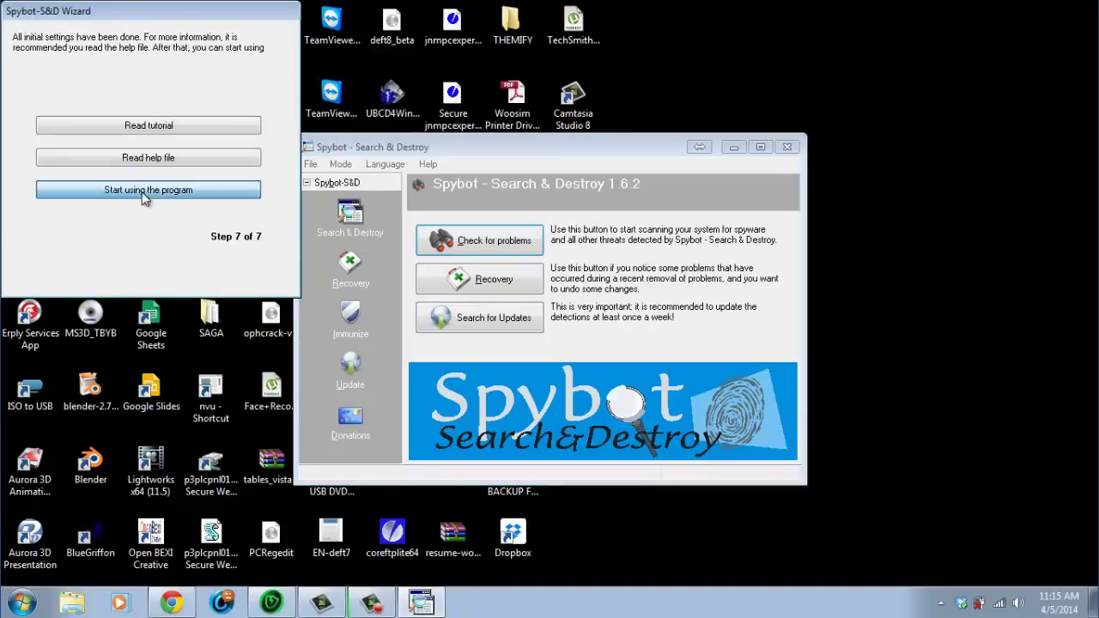
click(144, 192)
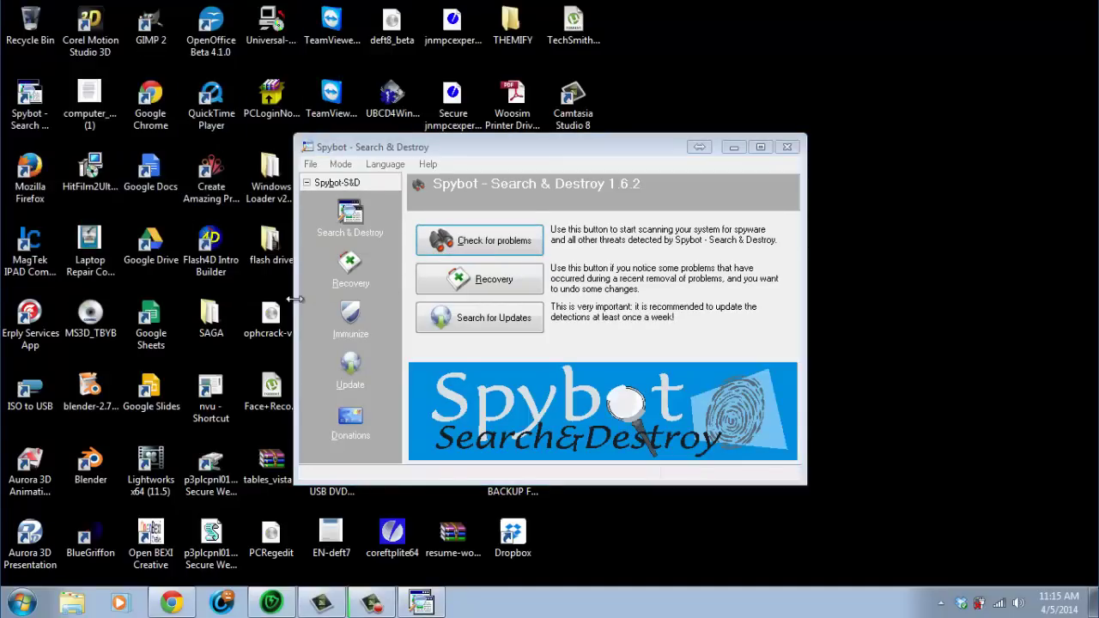
- Immunize the browsers, reaching 156597 protected and 31828 unprotected items, then show the Search & Destroy page
click(354, 328)
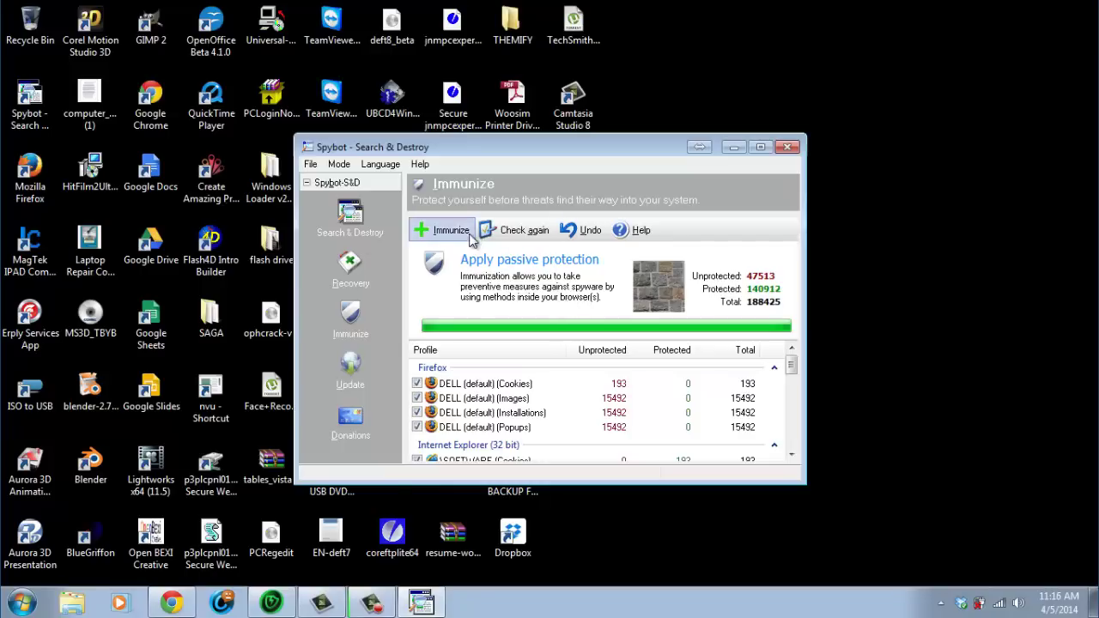
click(448, 232)
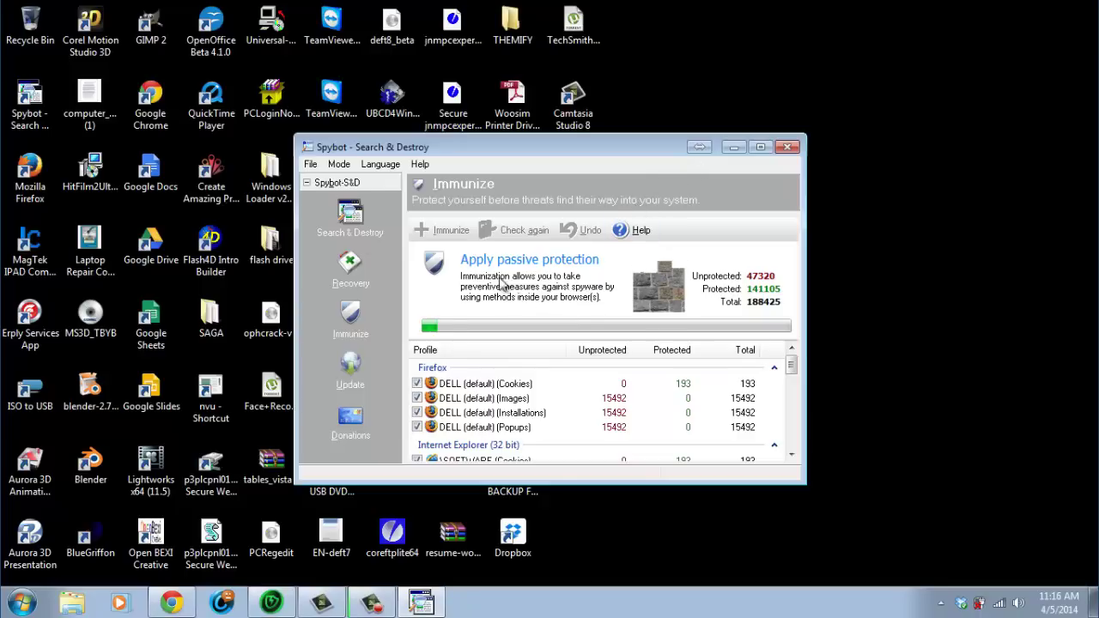
click(352, 219)
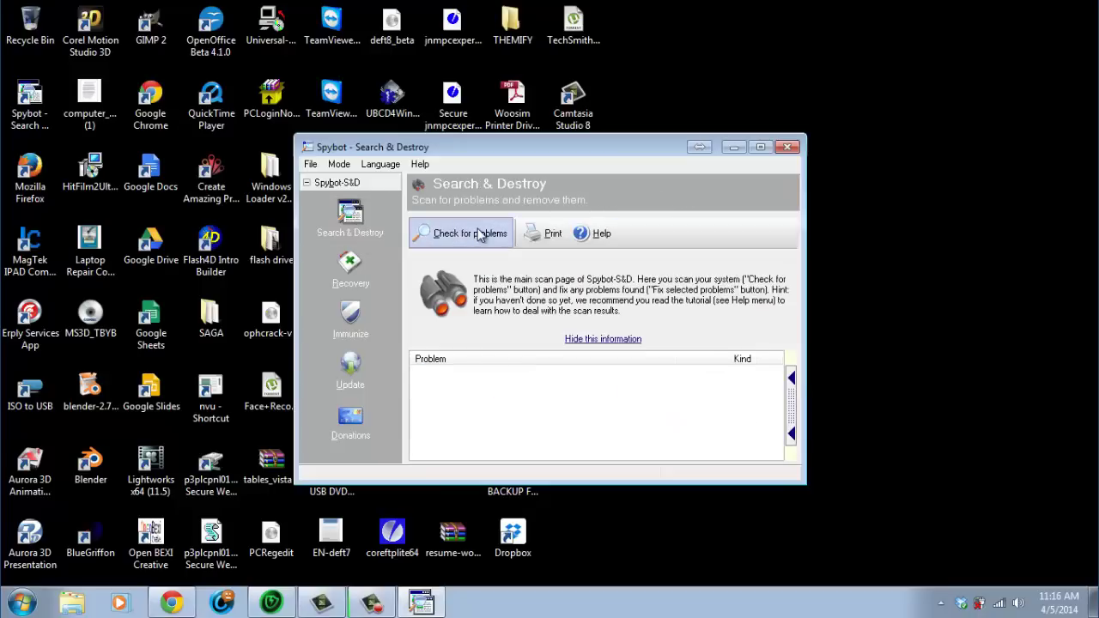
- Go back to the Immunize page showing 156597 protected of 188425 total items
click(352, 320)
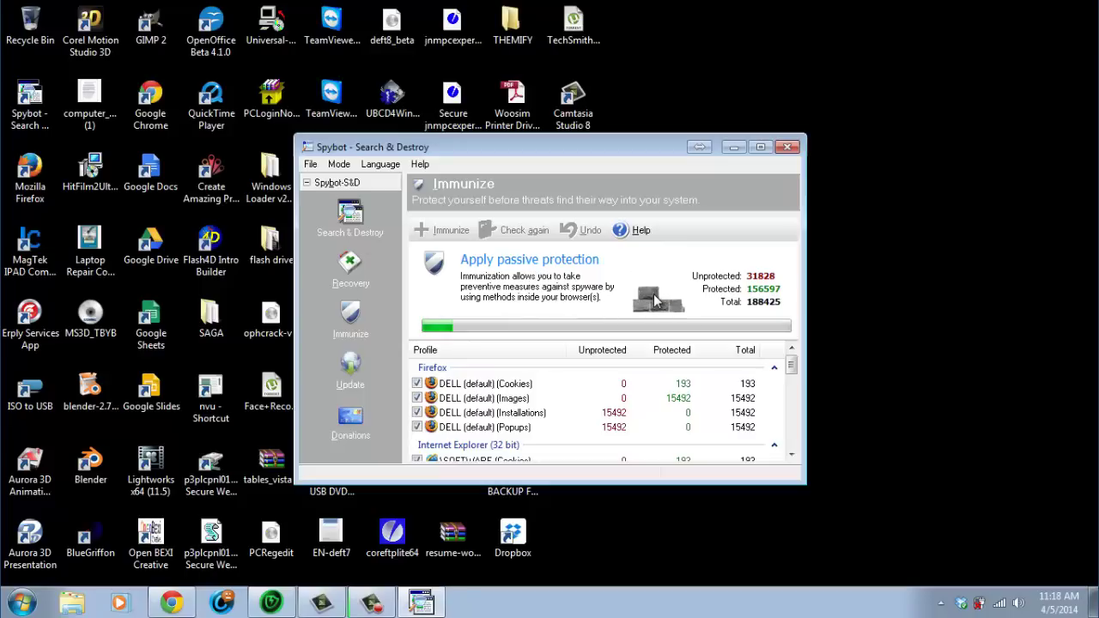
- Minimize Spybot to reveal the desktop with the spybotsd162 installer icon
click(734, 148)
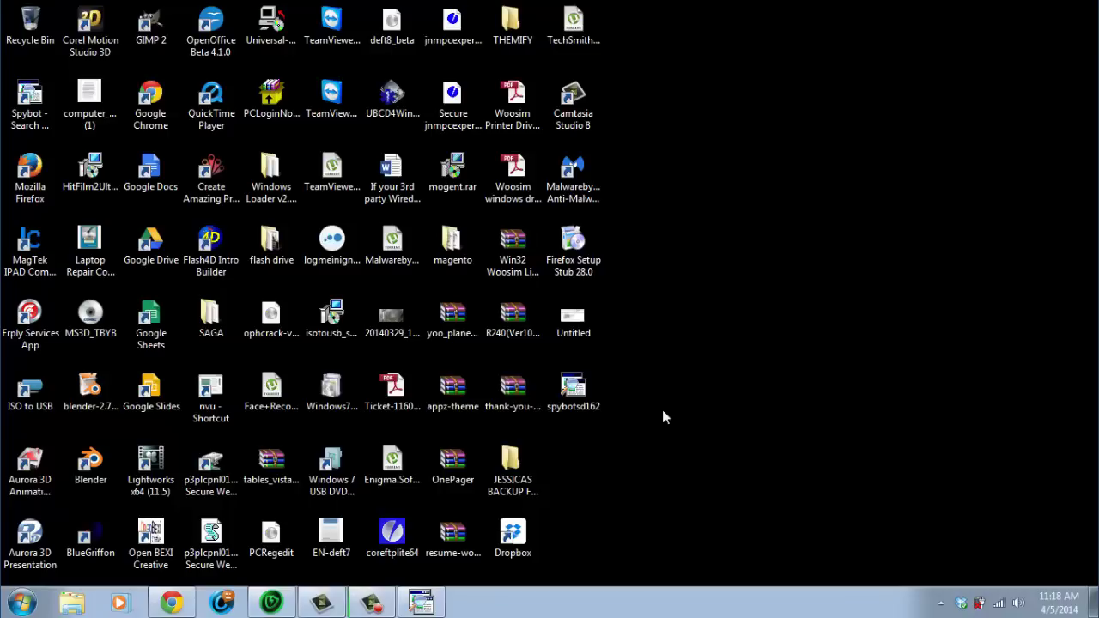
mouse_move(194, 608)
mouse_move(343, 601)
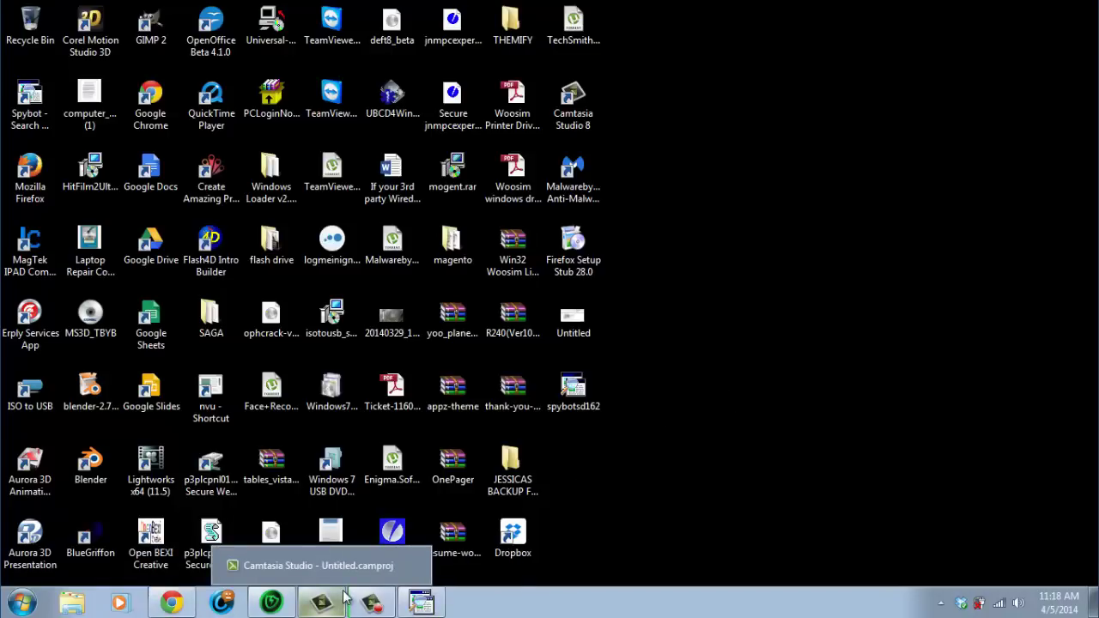